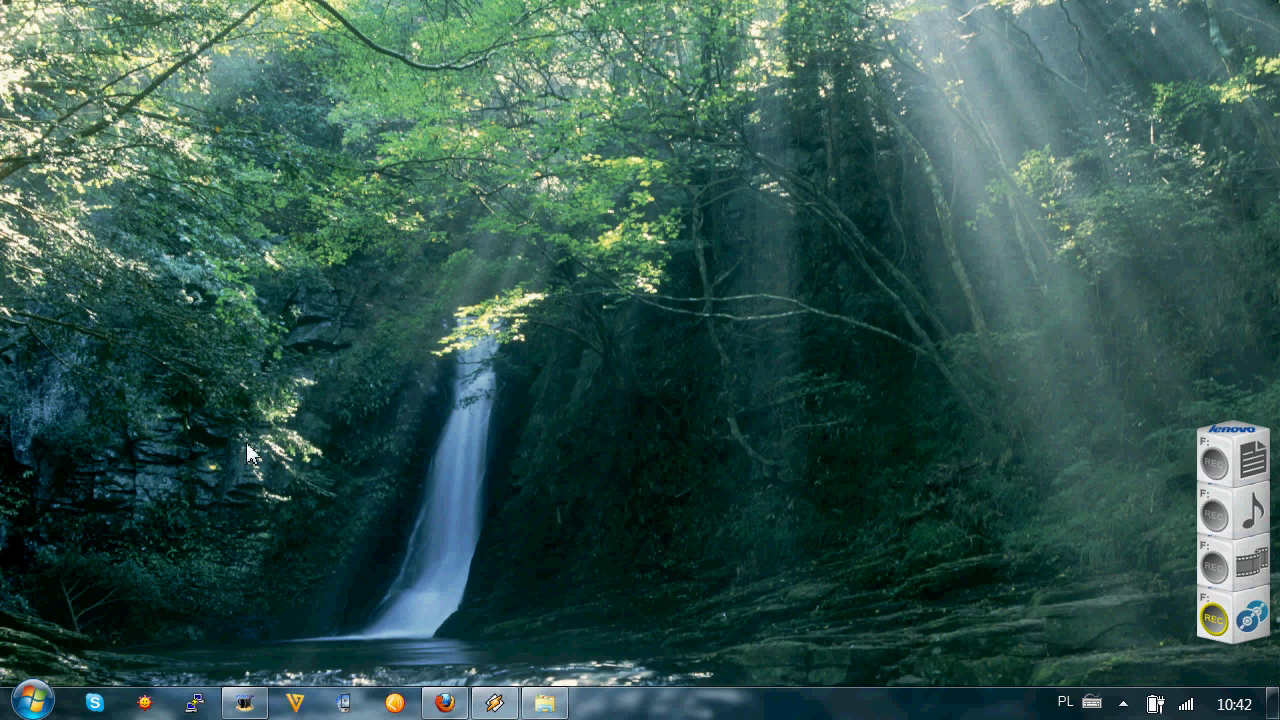
- Launch Microsoft PowerPoint 2010 from Start > All Programs > Microsoft Office
click(32, 702)
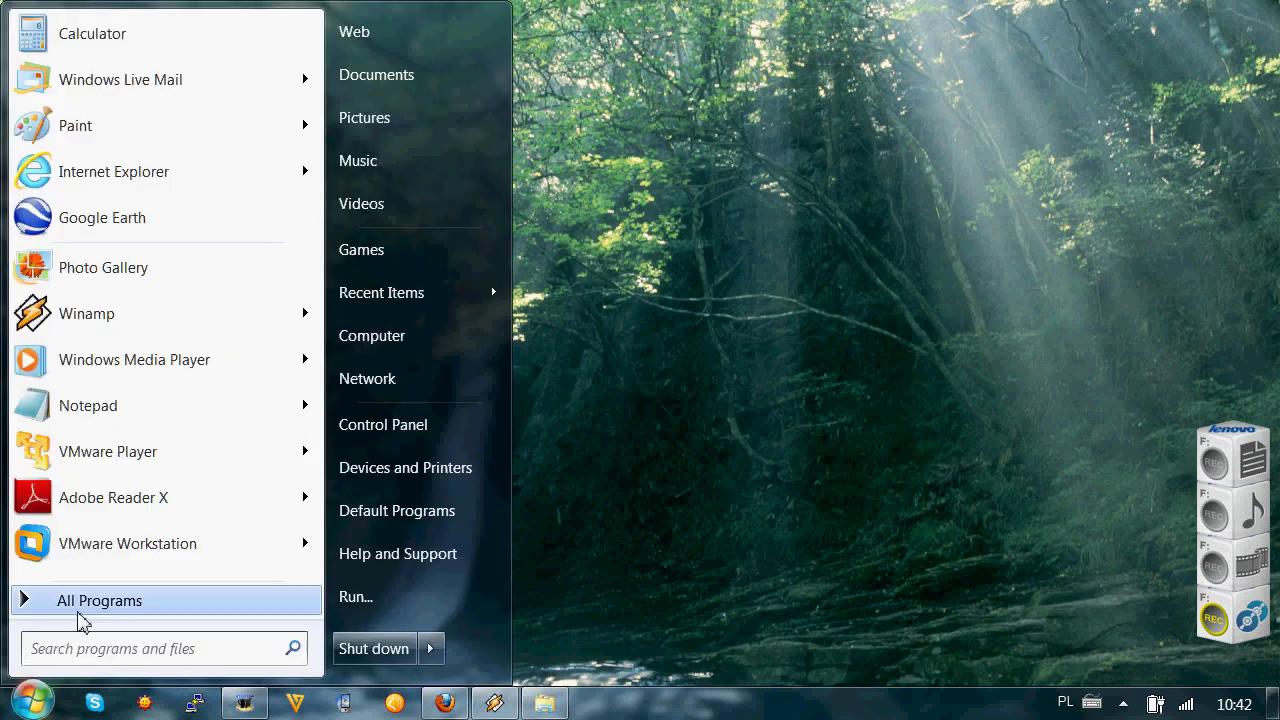
click(96, 601)
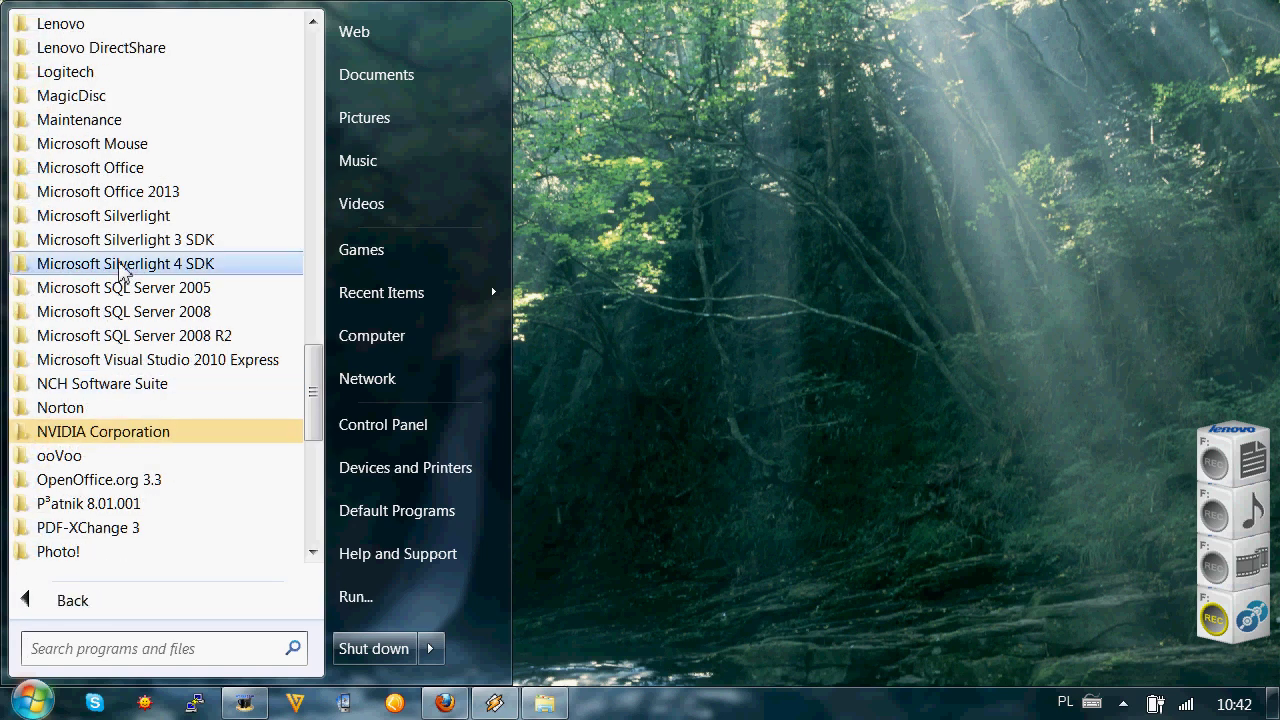
click(135, 168)
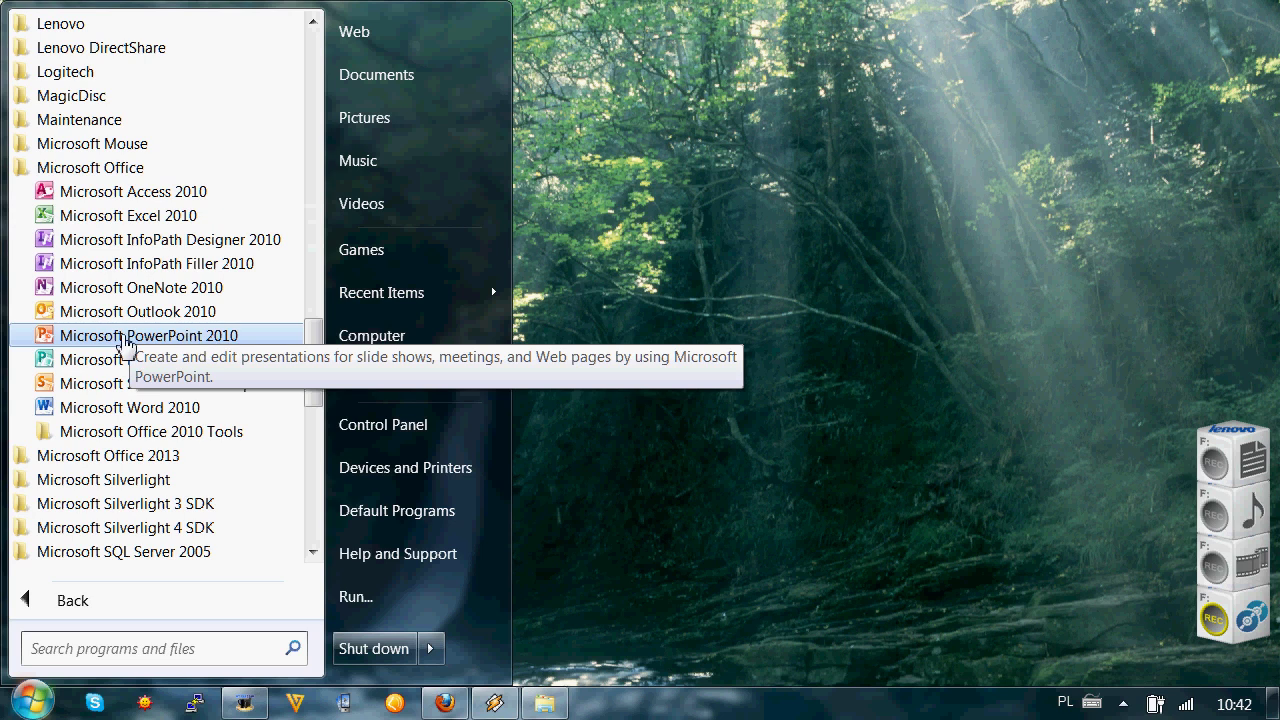
click(112, 338)
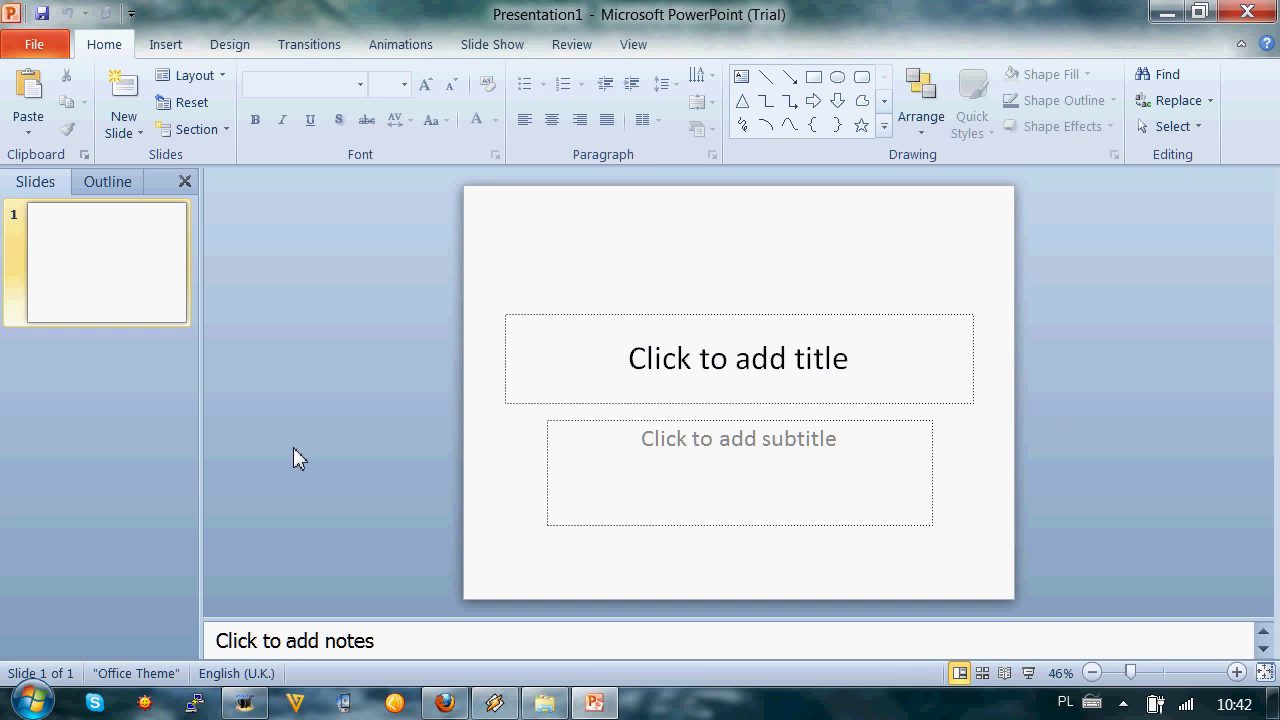
- Apply the green butterfly Spring theme from the Design tab's Themes gallery
click(220, 45)
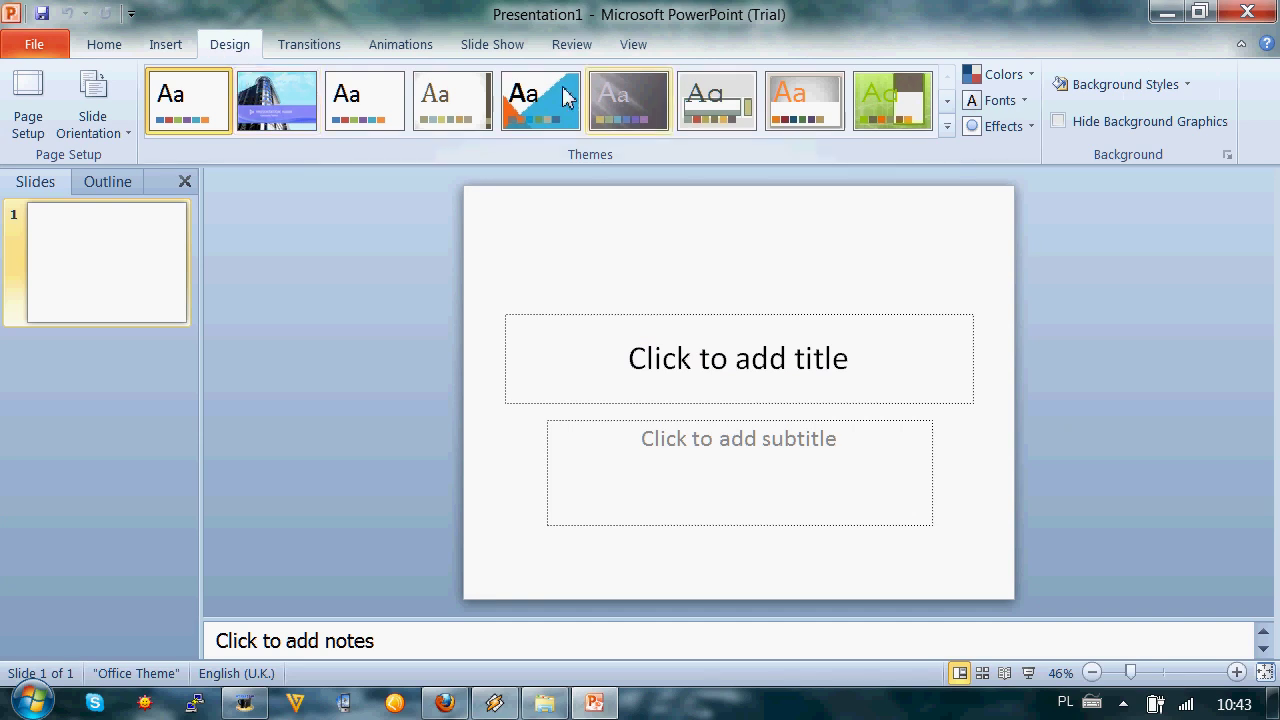
click(945, 126)
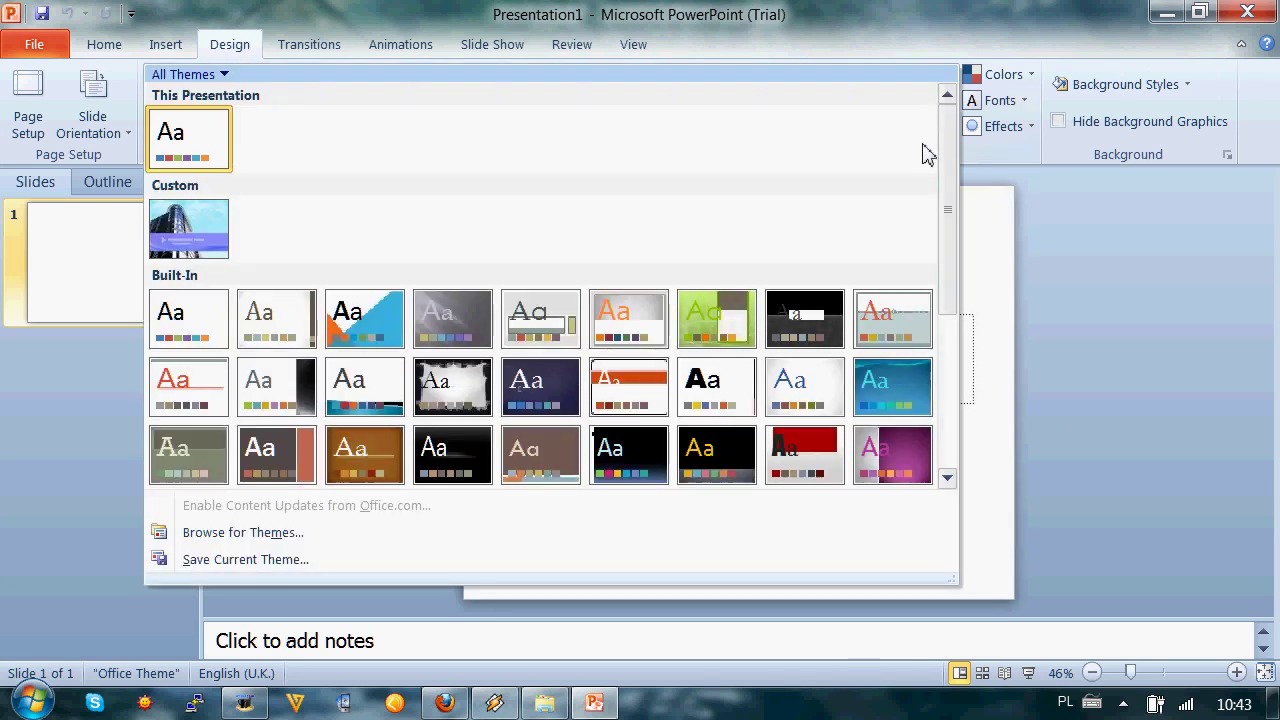
drag(951, 260, 945, 413)
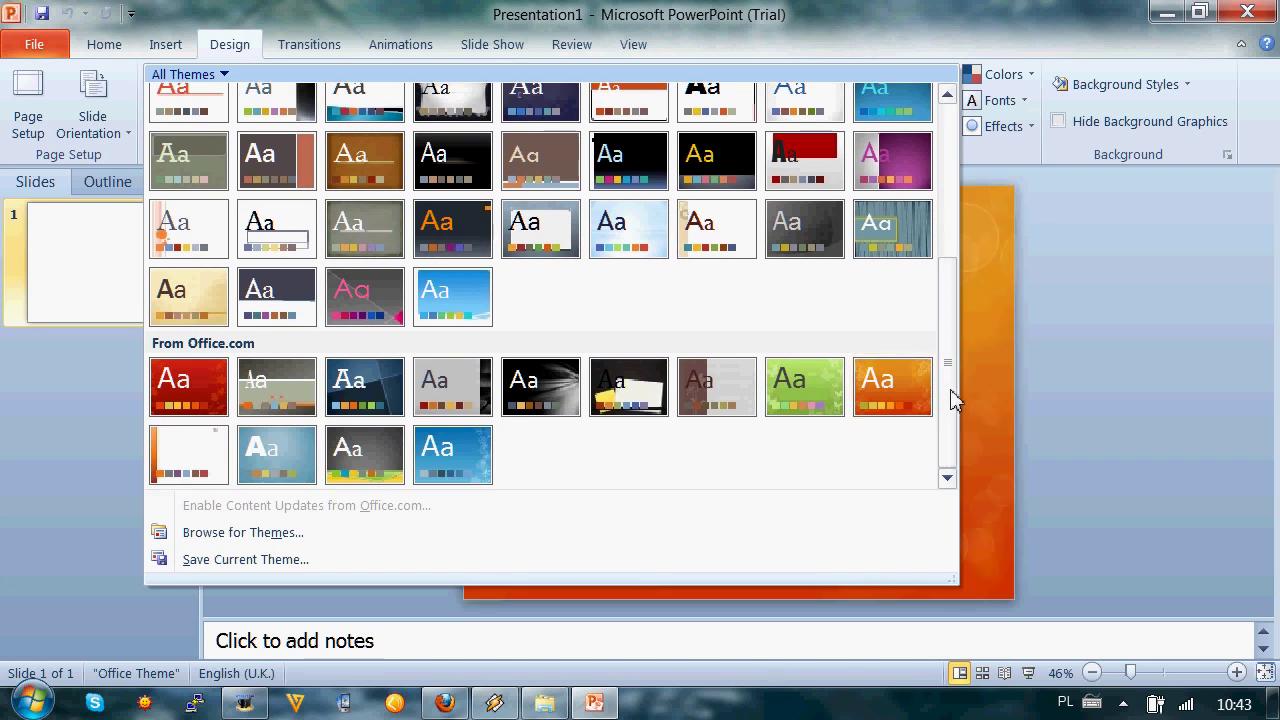
mouse_move(952, 398)
mouse_down()
mouse_move(963, 333)
mouse_move(957, 386)
mouse_up()
click(788, 425)
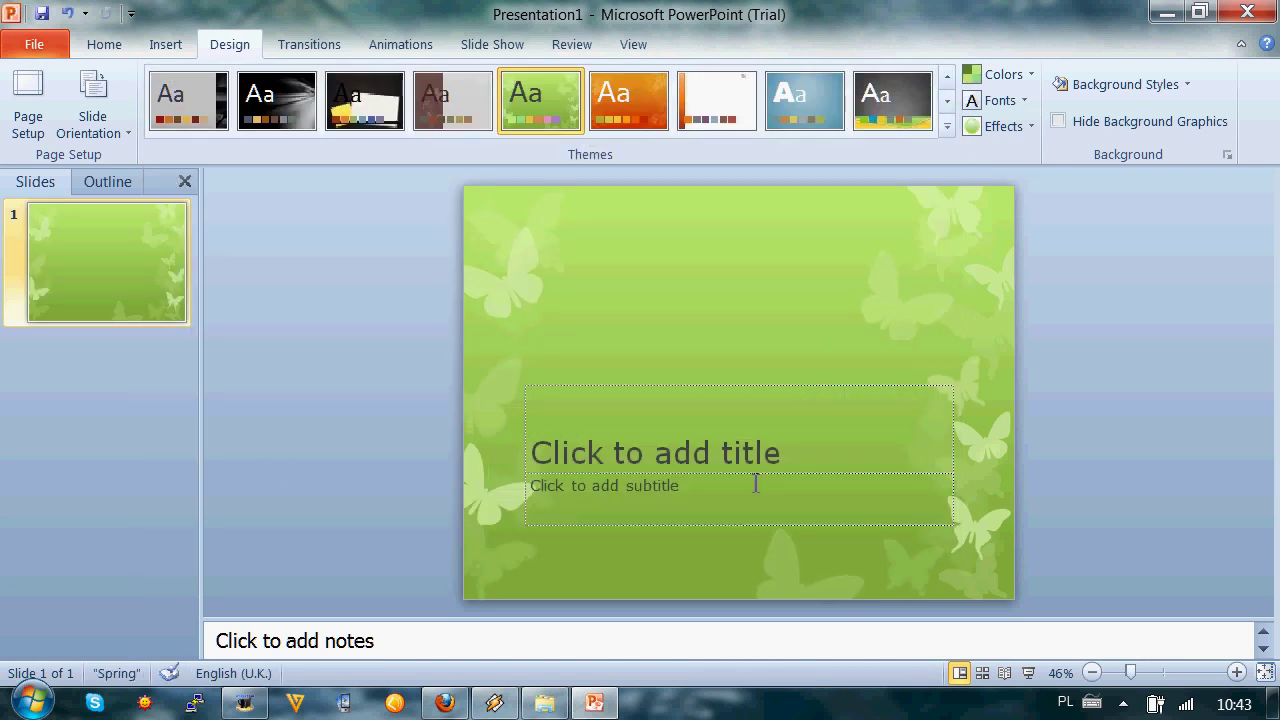
click(681, 415)
- Move the title box to the top and enter the centred title 'Moja Prezentacja'
mouse_move(652, 386)
mouse_down()
mouse_move(669, 238)
mouse_move(654, 234)
mouse_up()
click(628, 268)
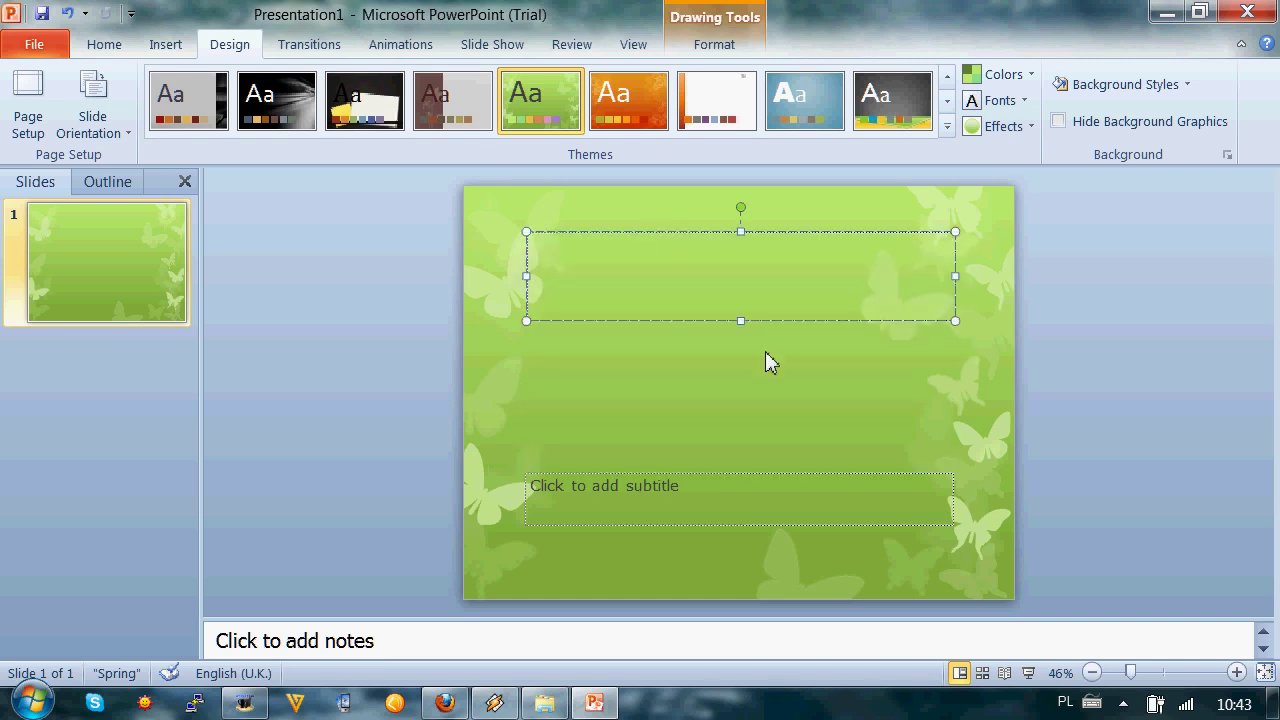
text(Moja)
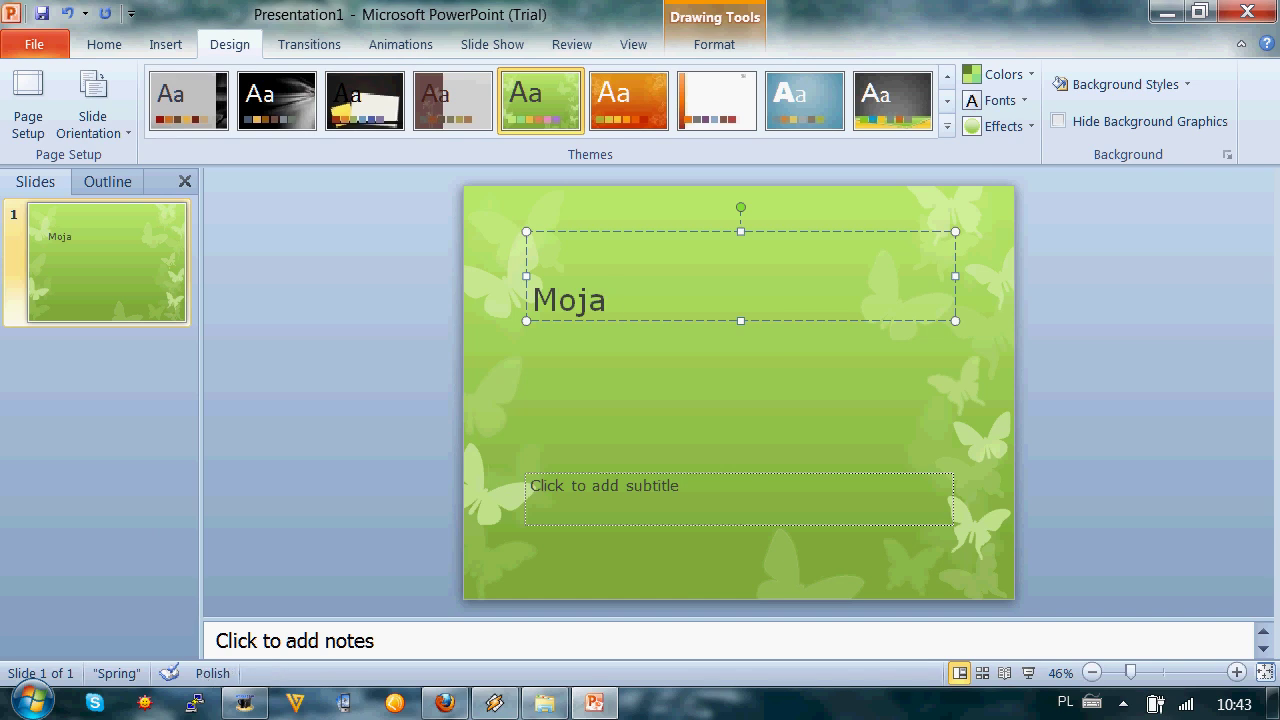
text( Prezentacja)
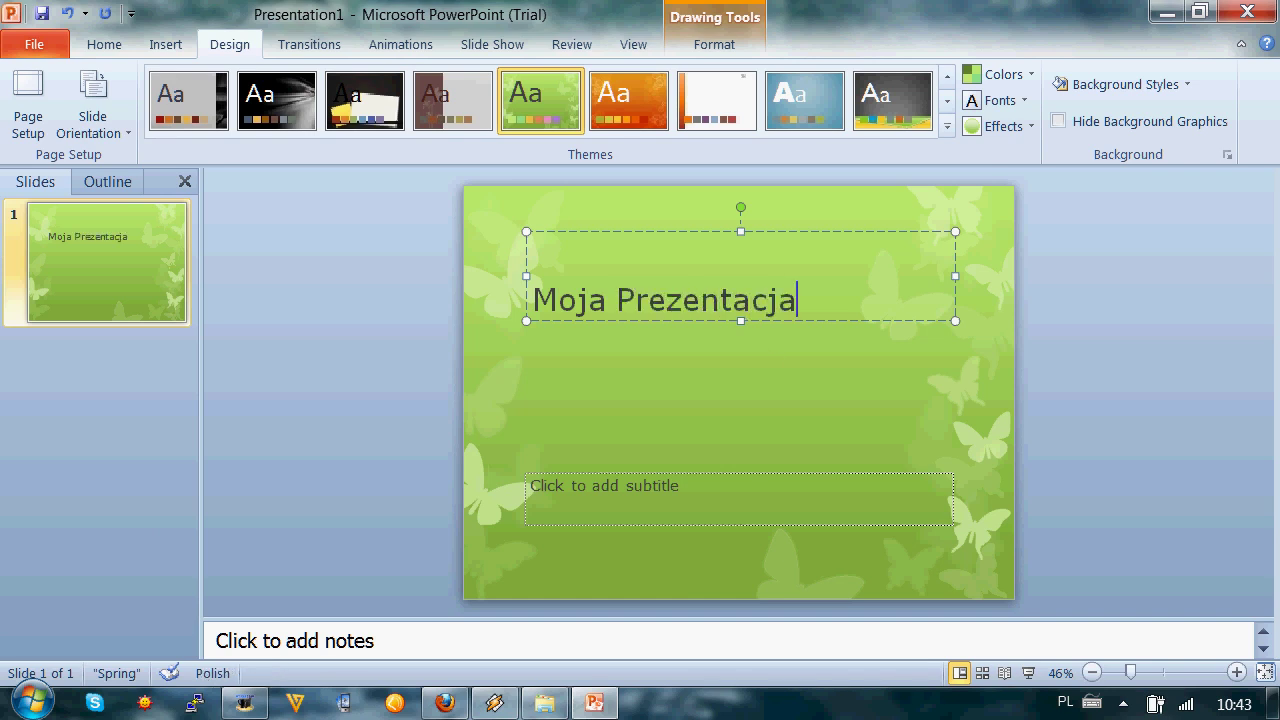
key(ctrl+e)
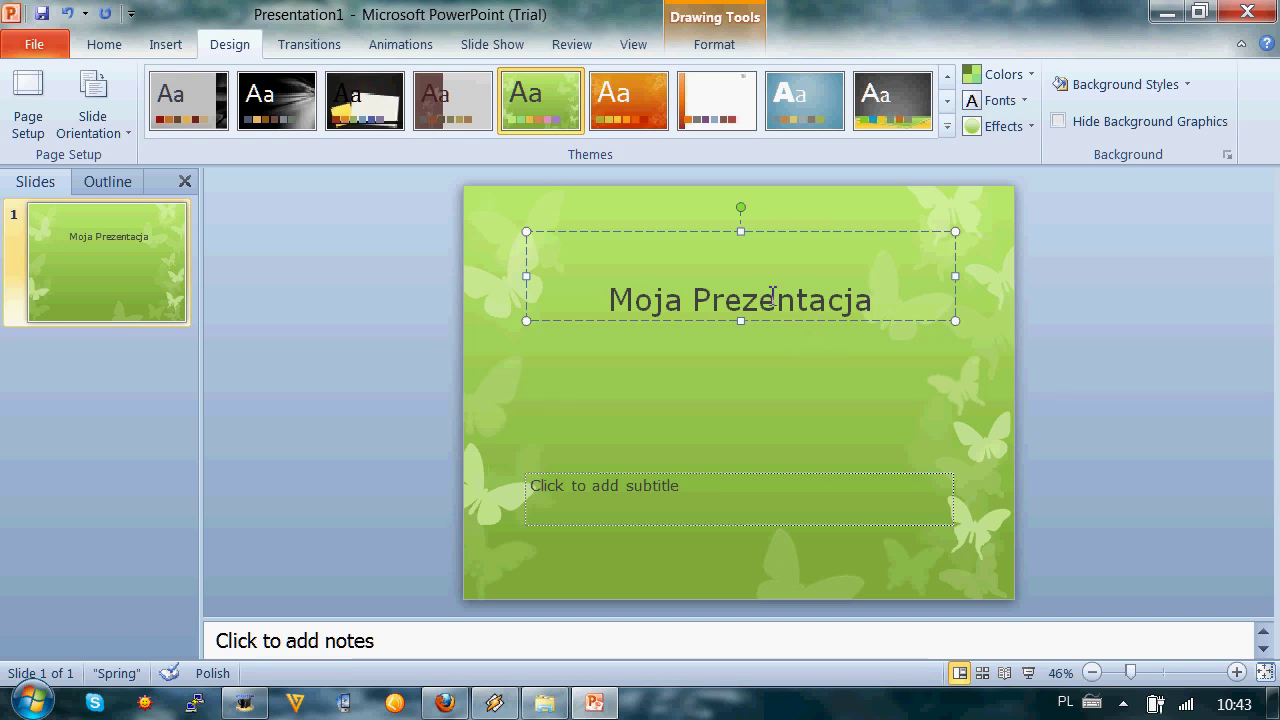
click(104, 44)
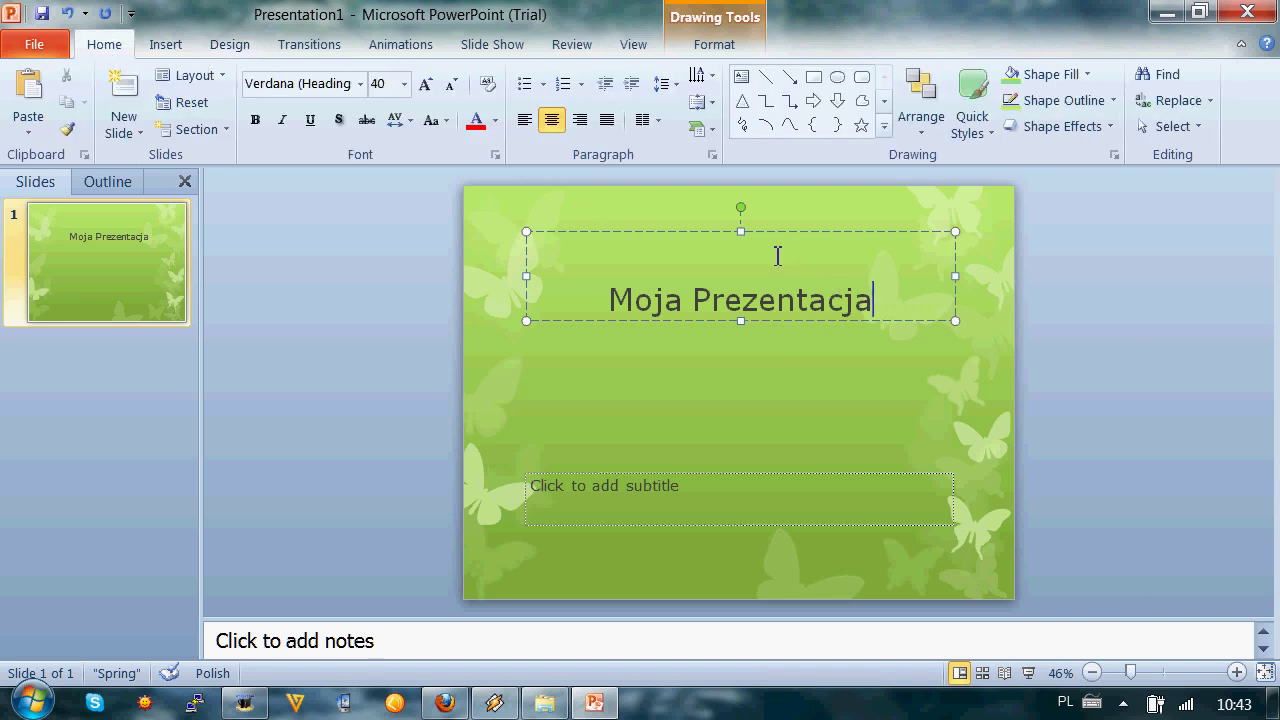
- Try left, centre, right and justify alignment on the title, ending on centre
click(524, 120)
click(552, 120)
click(580, 120)
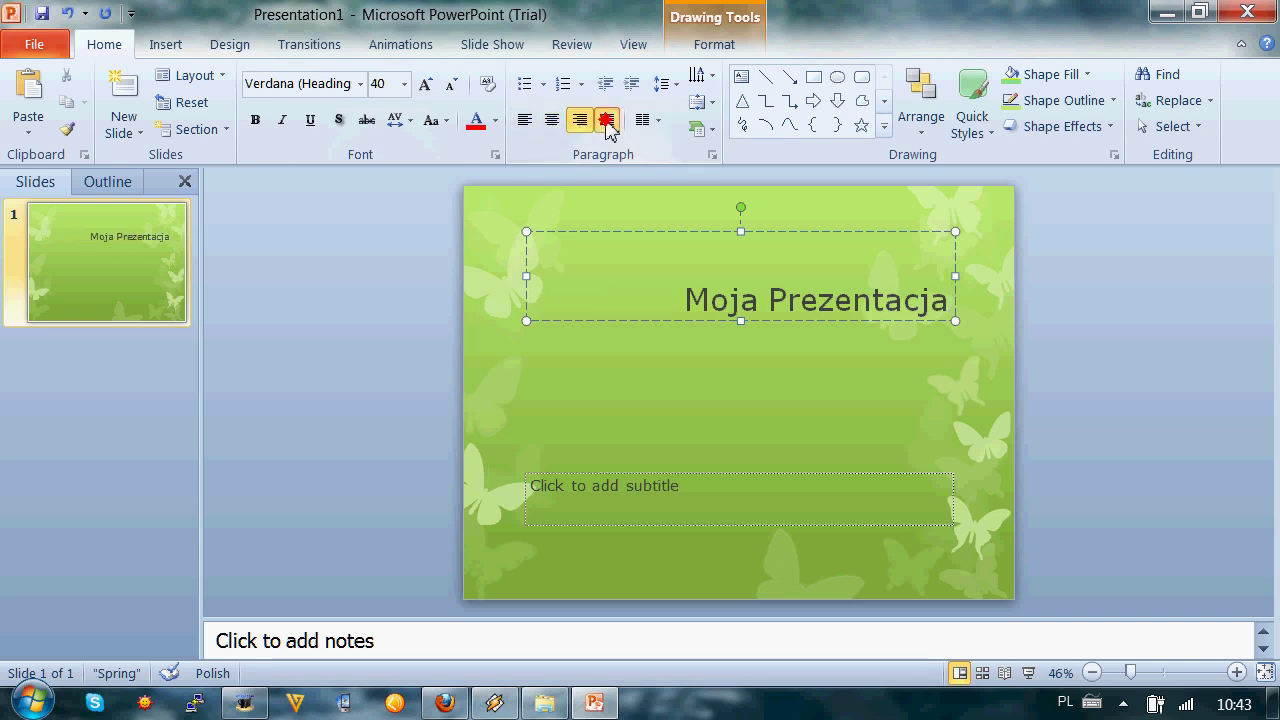
click(607, 120)
click(550, 121)
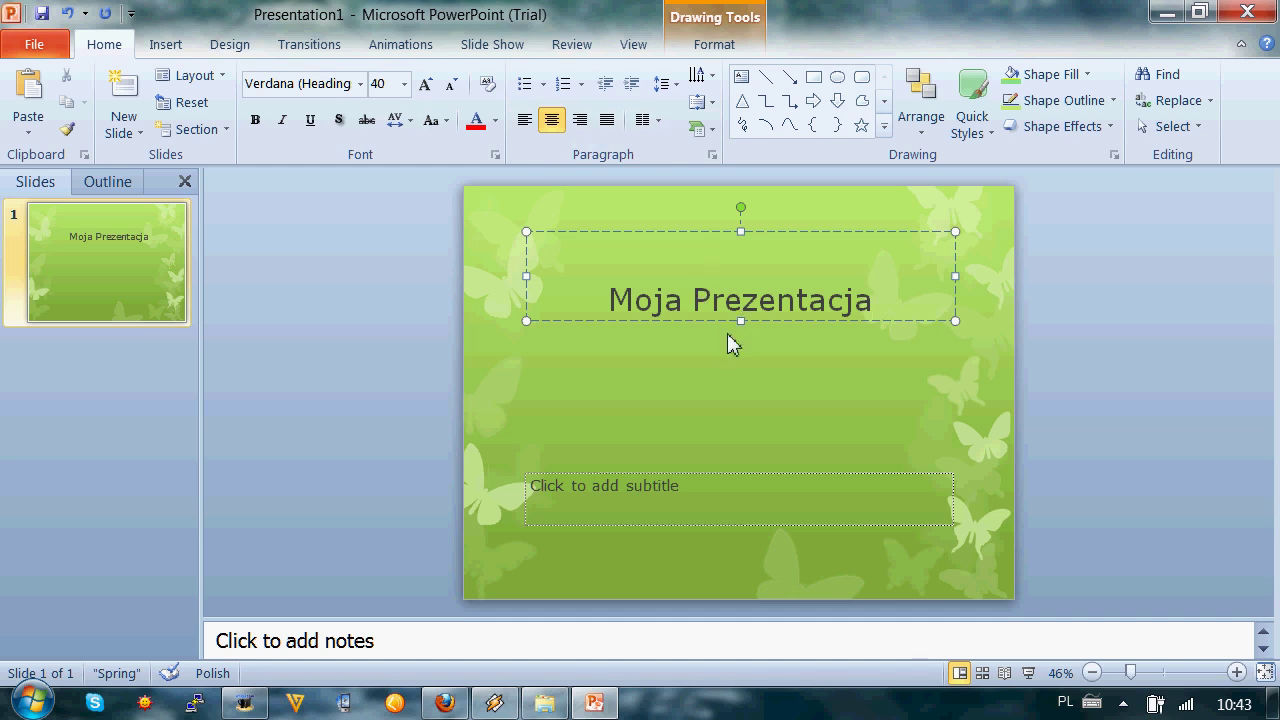
- Make the title 'Moja Prezentacja' orange-red in the Algerian font
drag(889, 296, 600, 298)
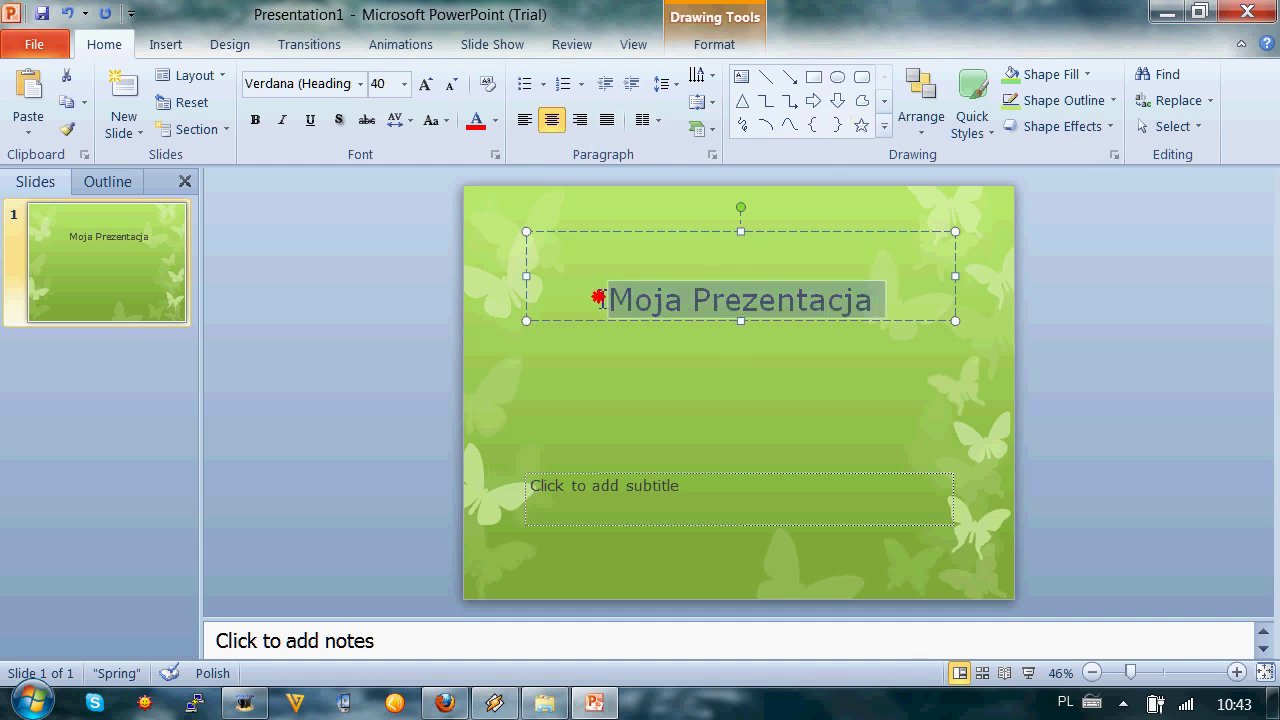
click(495, 121)
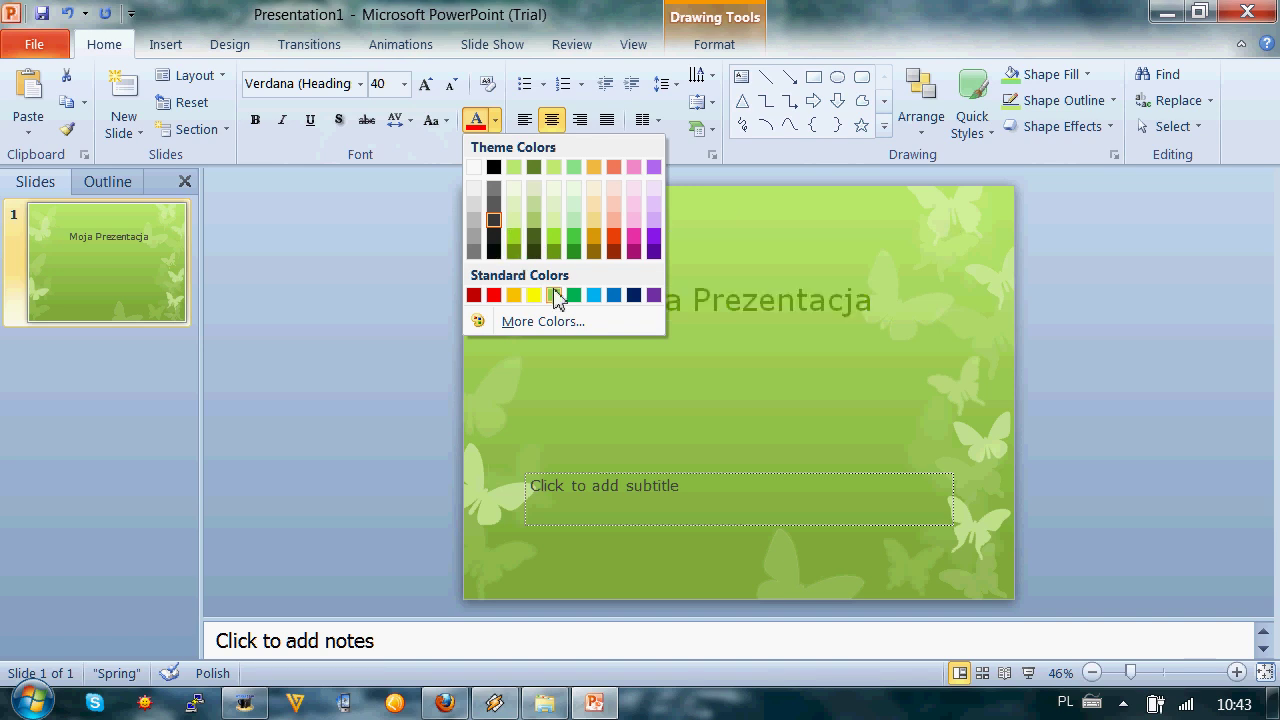
click(614, 240)
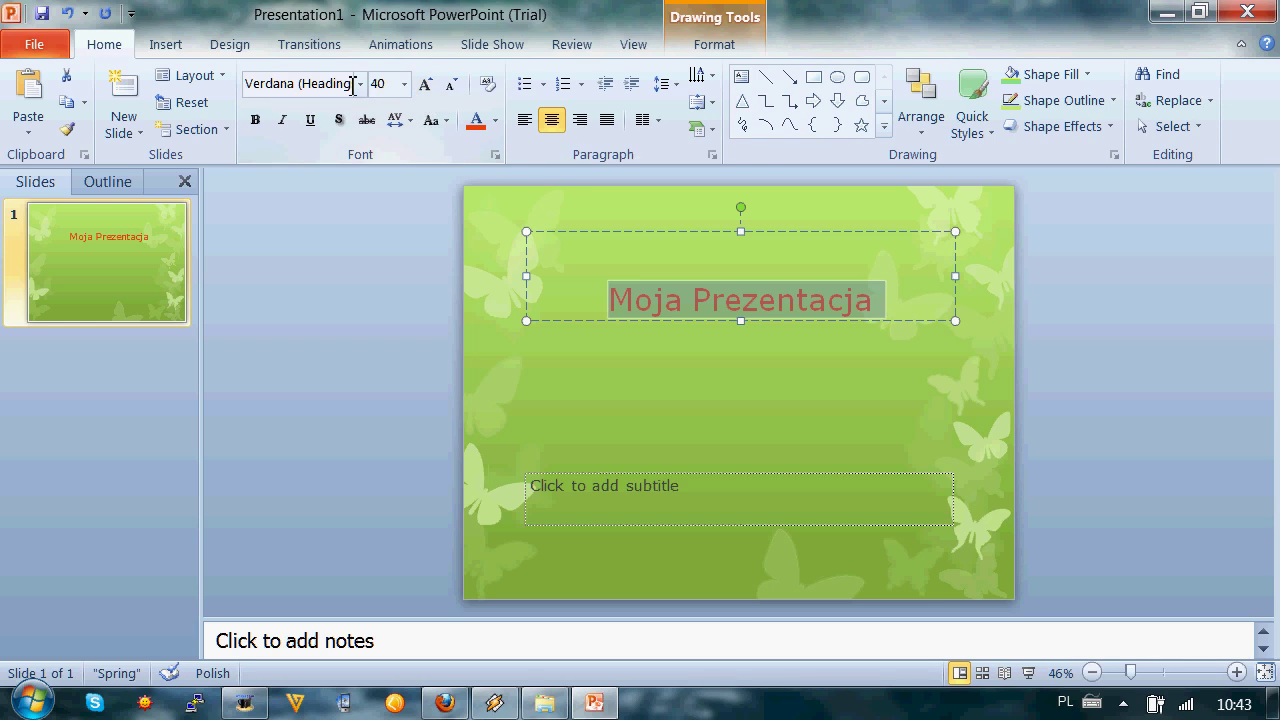
click(361, 86)
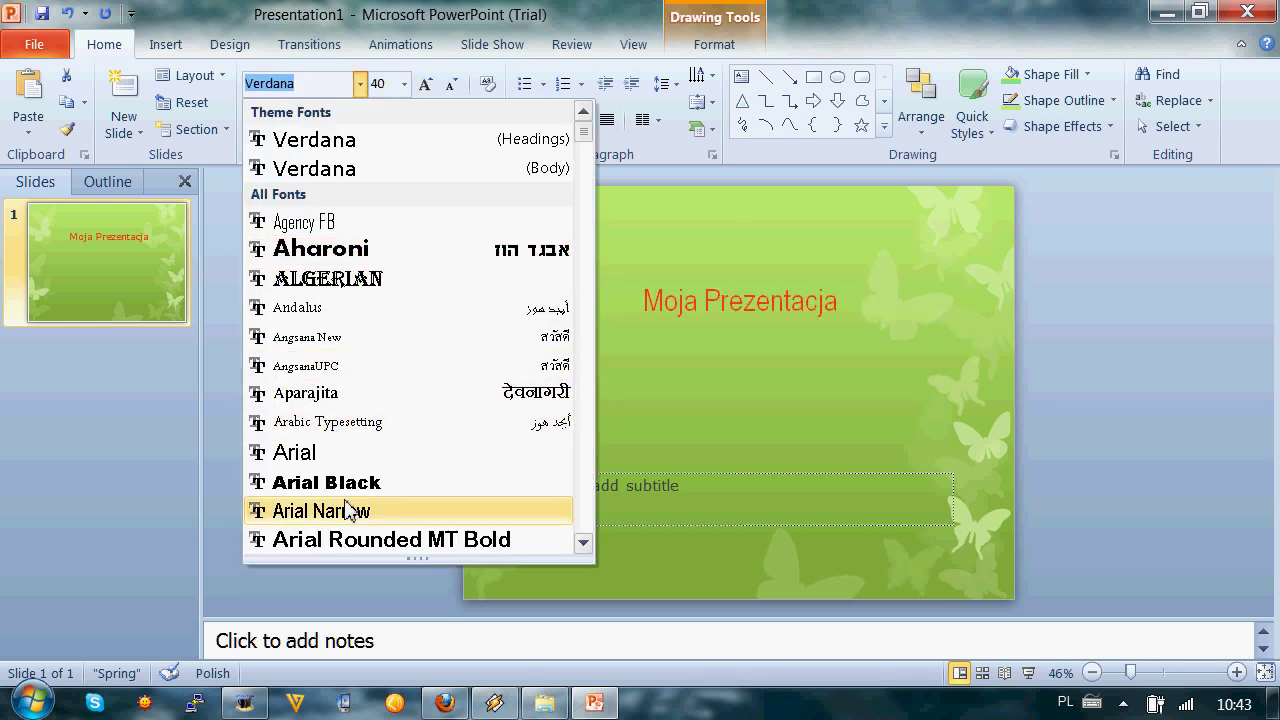
click(372, 279)
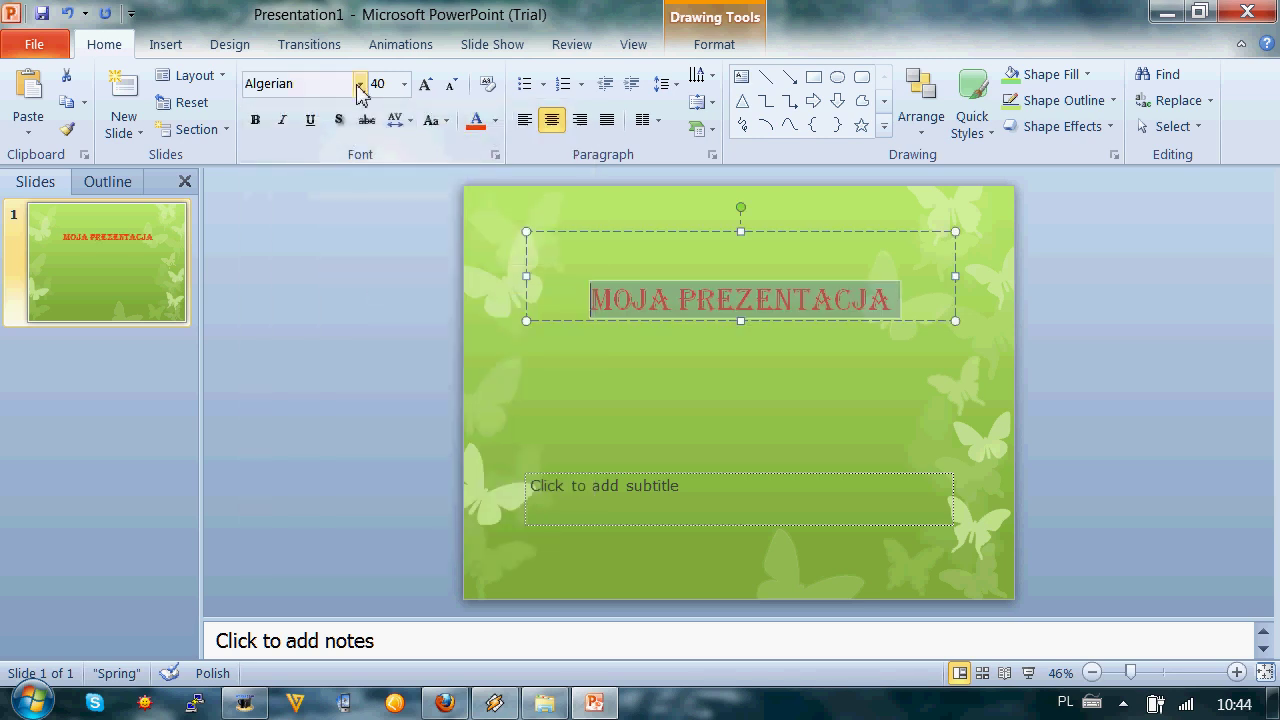
- Set the title to 60 points and colour it light blue
click(404, 84)
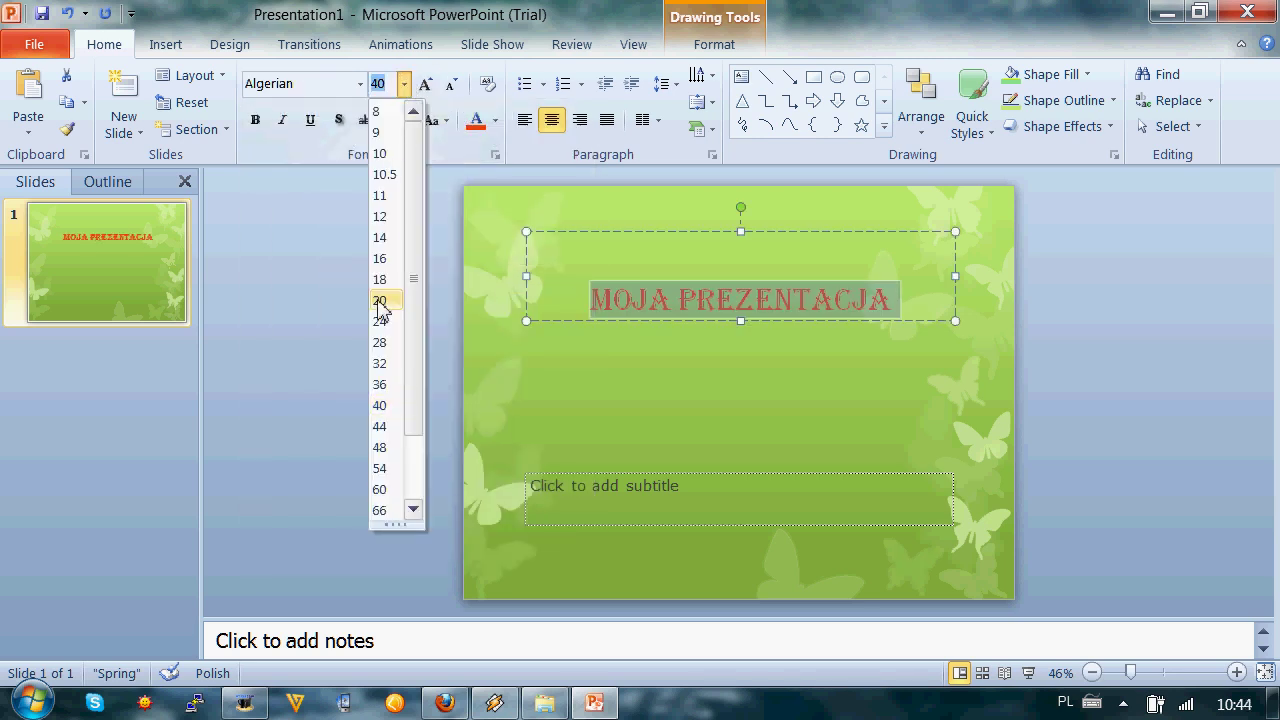
click(380, 490)
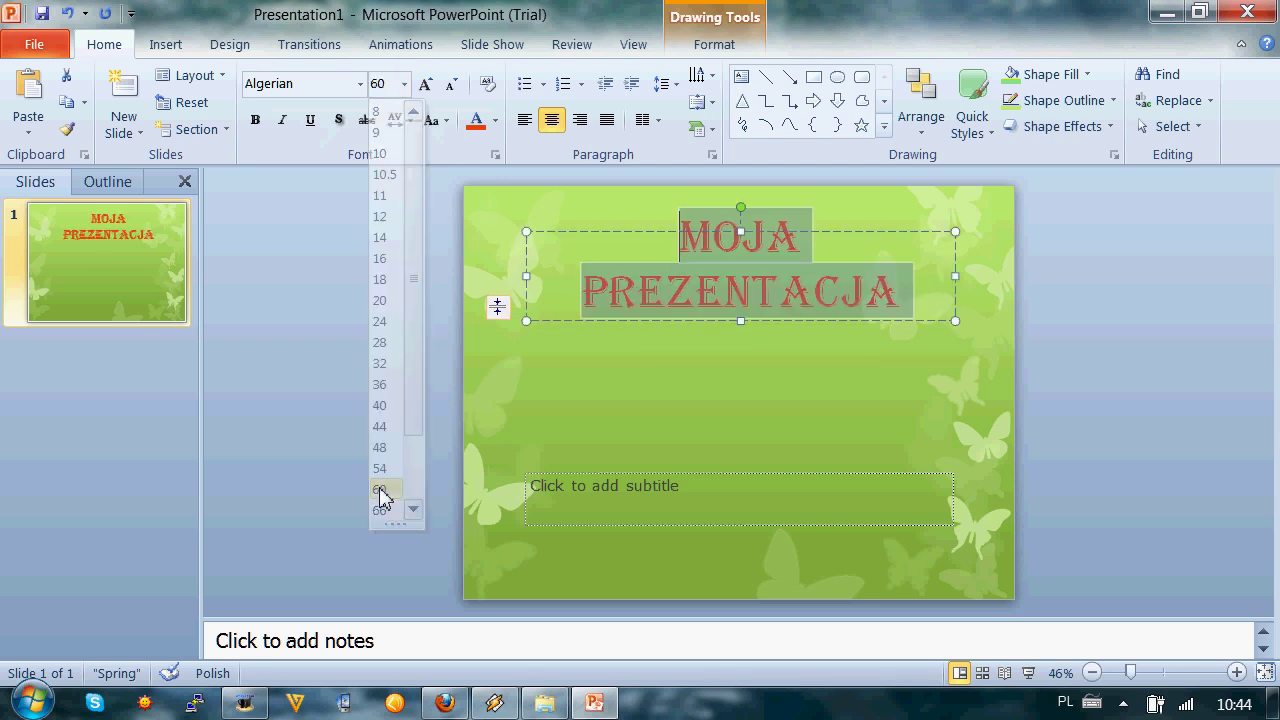
click(495, 120)
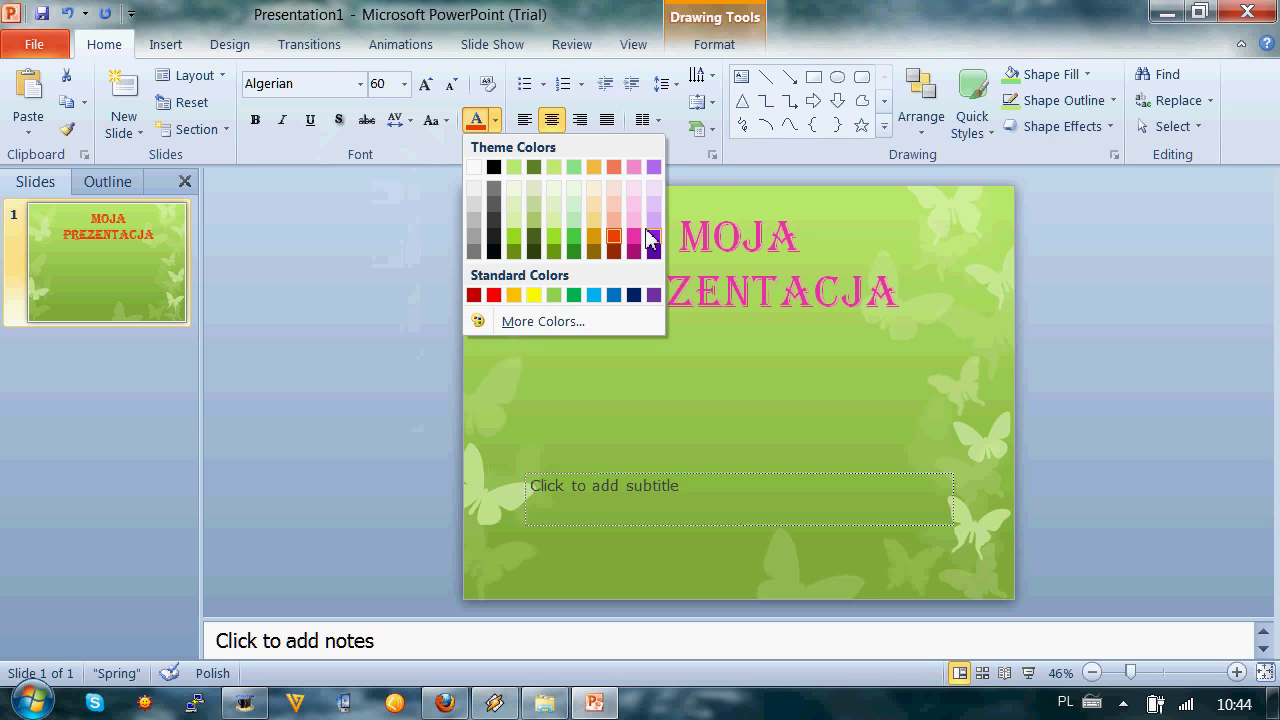
click(596, 294)
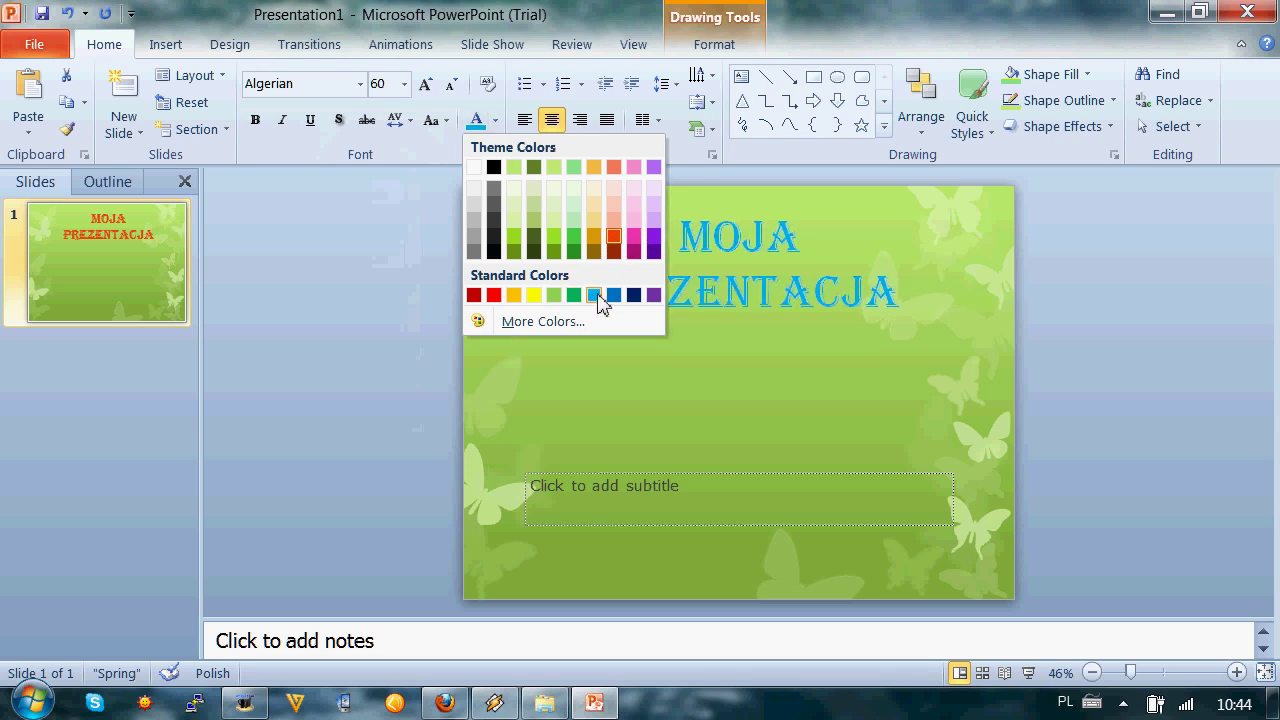
- Change the title font to Gadugi and make it bold and underlined
click(359, 83)
click(583, 220)
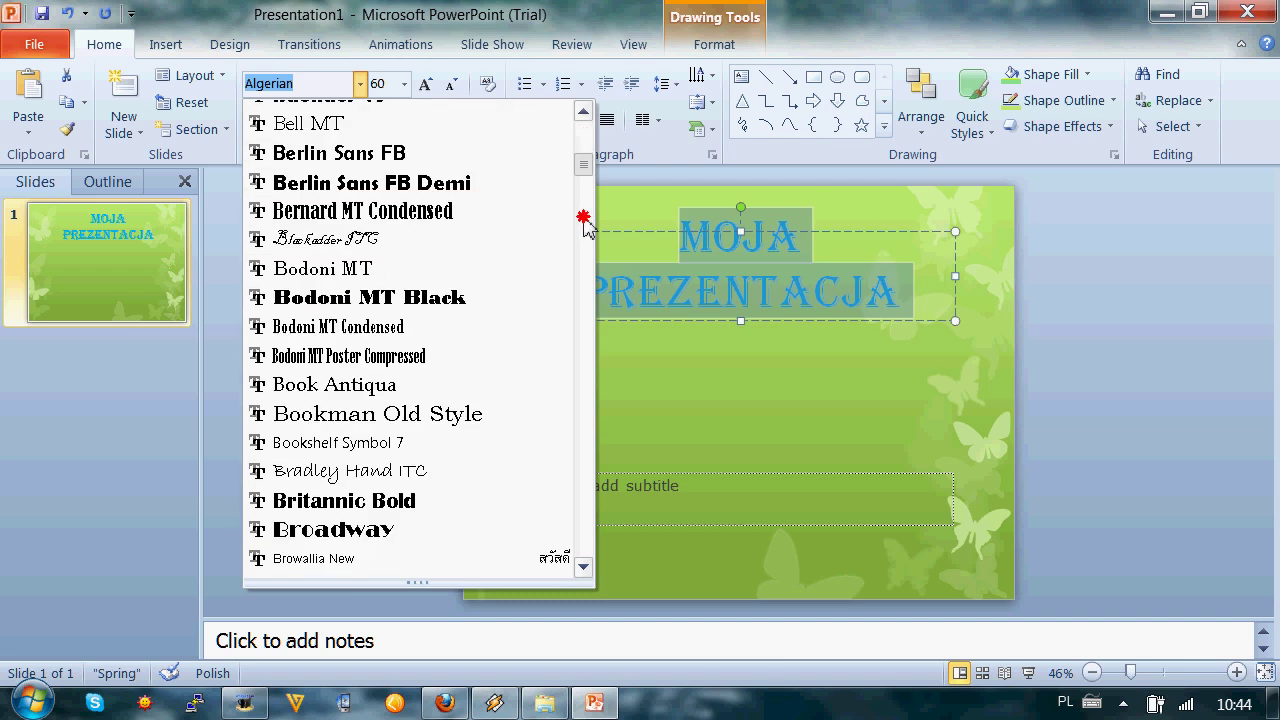
click(584, 278)
click(585, 280)
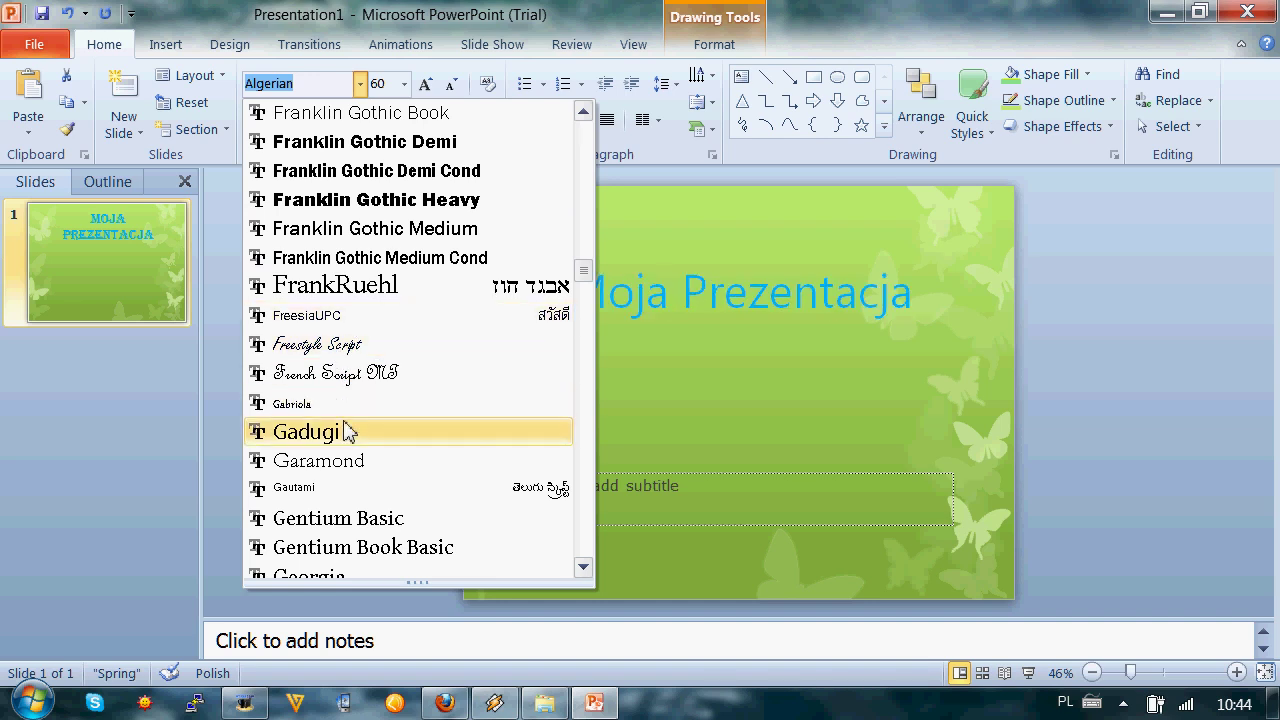
click(343, 431)
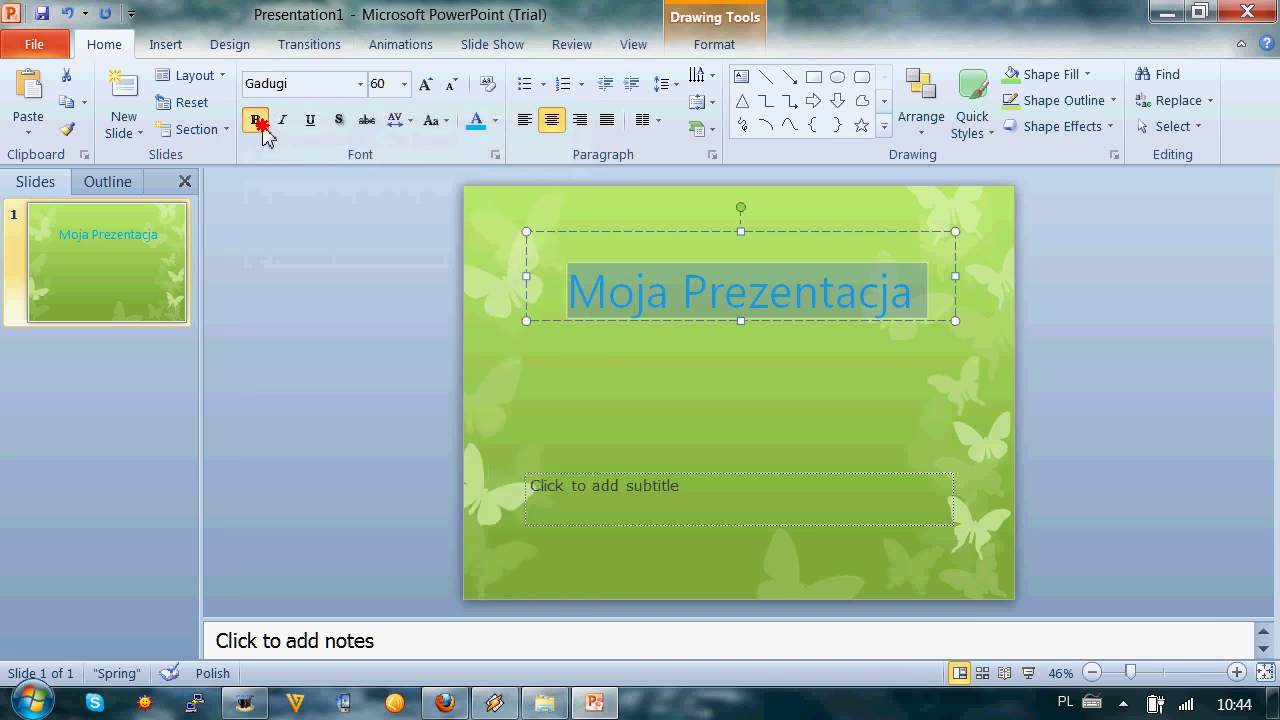
click(255, 119)
click(310, 119)
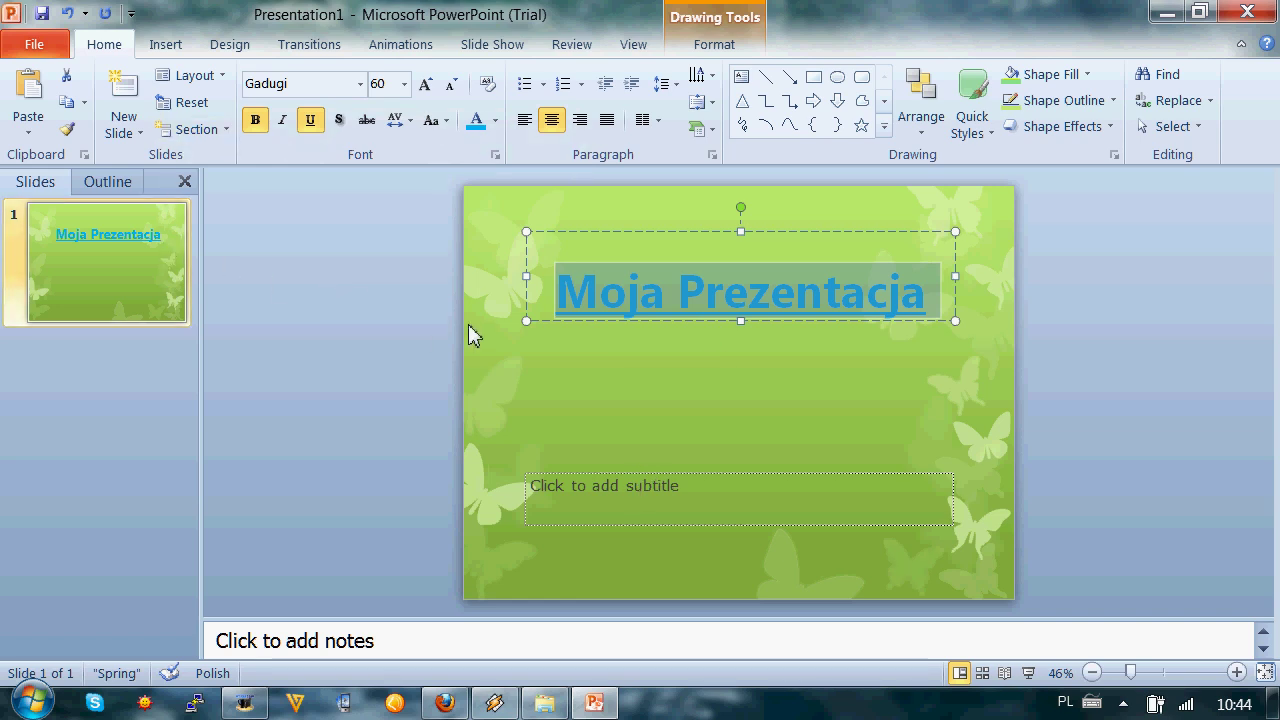
click(660, 378)
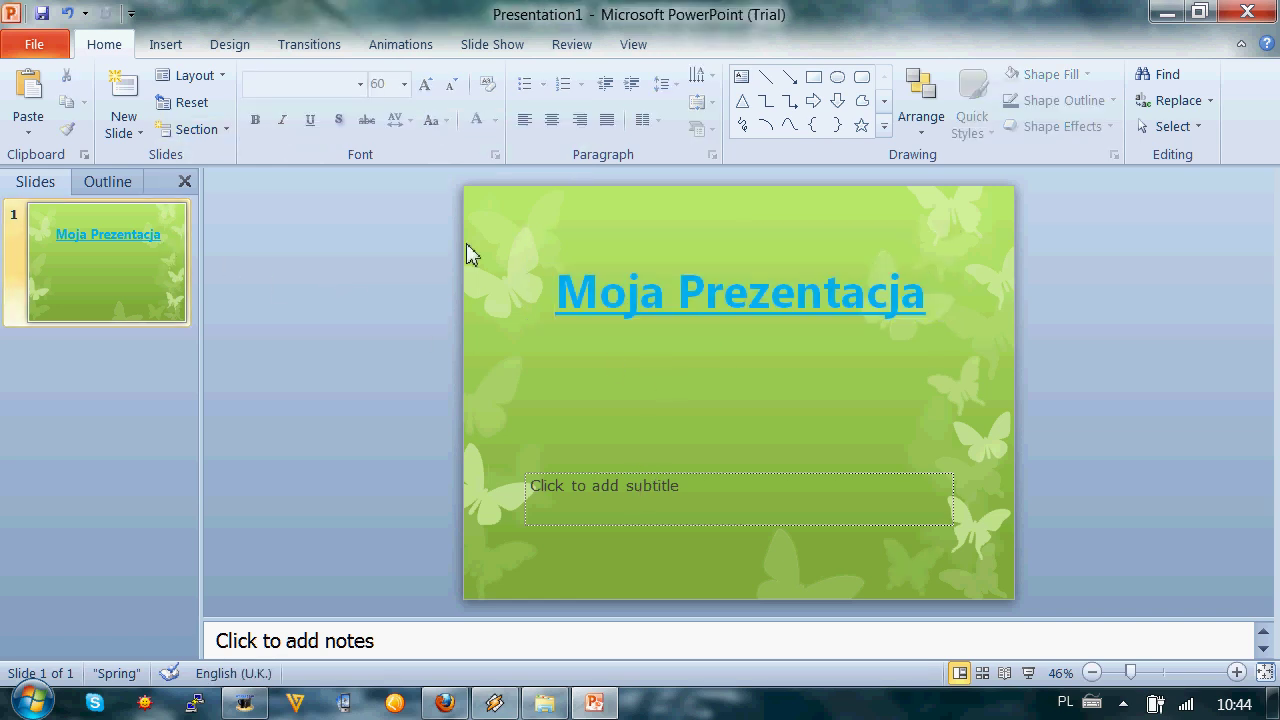
- Add a blank second slide and insert a ten-column table on it
click(140, 138)
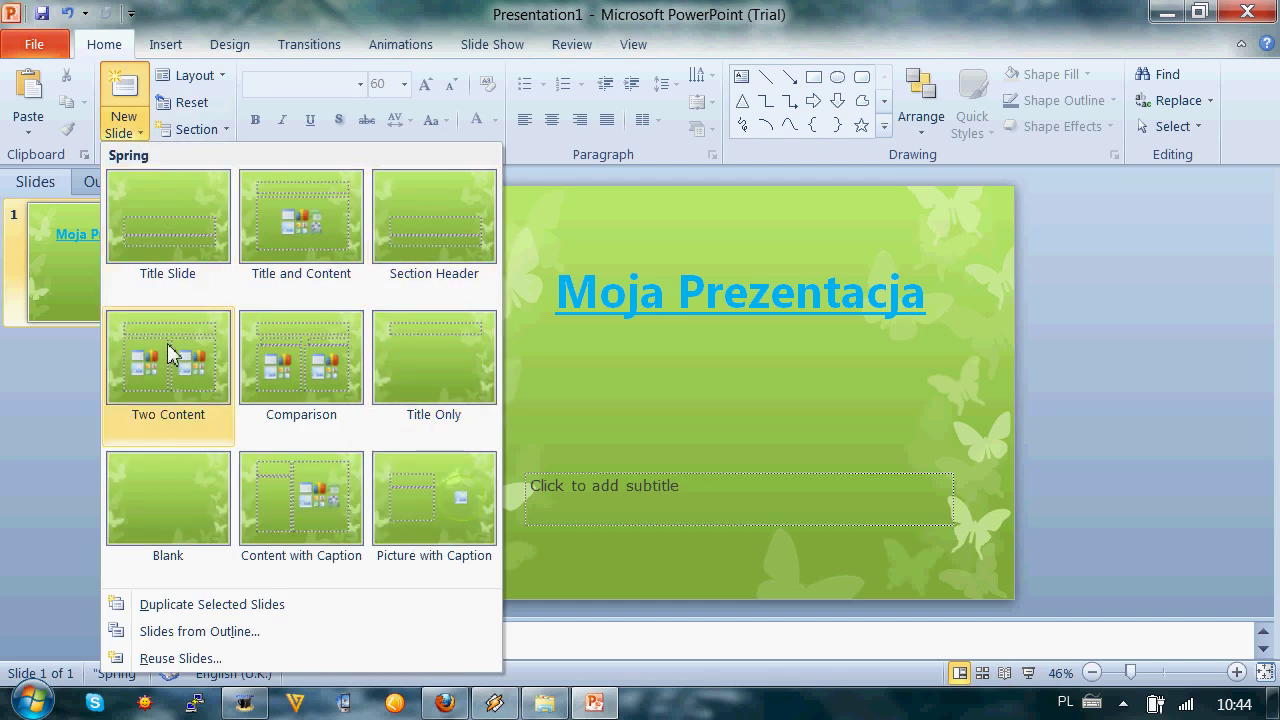
click(162, 500)
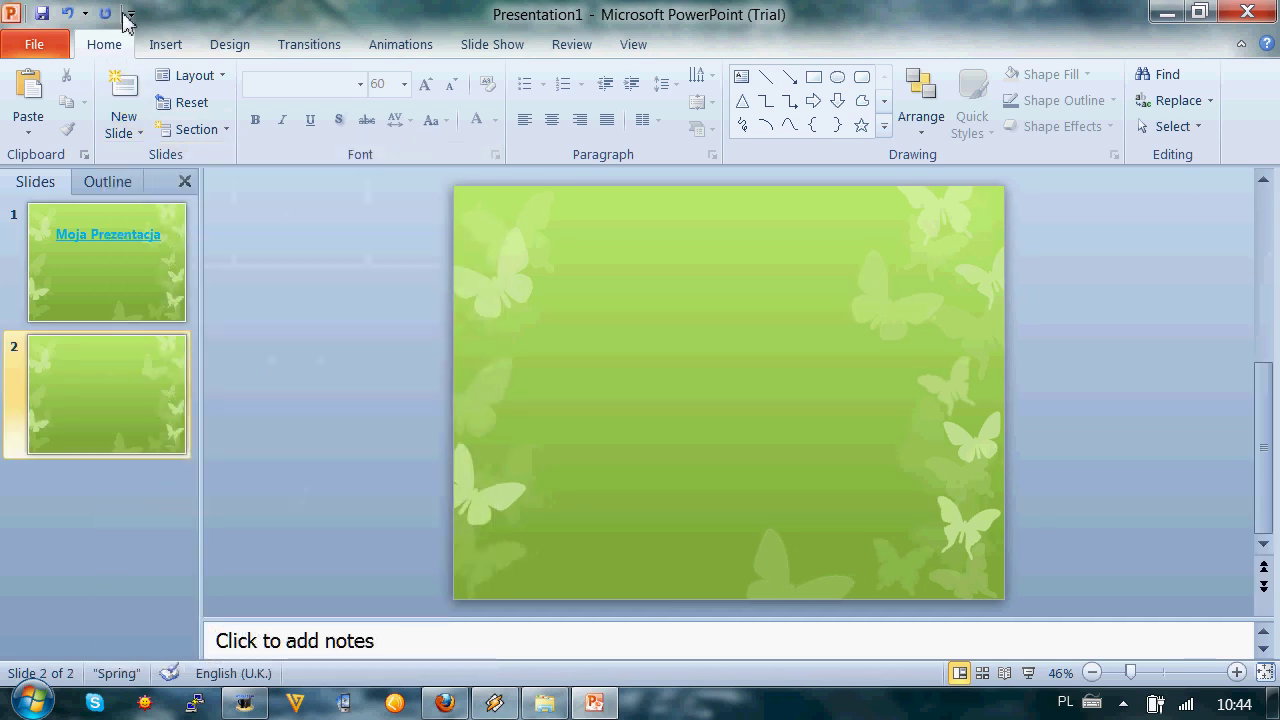
click(178, 45)
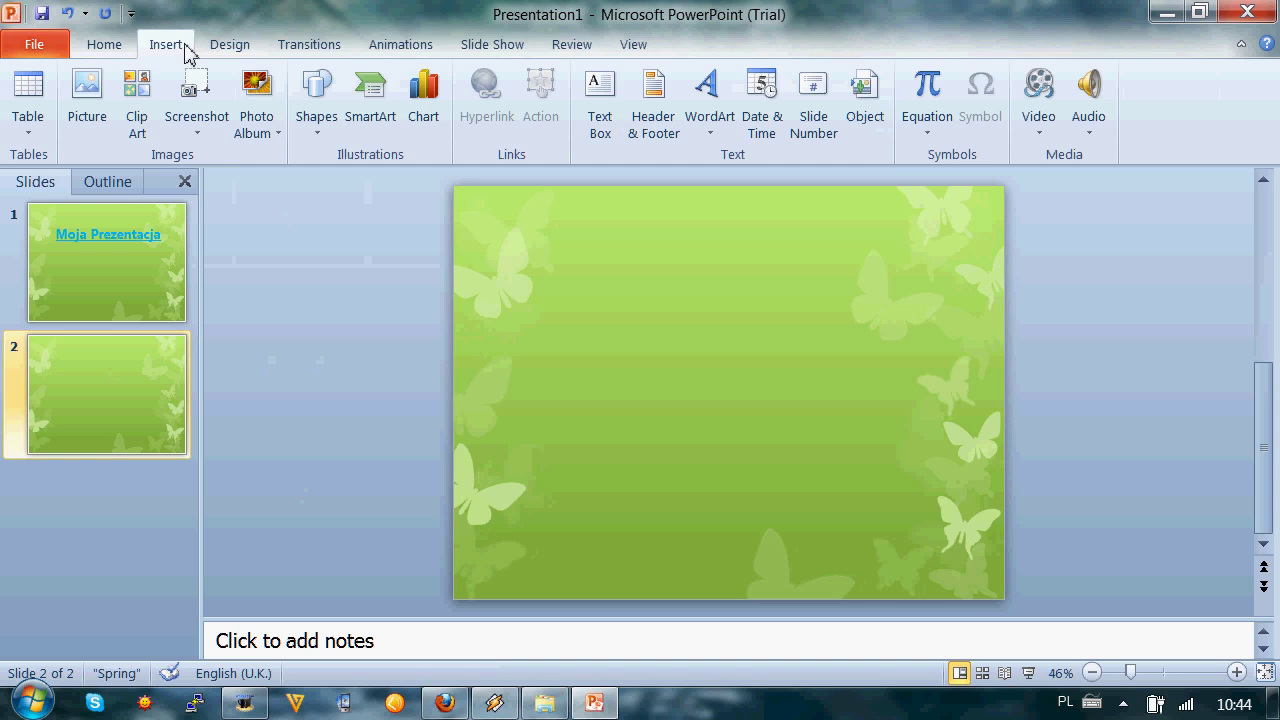
click(30, 130)
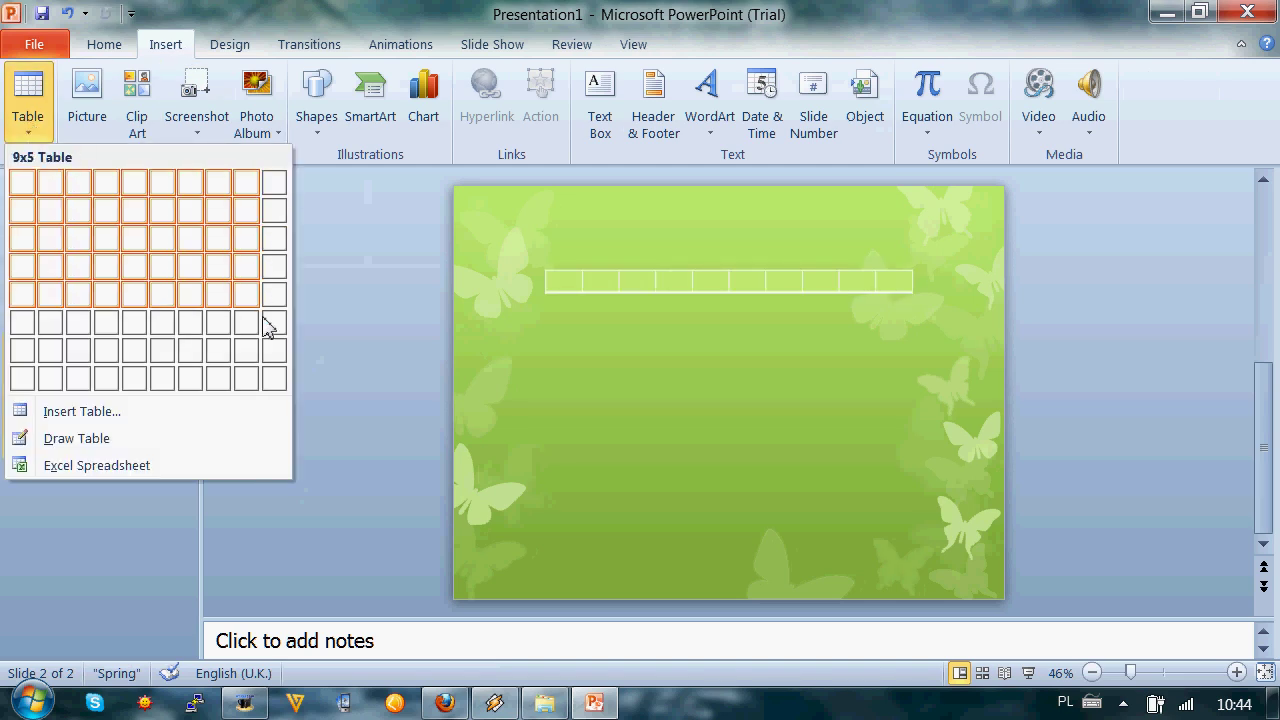
click(275, 379)
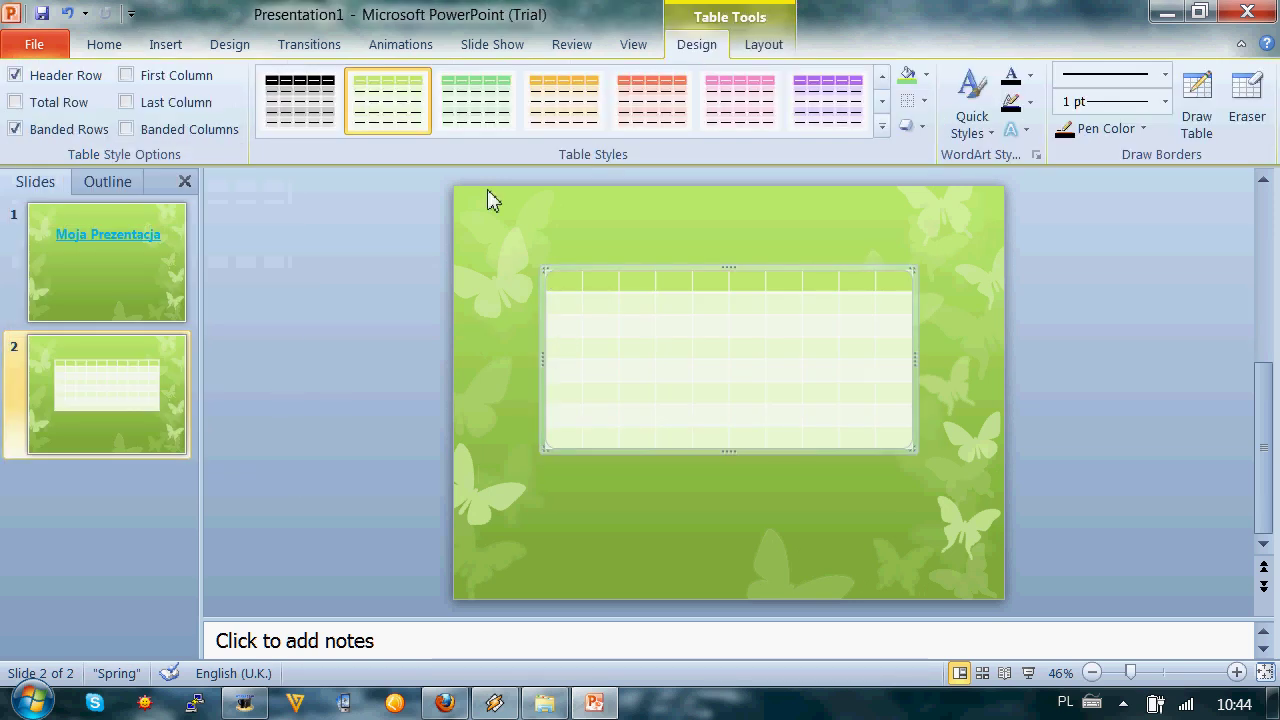
- Give the table the purple table style and move it lower on the slide
click(743, 120)
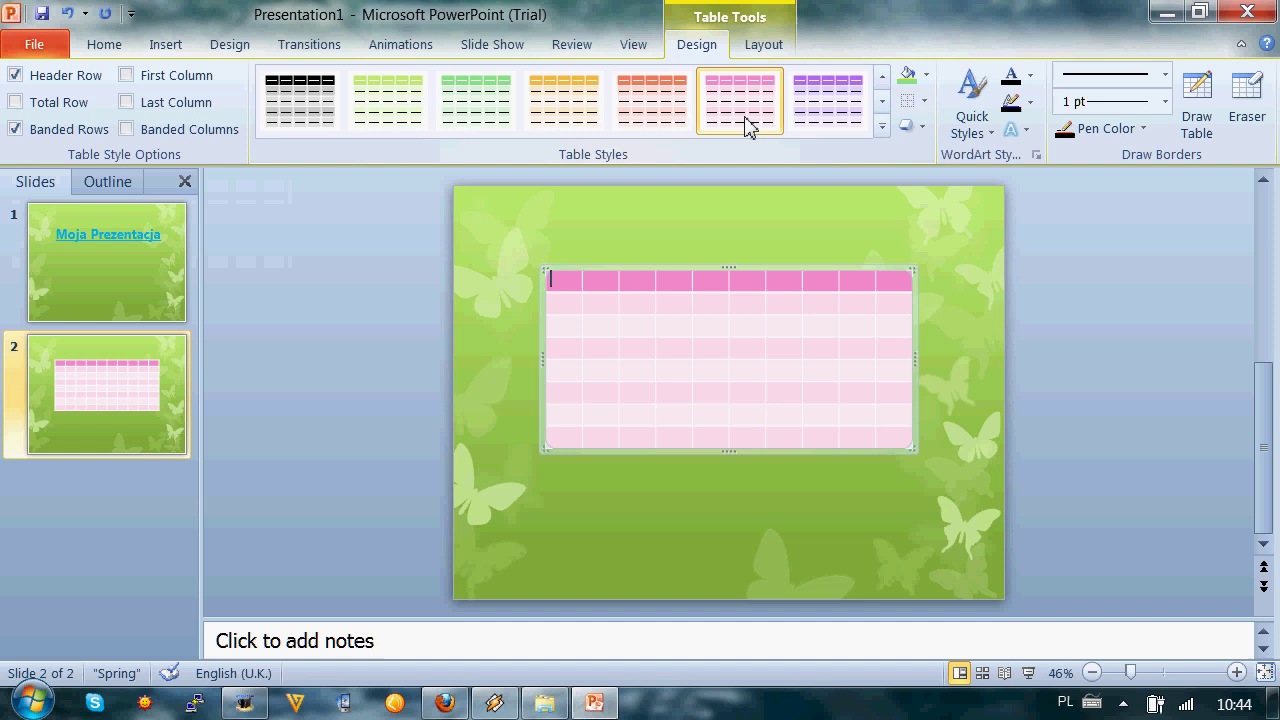
click(812, 128)
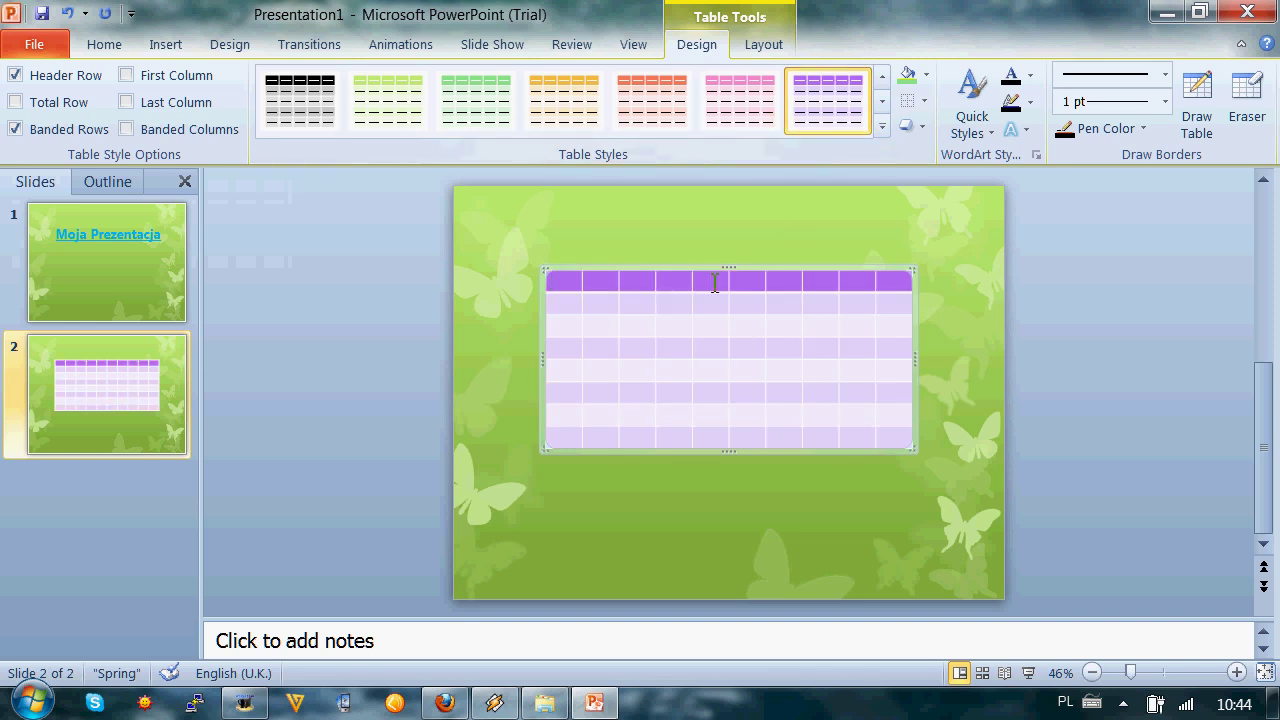
drag(718, 275, 715, 335)
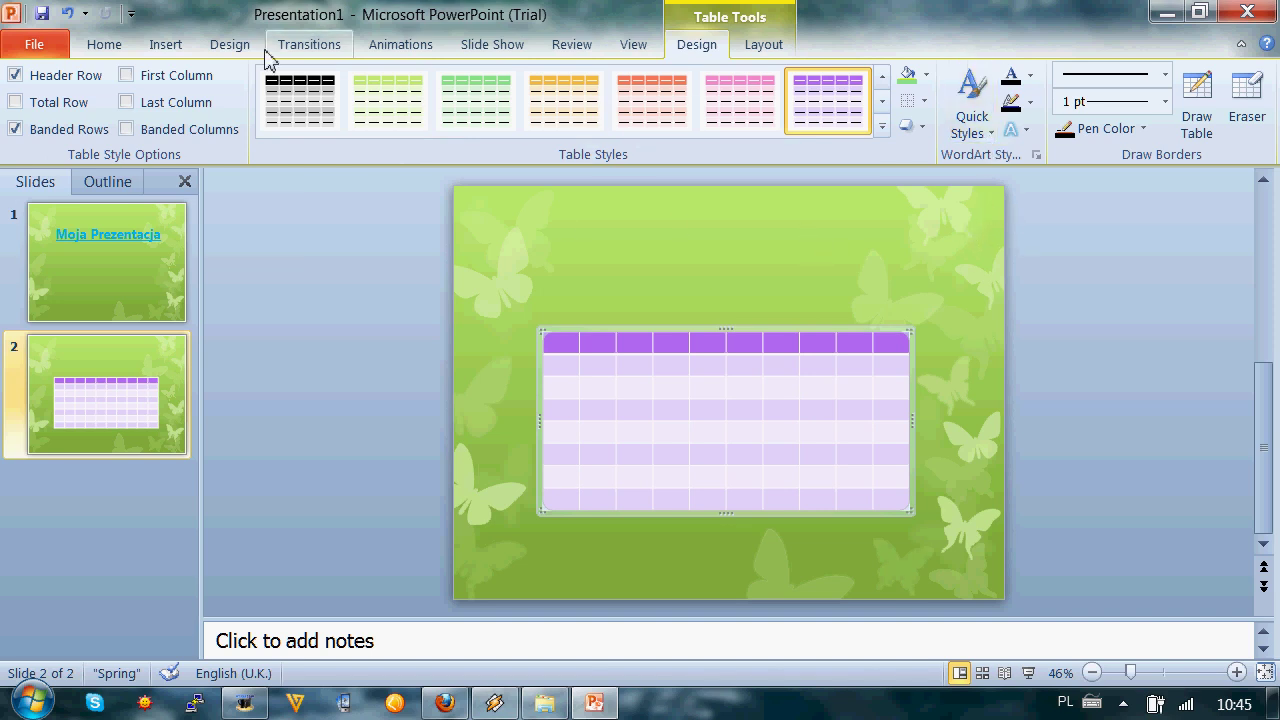
click(164, 46)
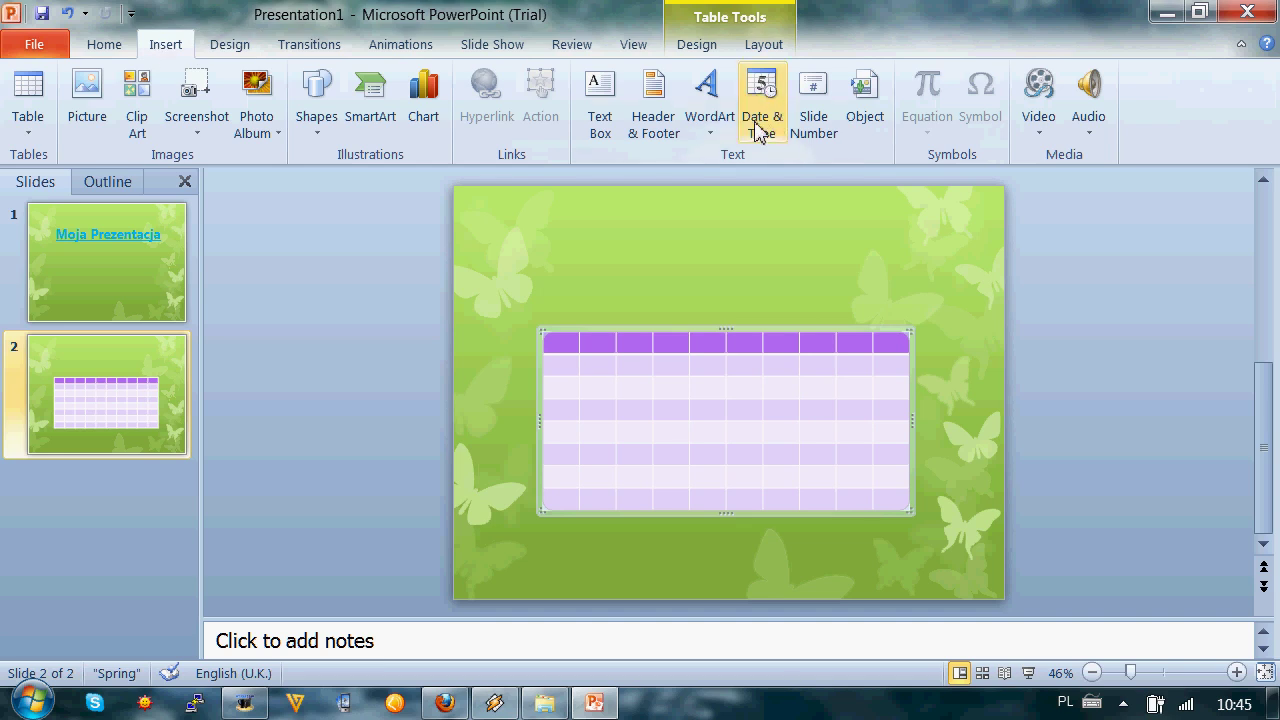
click(599, 119)
- Add a centred text box reading 'Tabela nr 1' above the table at size 54
click(585, 232)
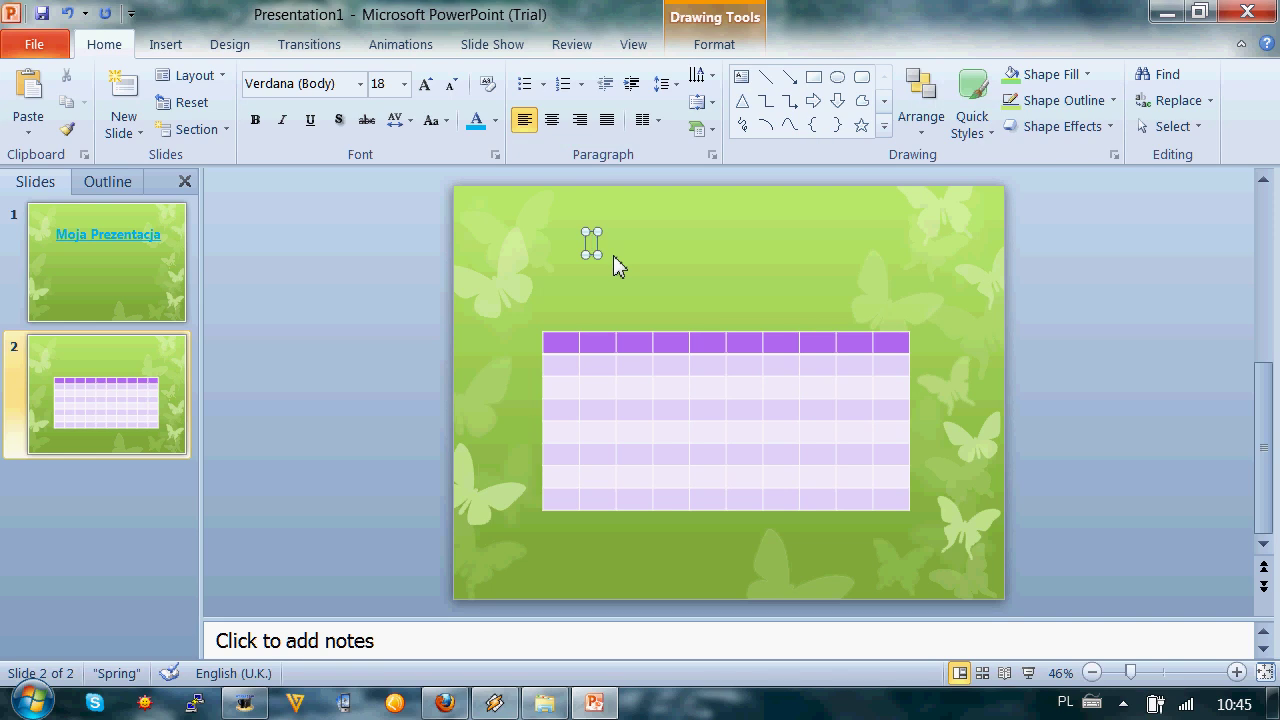
text(Tab)
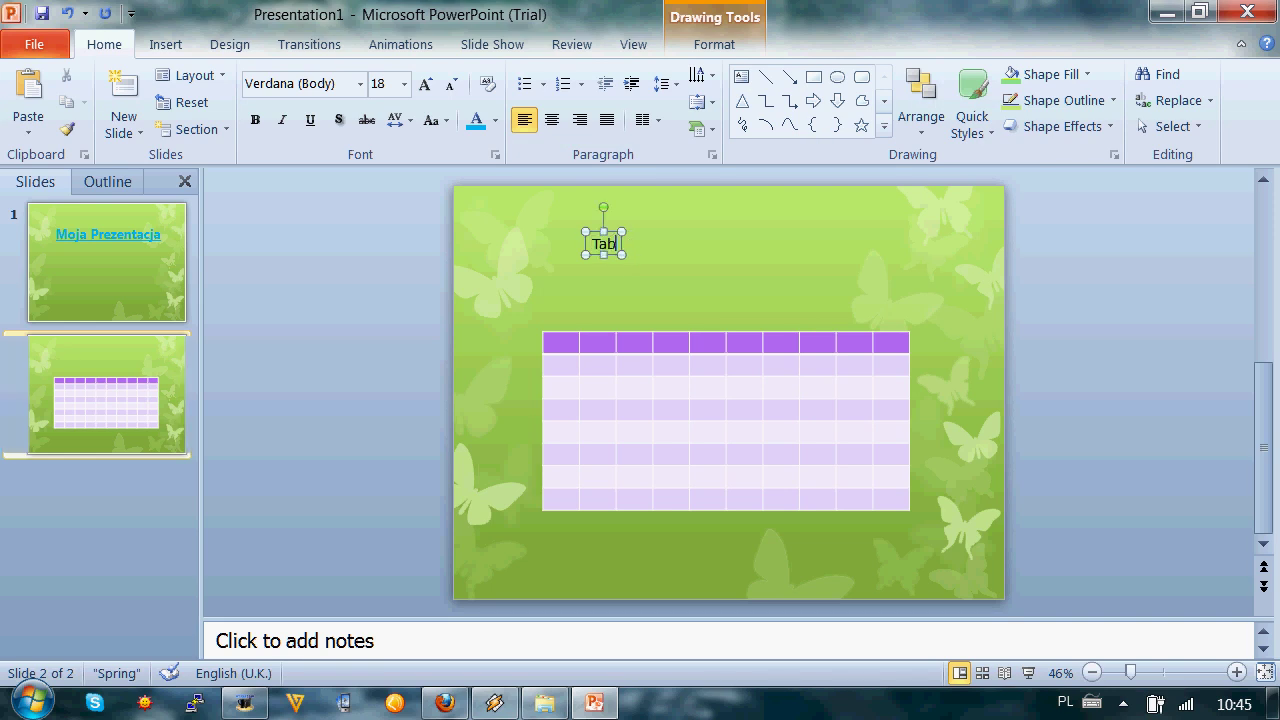
text(ela nr)
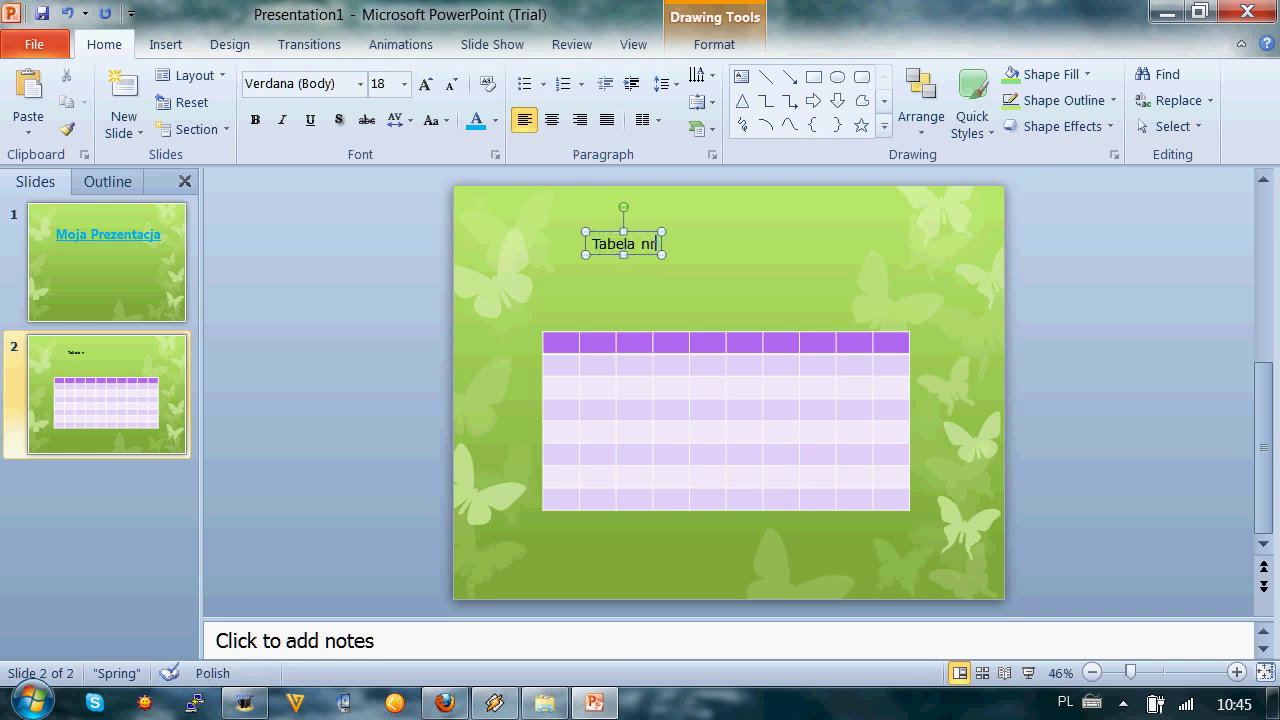
text( 1)
key(ctrl+shift+Left)
key(ctrl+shift+Left)
key(ctrl+shift+Left)
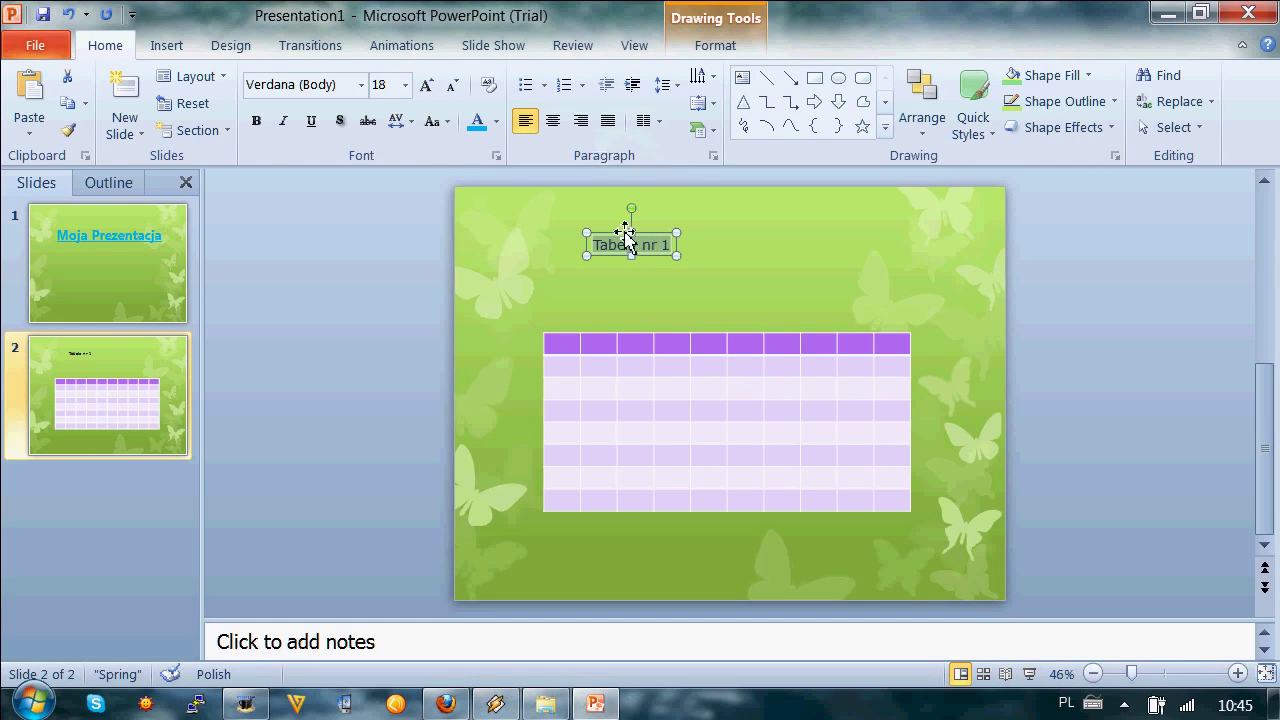
drag(624, 240, 713, 241)
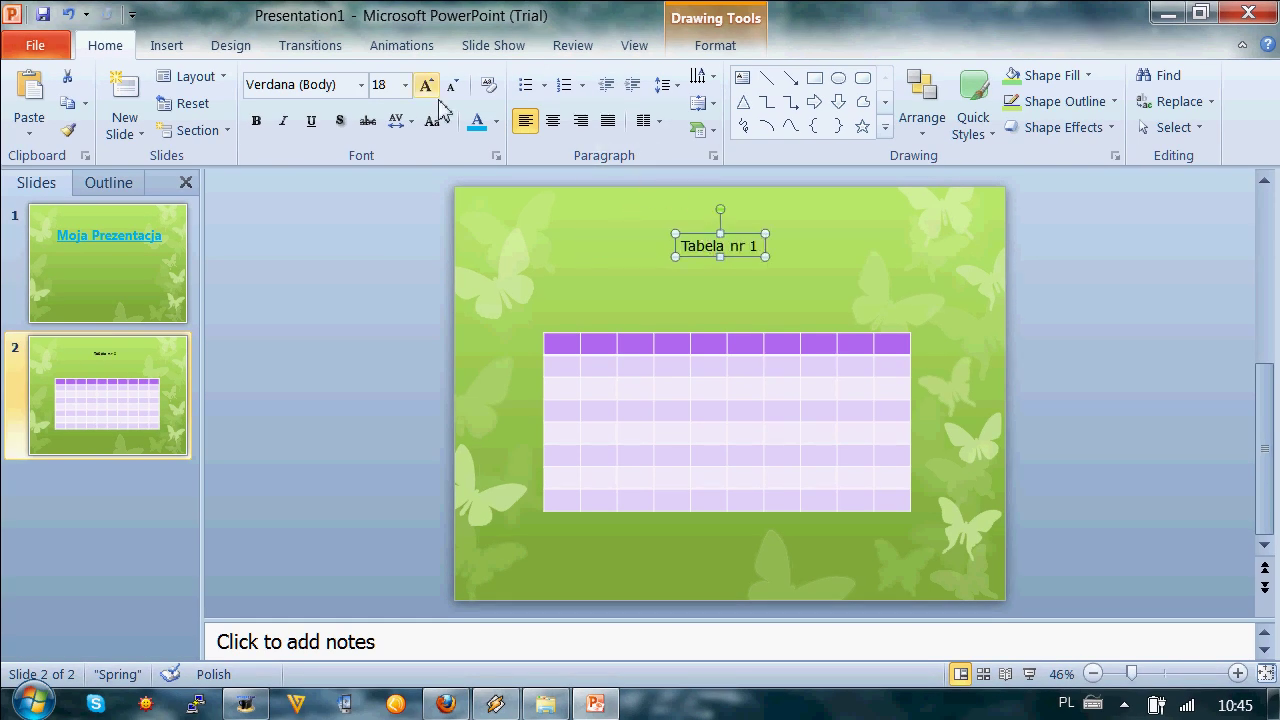
click(405, 85)
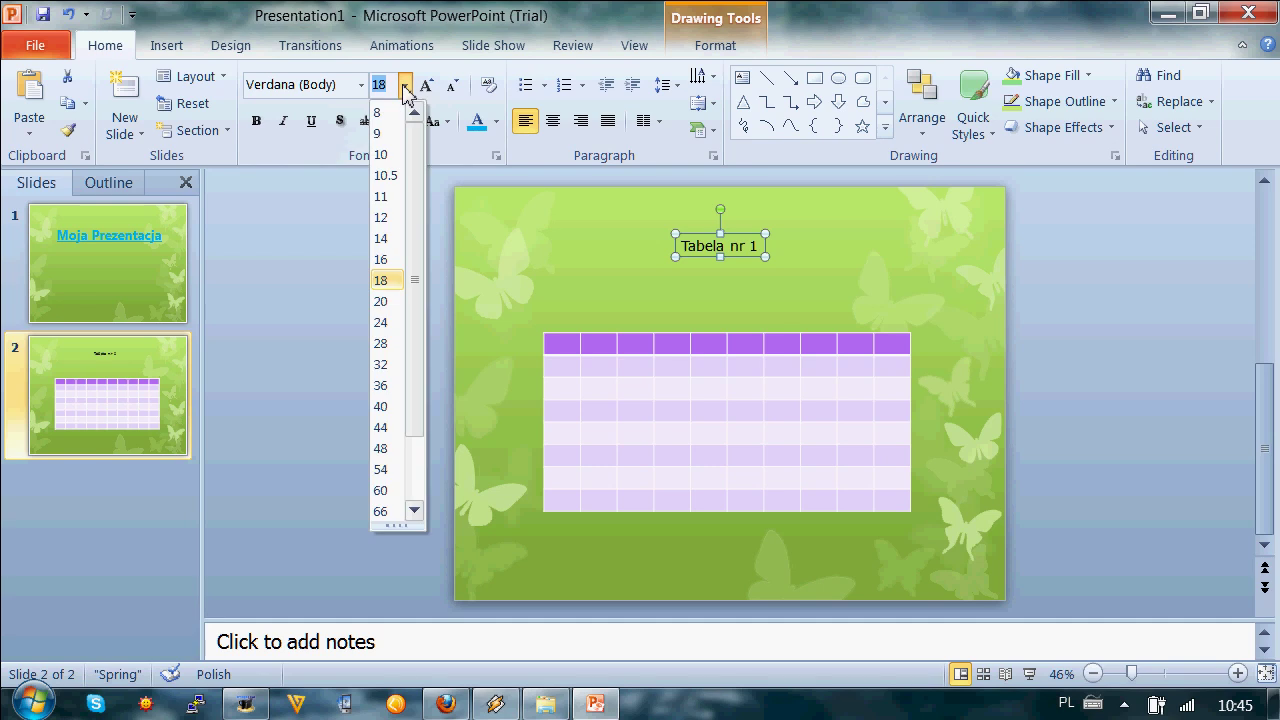
click(388, 469)
drag(757, 237, 698, 236)
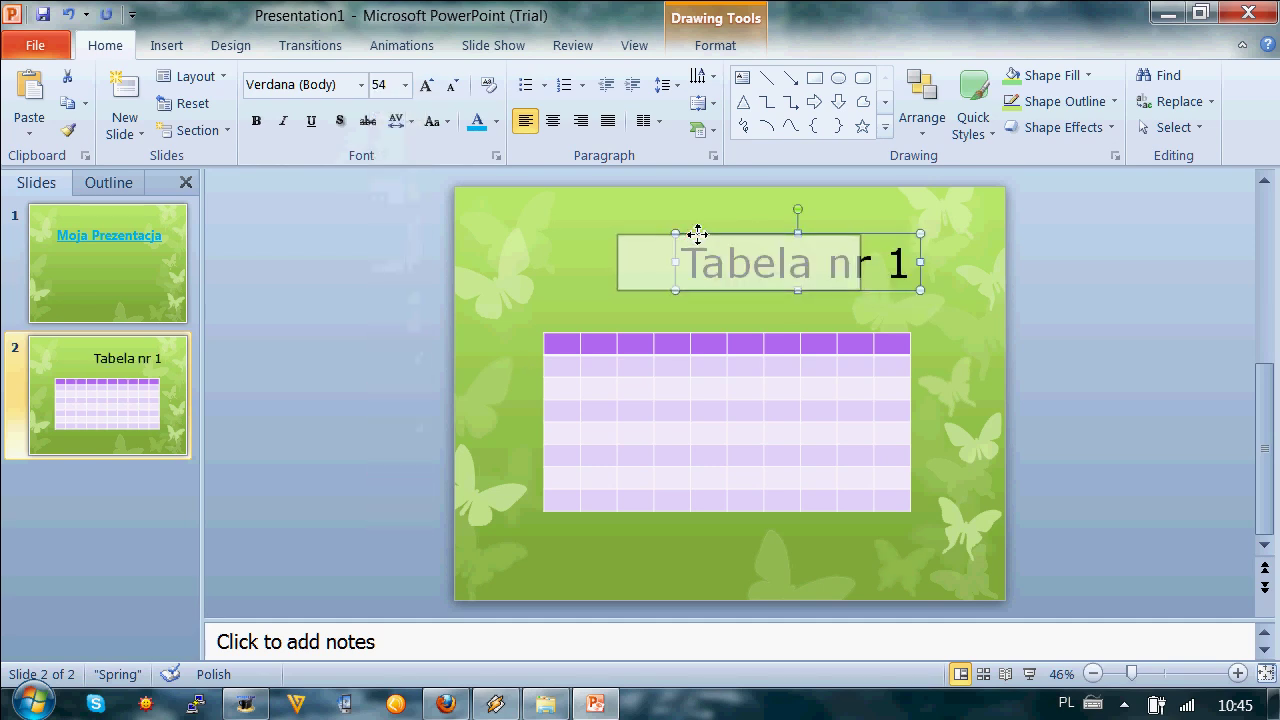
- Format 'Tabela nr 1' as purple, bold, italic Gadugi
click(361, 85)
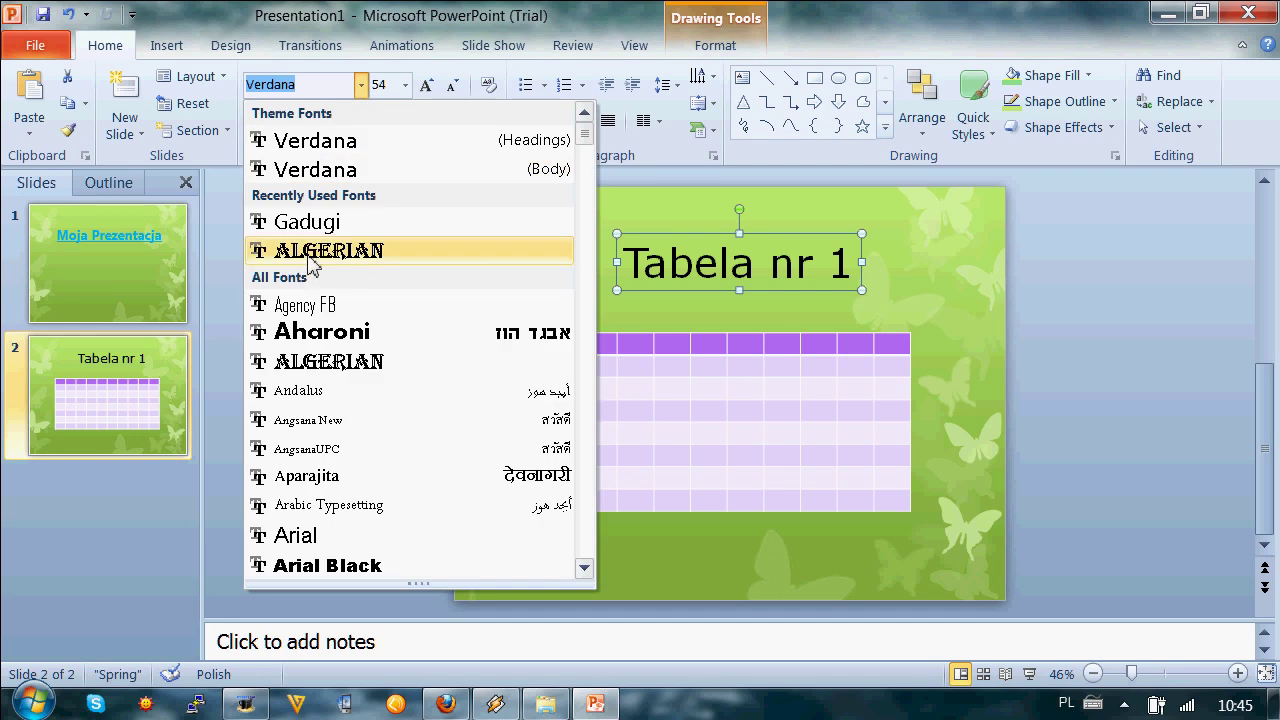
click(326, 223)
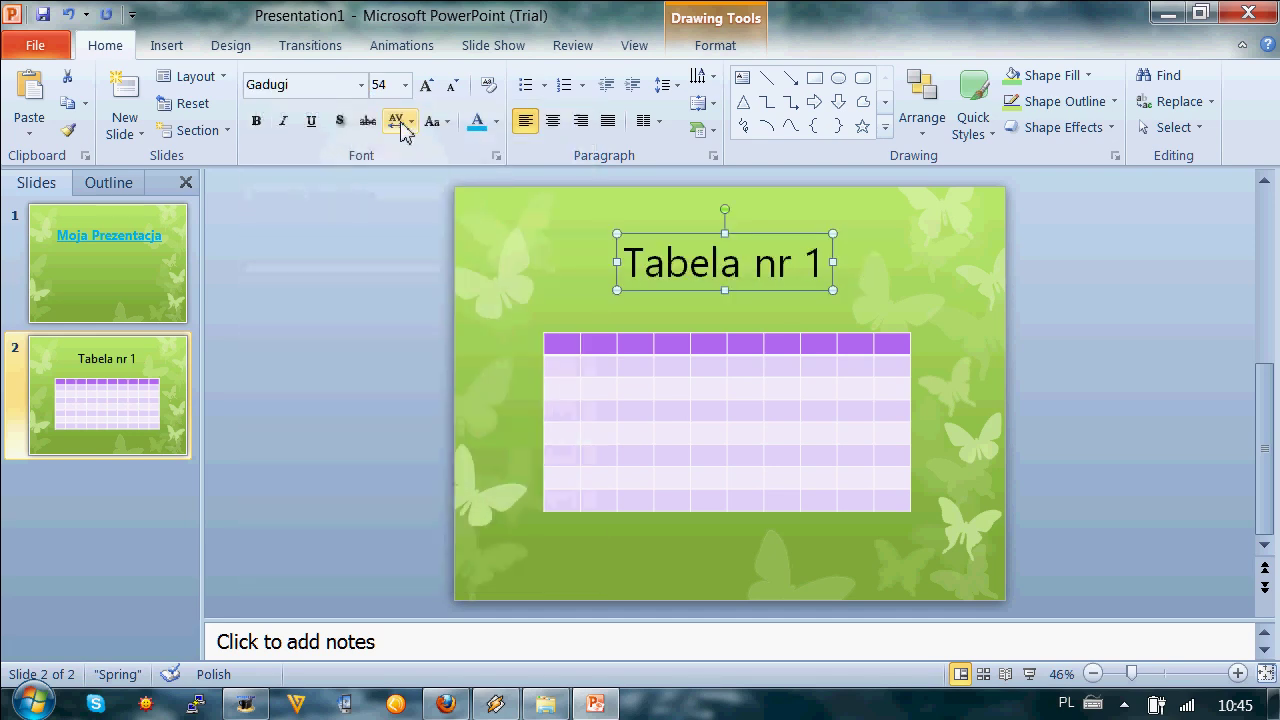
click(496, 121)
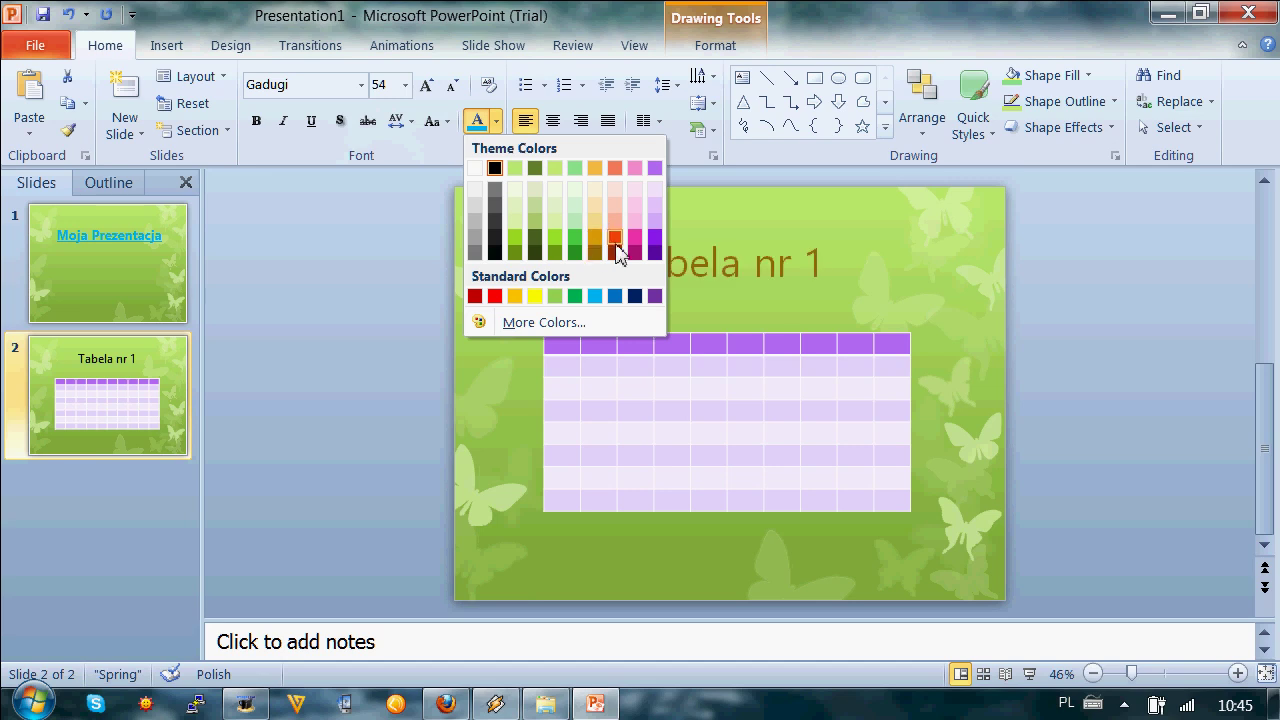
click(656, 240)
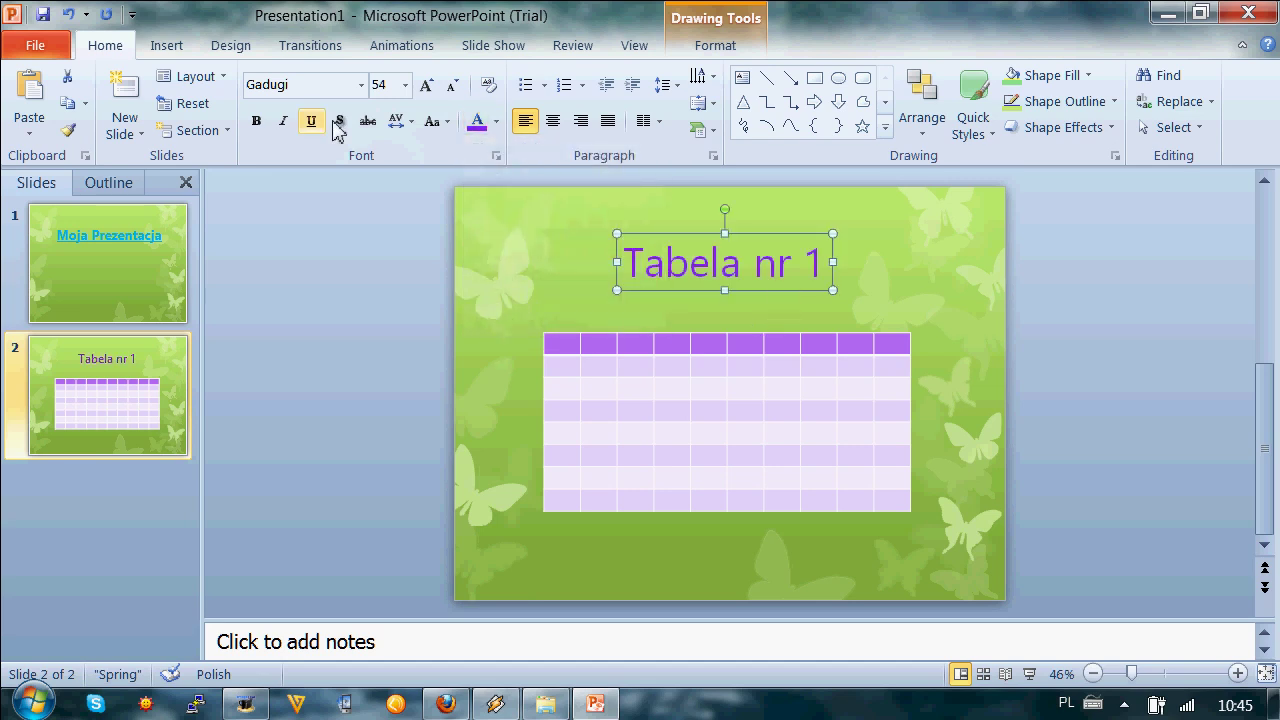
click(256, 121)
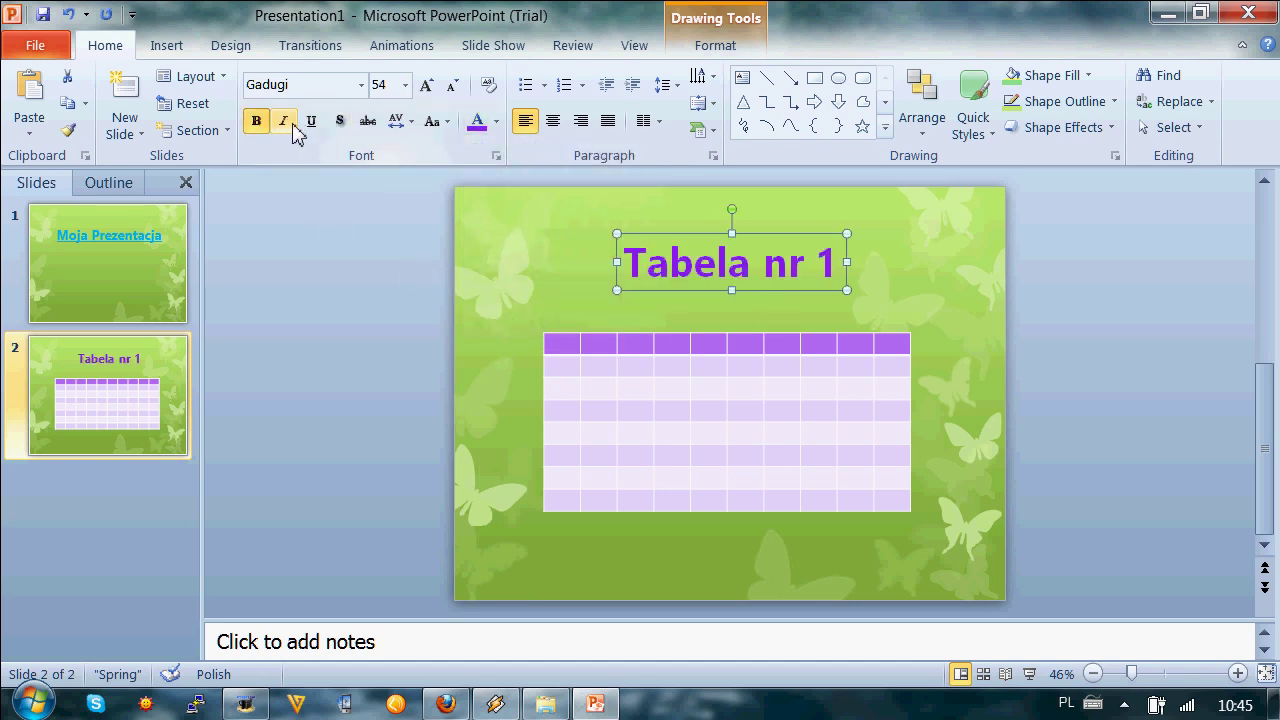
click(284, 121)
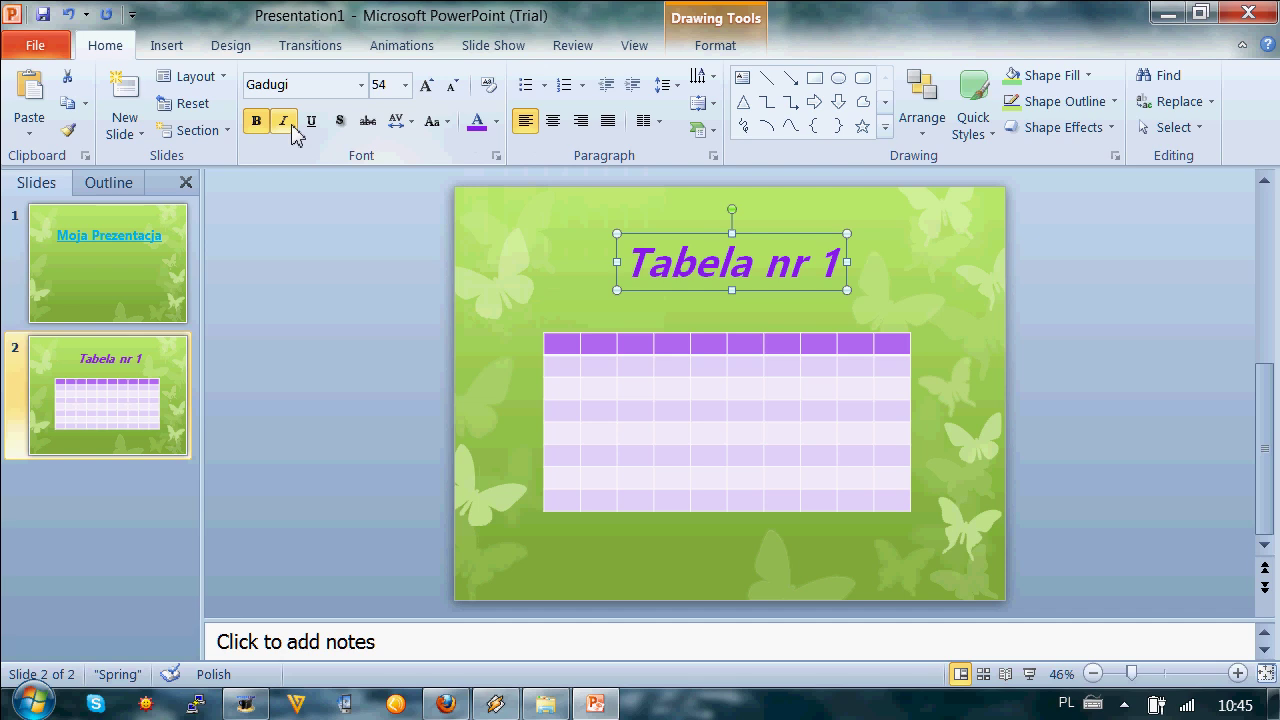
click(940, 285)
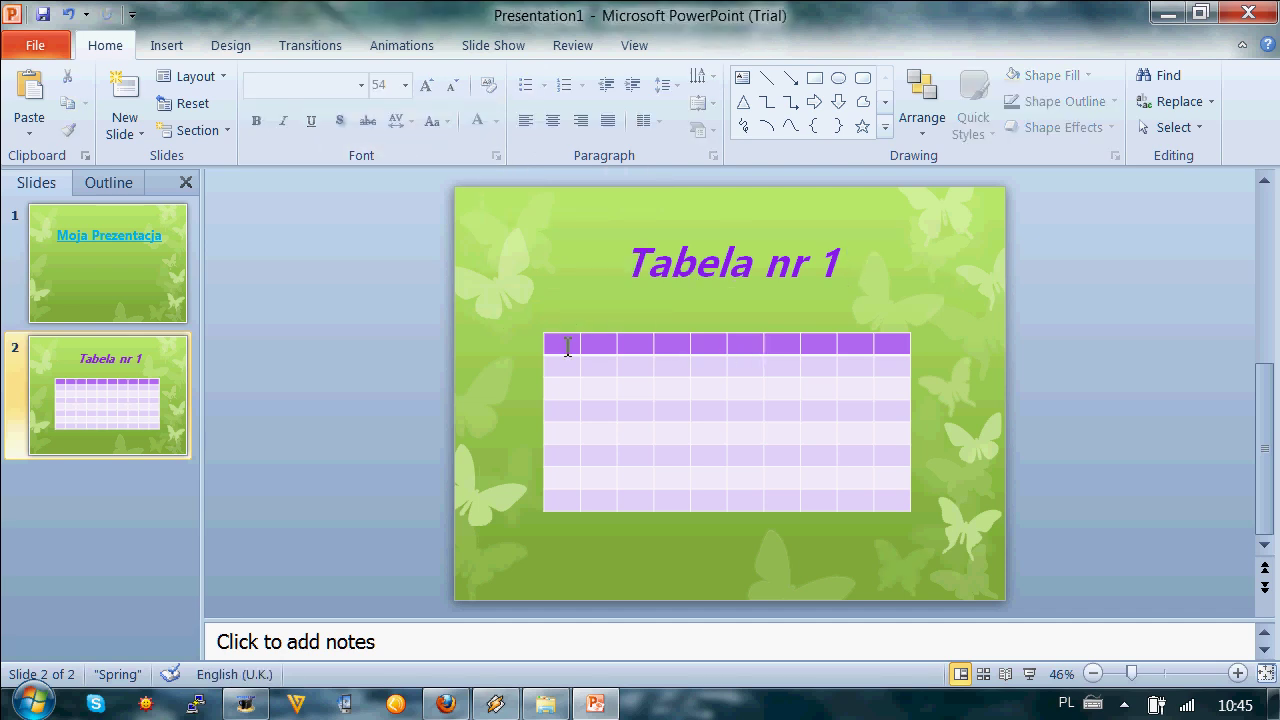
- Type 'Kolumna 1' into the table's first header cell
click(567, 346)
text(Ko)
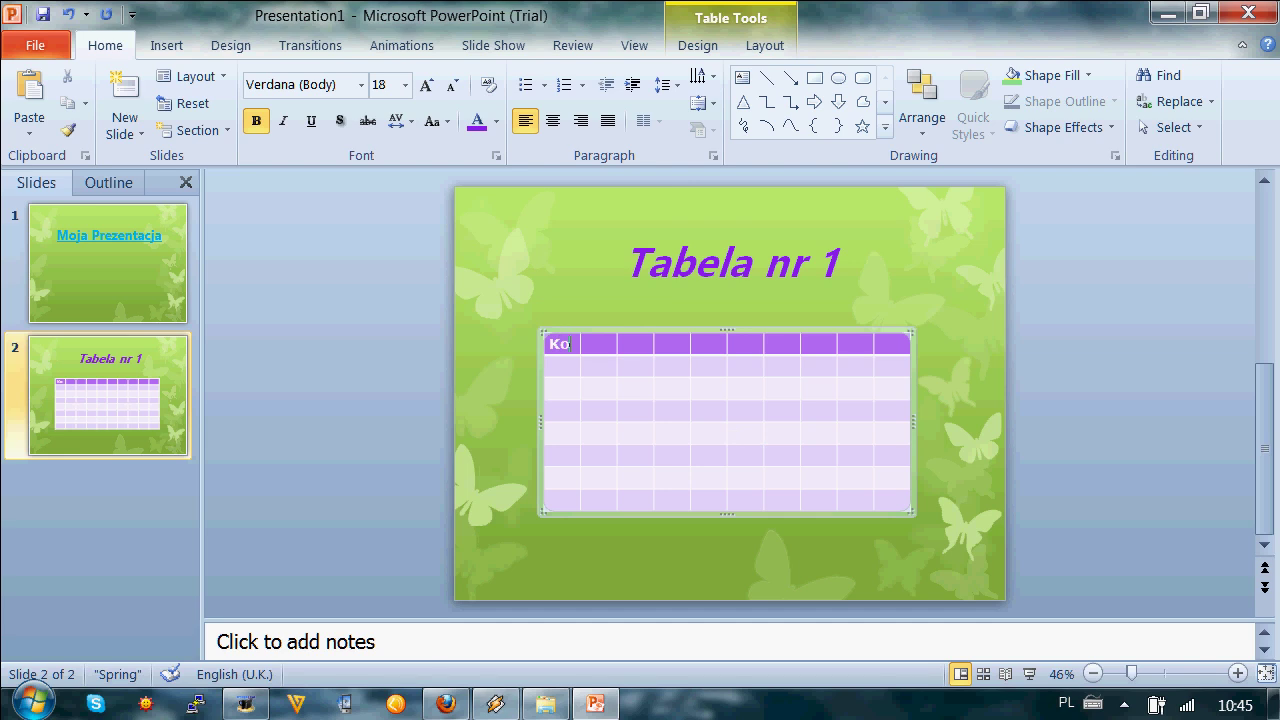
text(n)
key(BackSpace)
key(BackSpace)
text(olumna 1)
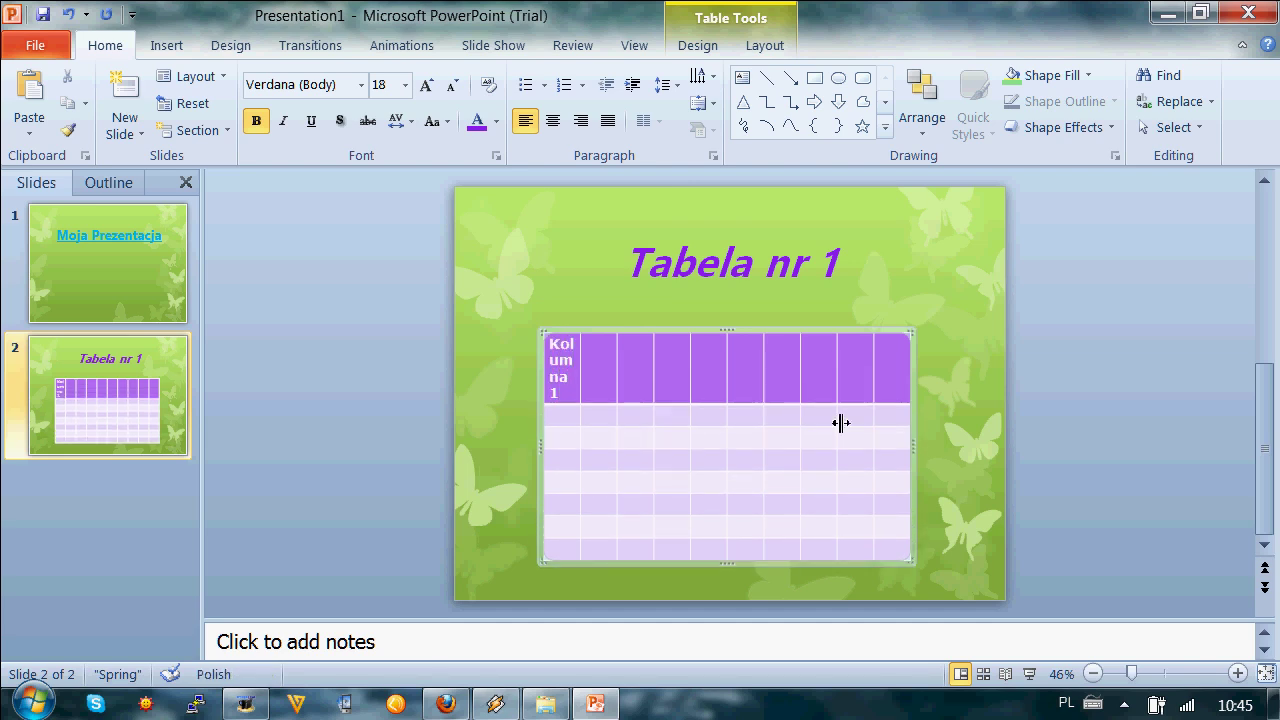
click(588, 288)
click(527, 272)
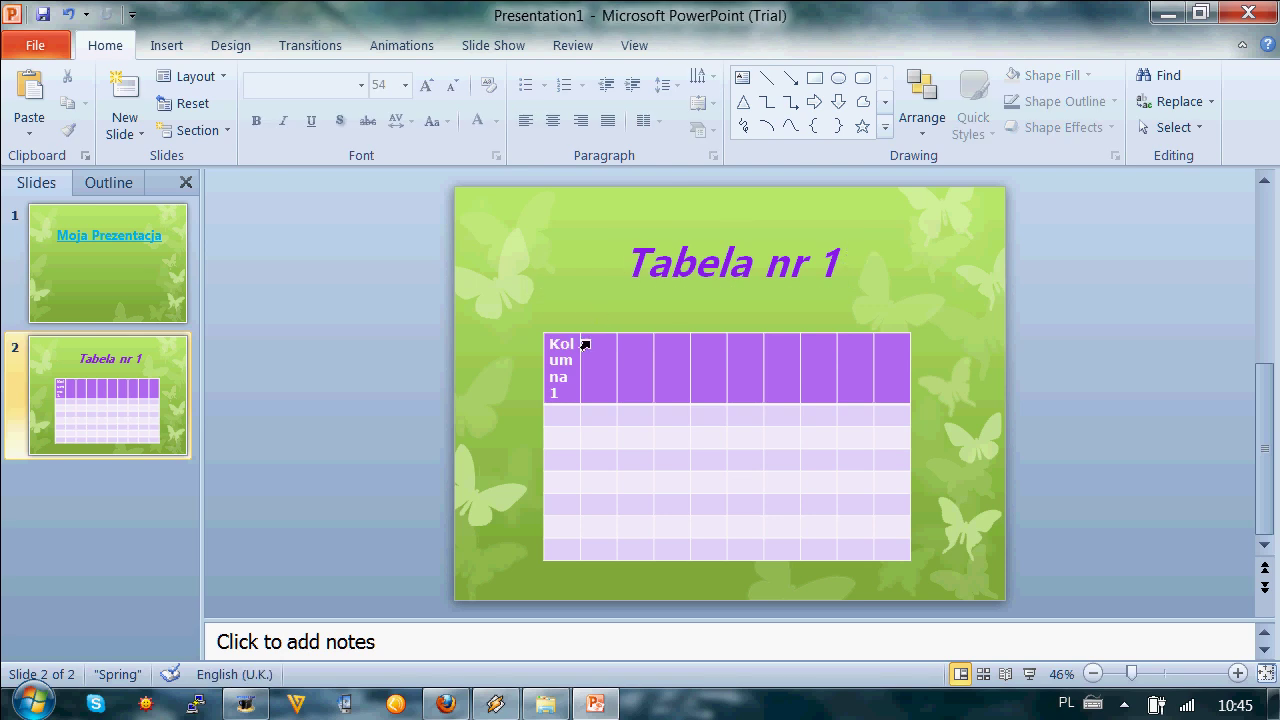
- Widen the first column and enlarge the table to fill the space below the title
drag(617, 344, 621, 344)
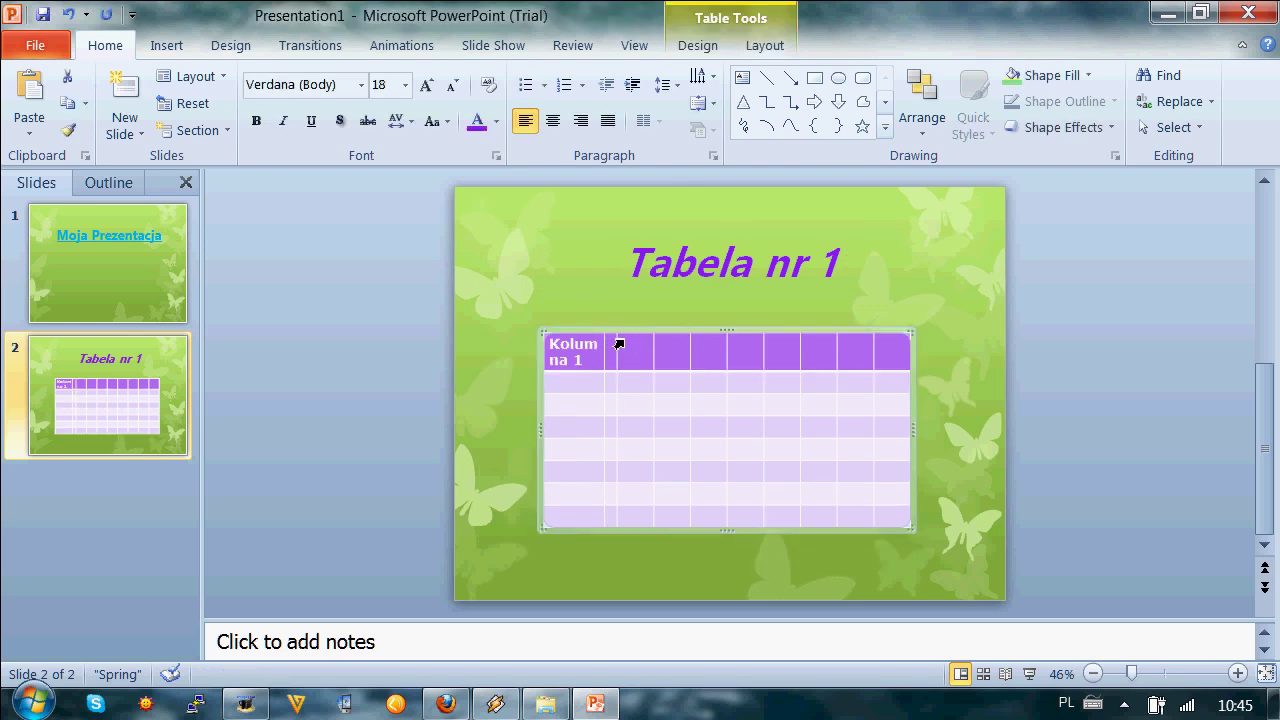
drag(636, 344, 637, 347)
drag(916, 340, 988, 310)
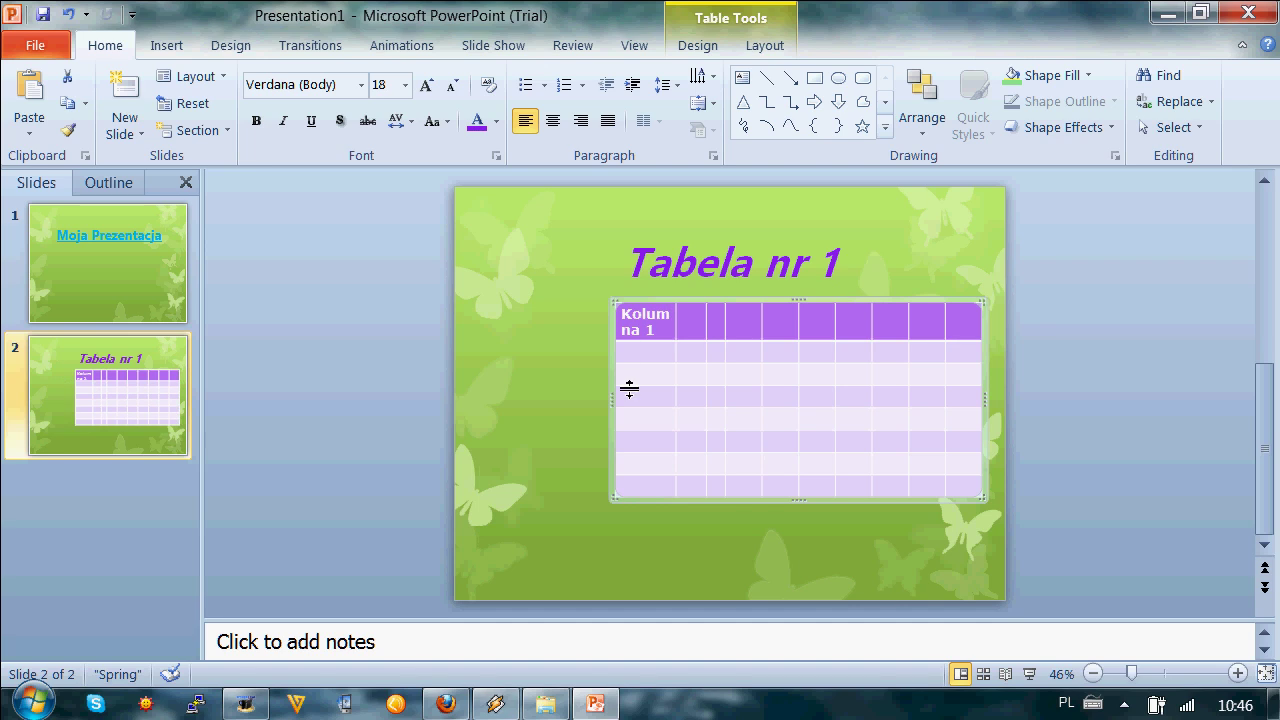
drag(616, 405, 497, 404)
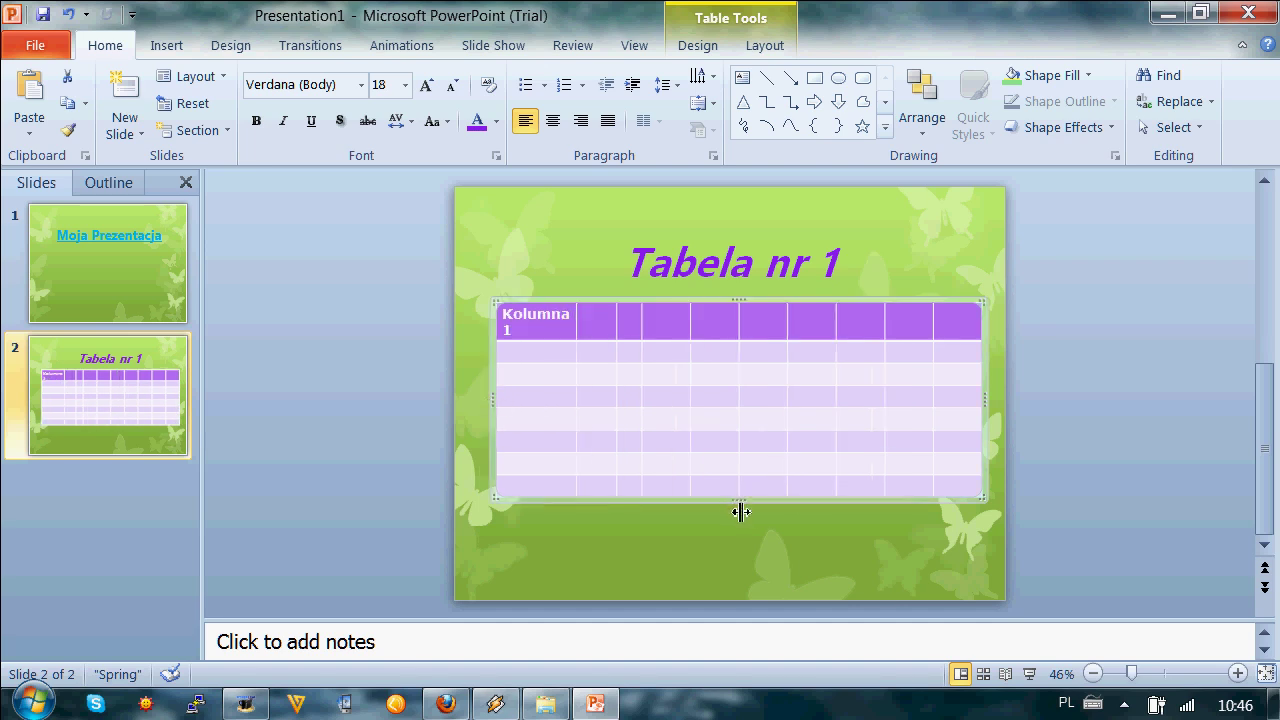
drag(741, 503, 738, 535)
drag(738, 581, 738, 580)
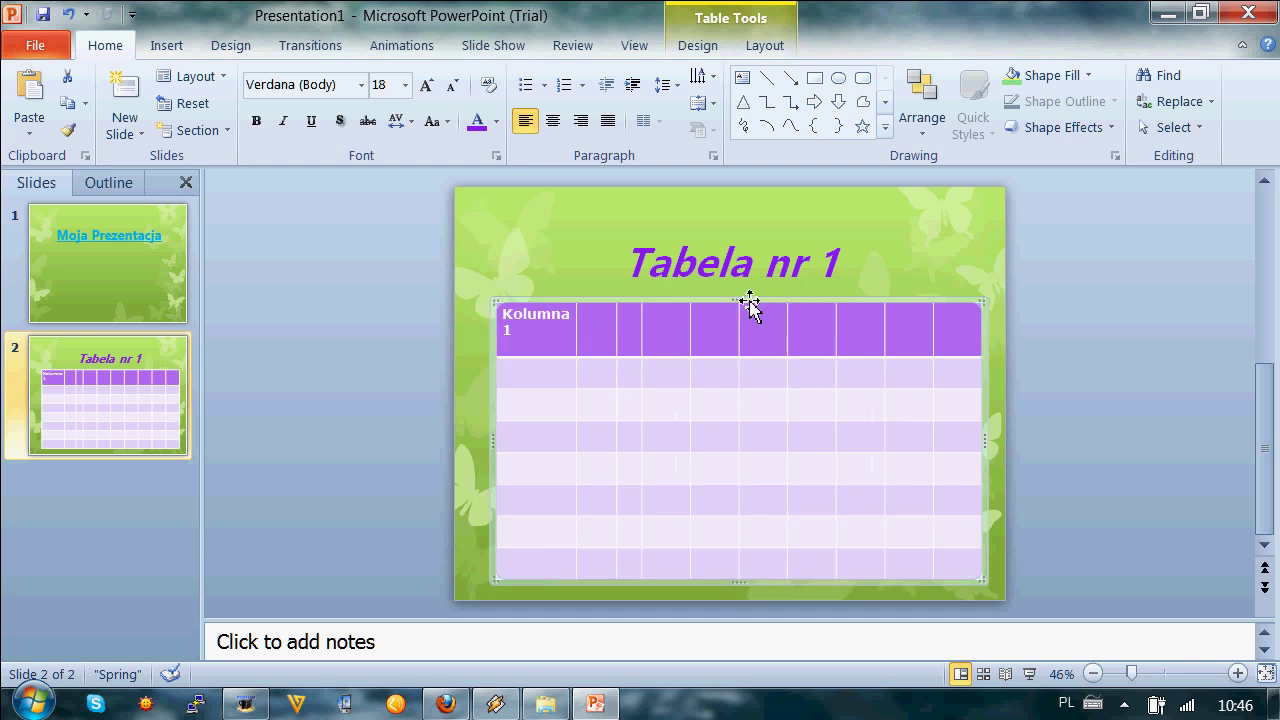
- Widen the first column so 'Kolumna 1' fits one line and make its text white
click(951, 316)
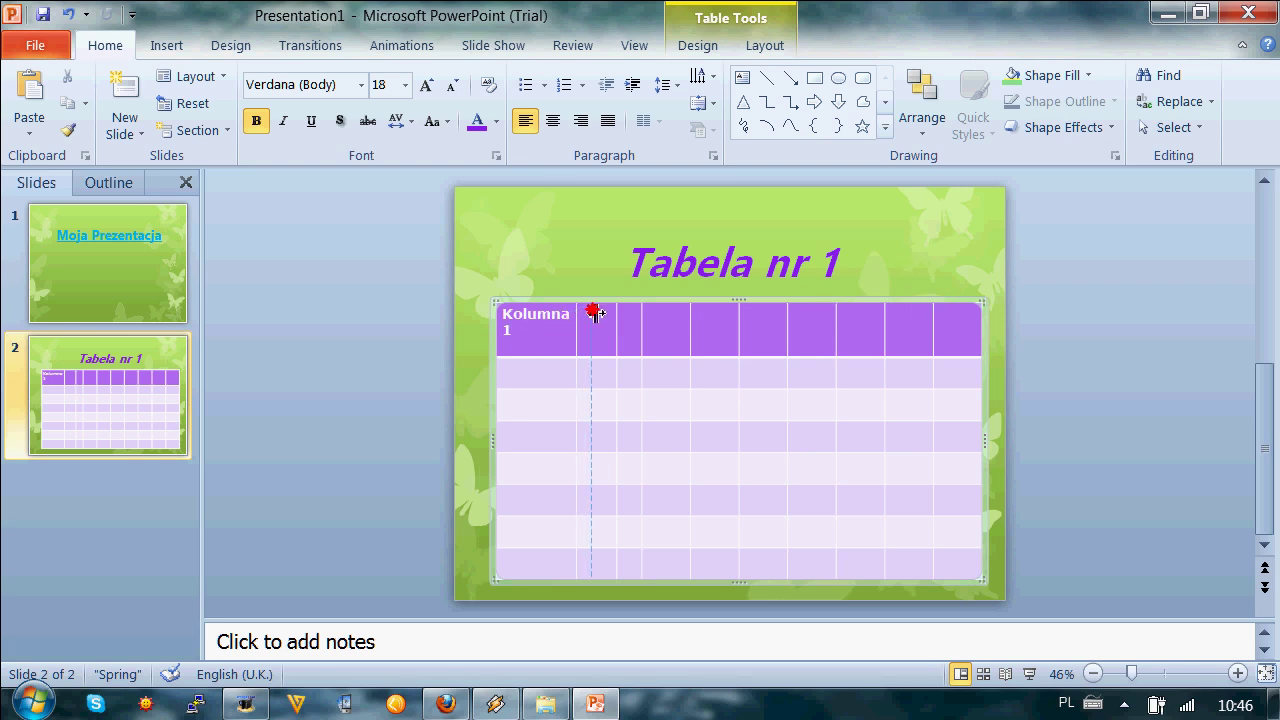
drag(594, 313, 500, 312)
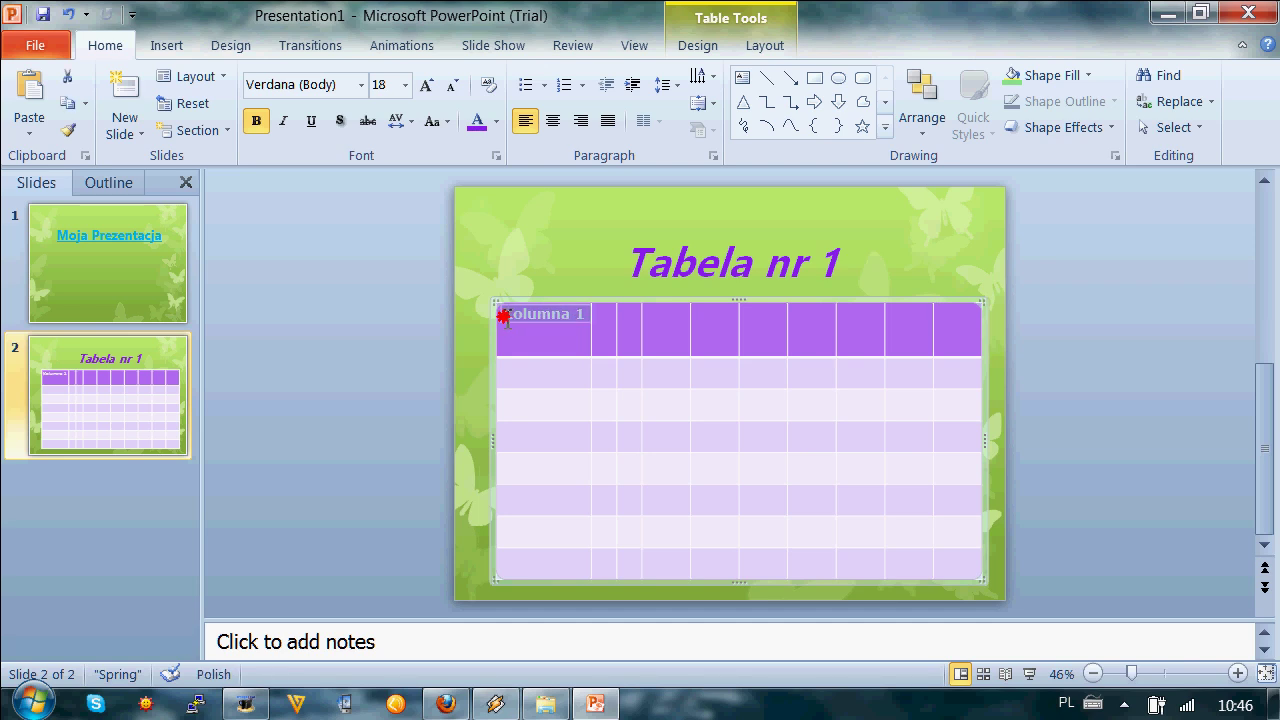
click(493, 121)
click(494, 294)
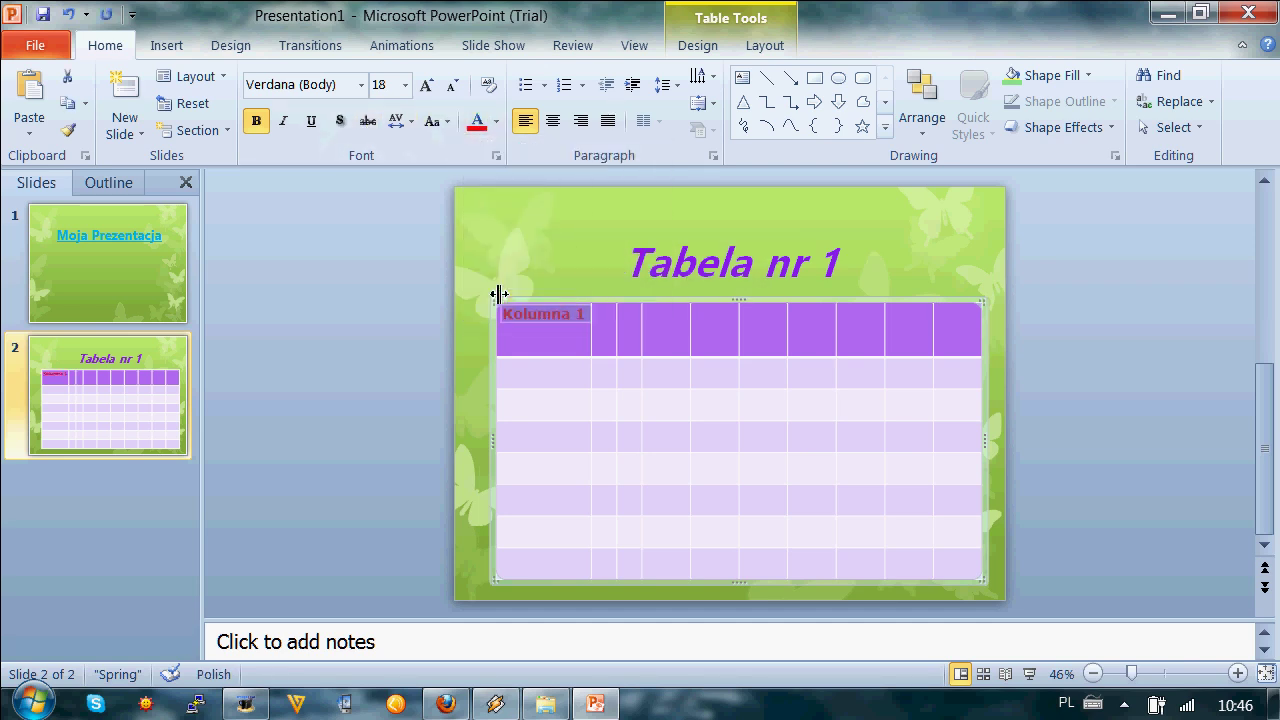
click(494, 121)
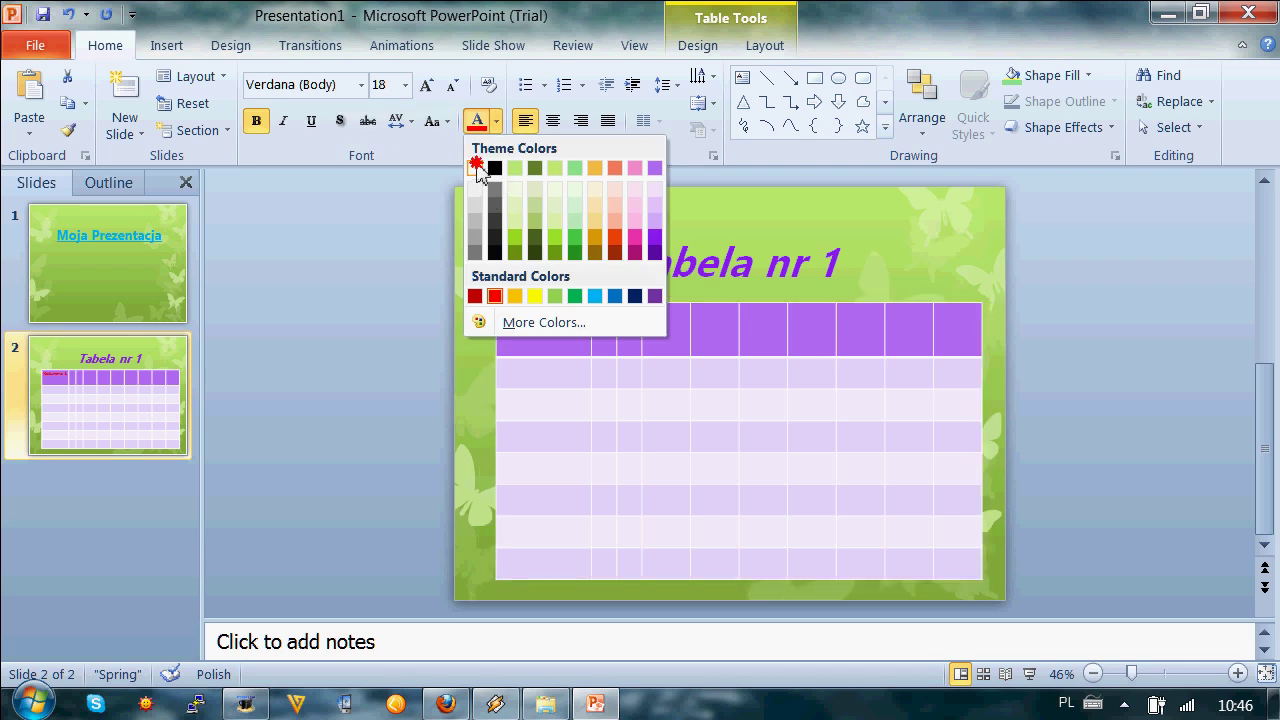
click(480, 166)
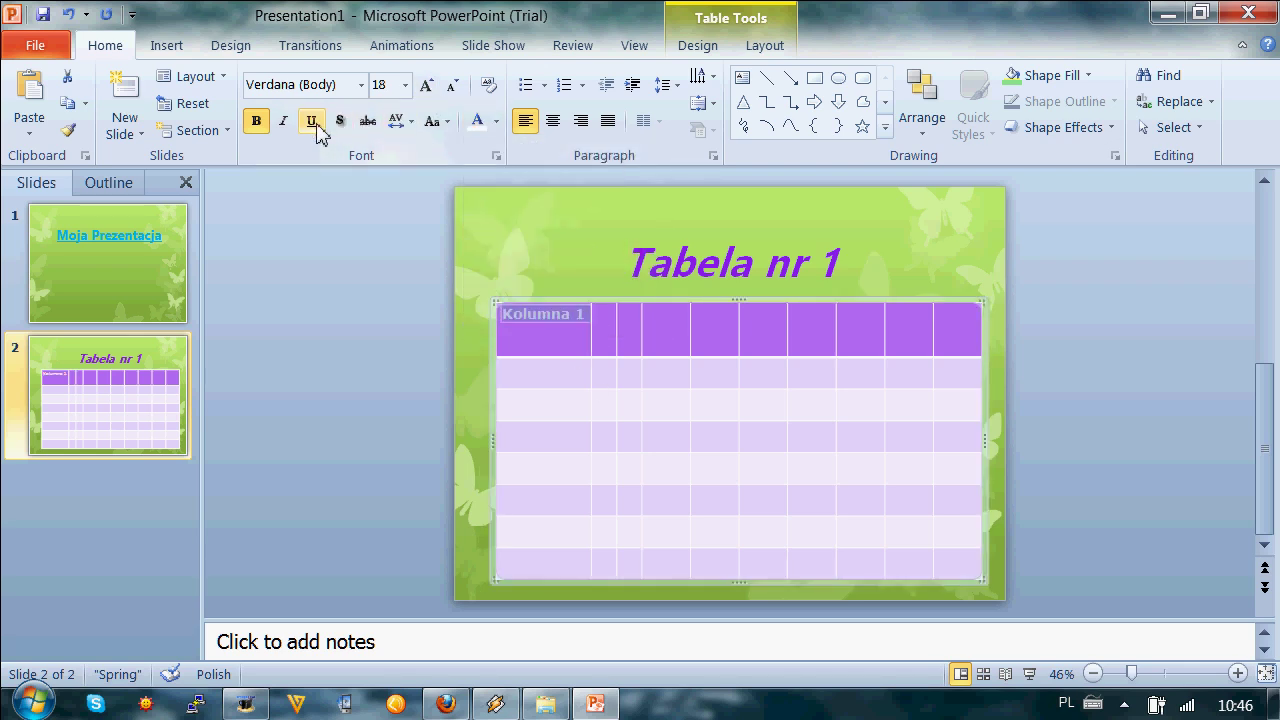
- Set the 'Kolumna 1' header text to Andalus at size 24
click(358, 85)
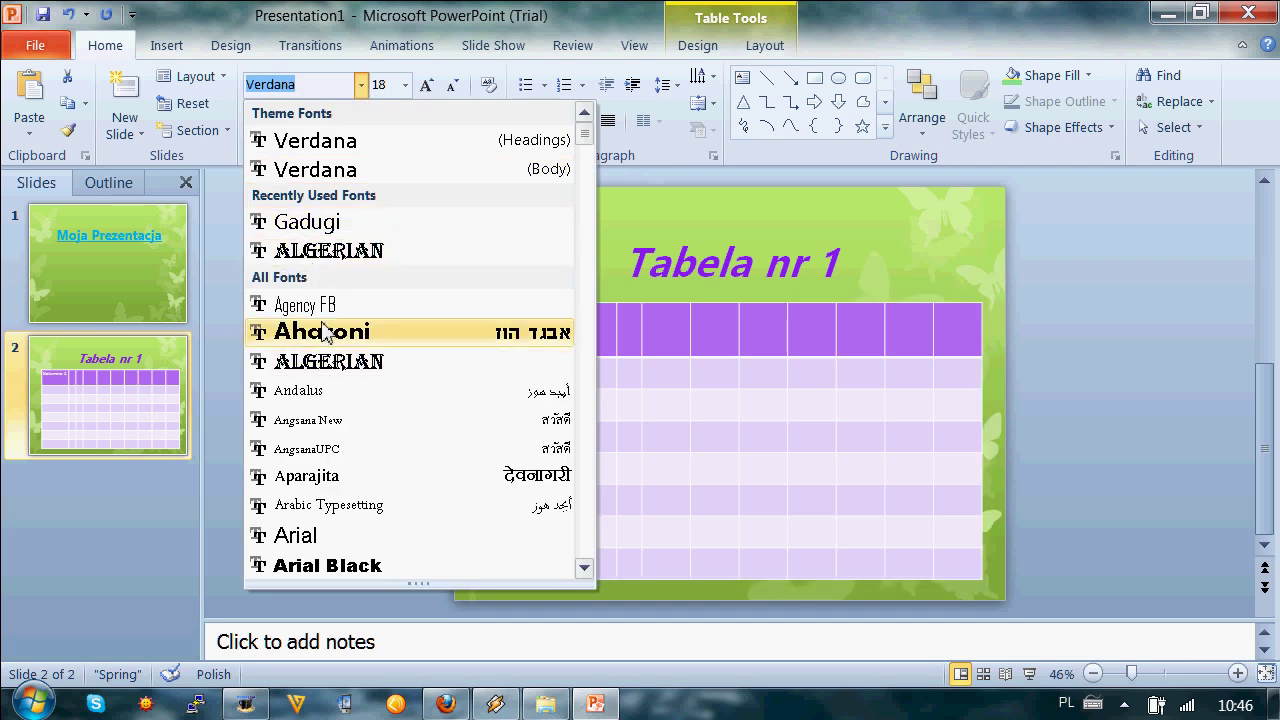
click(318, 392)
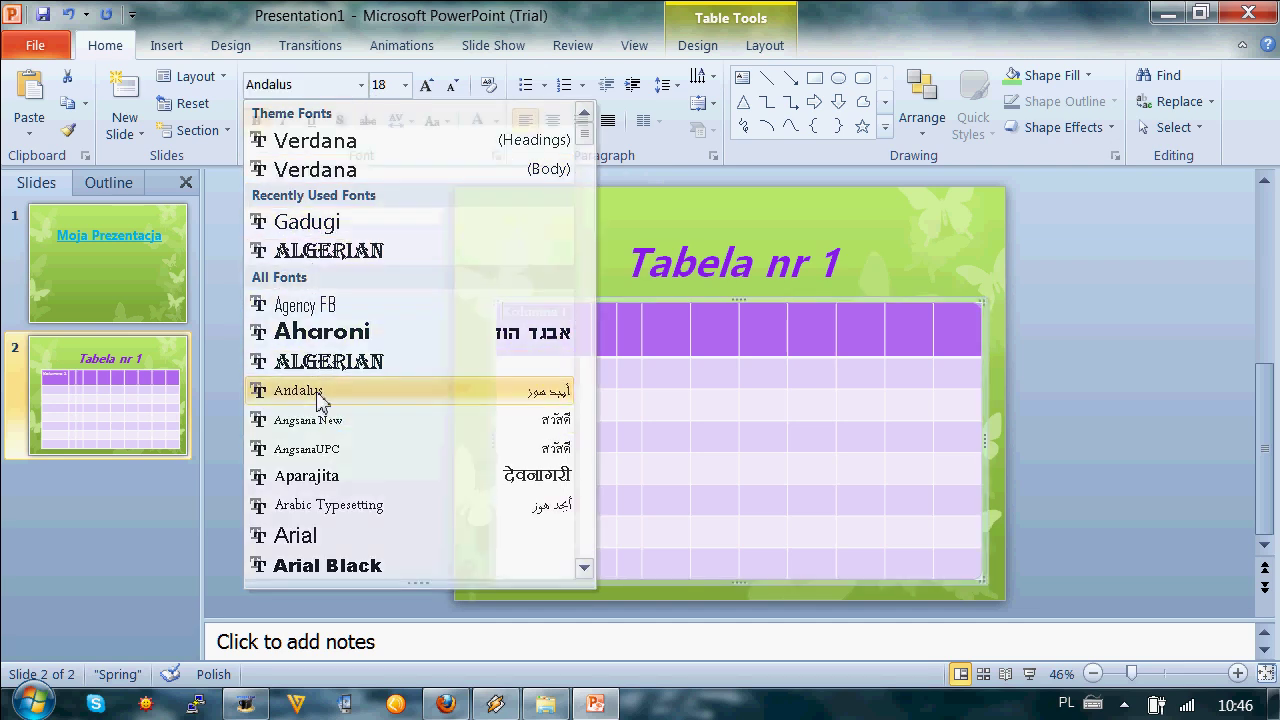
click(405, 85)
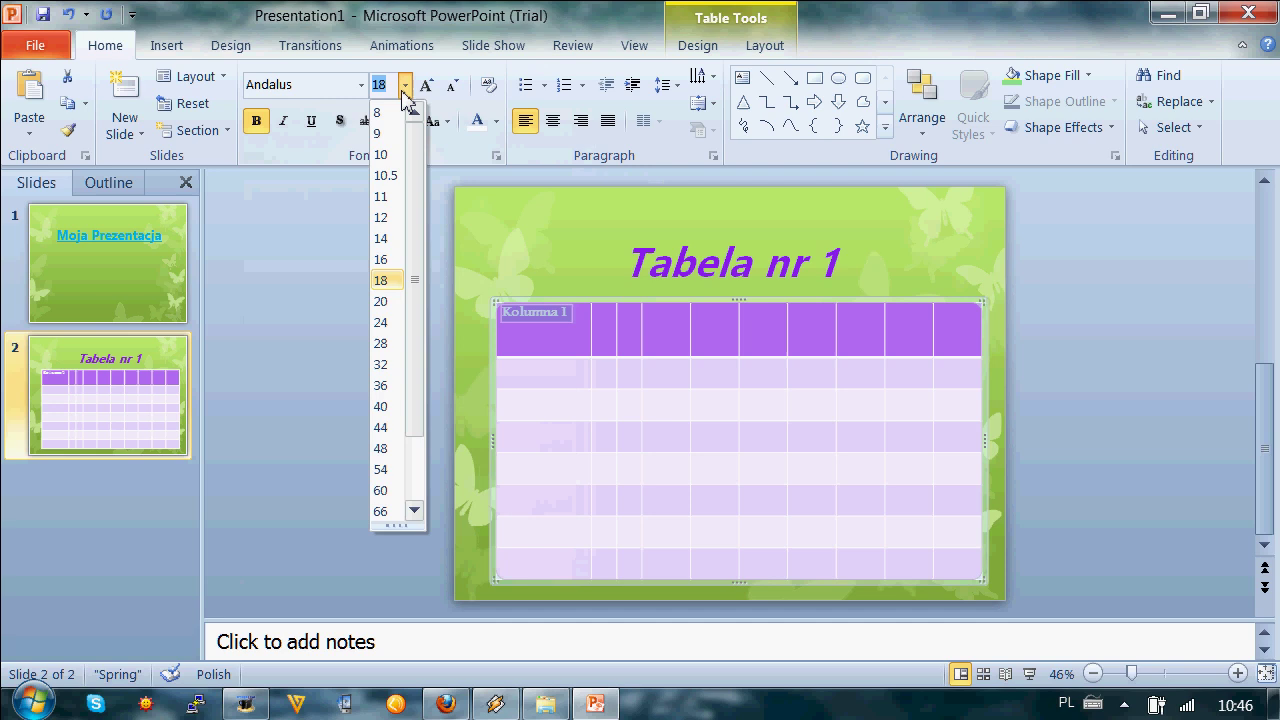
click(381, 317)
click(381, 317)
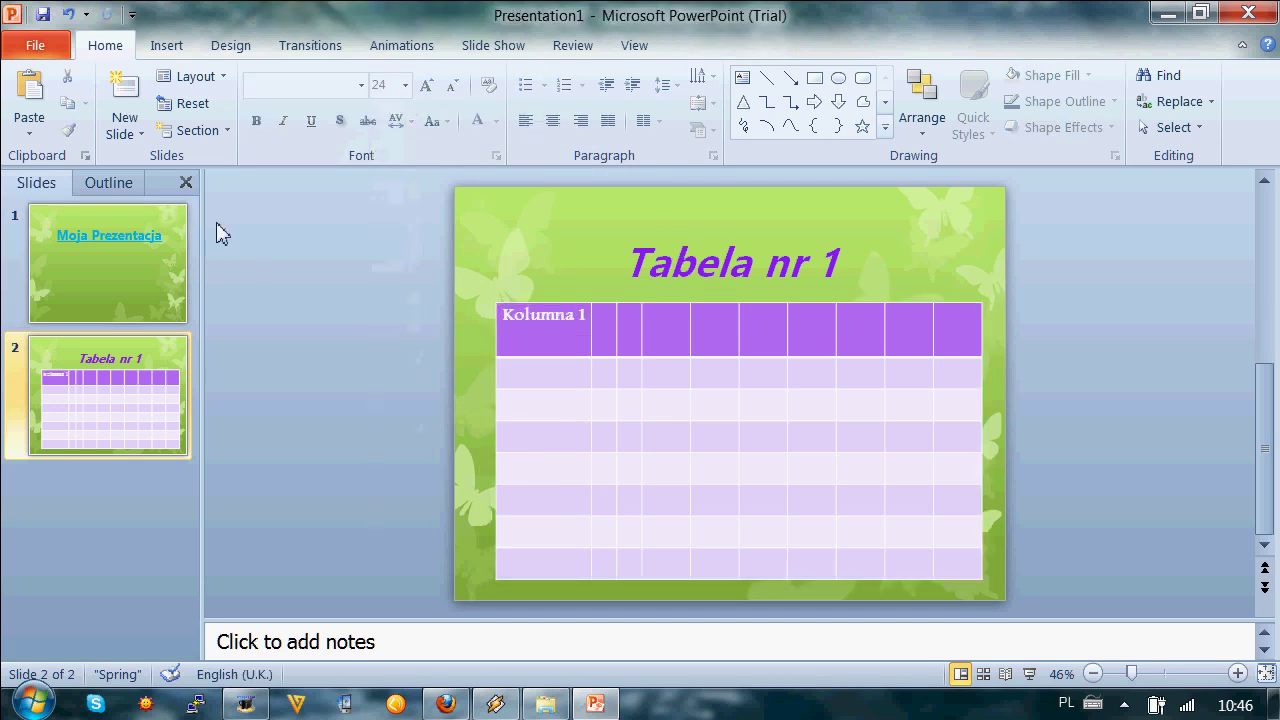
- Add a Two Content slide and give it the centred title 'Wykresy'
click(139, 130)
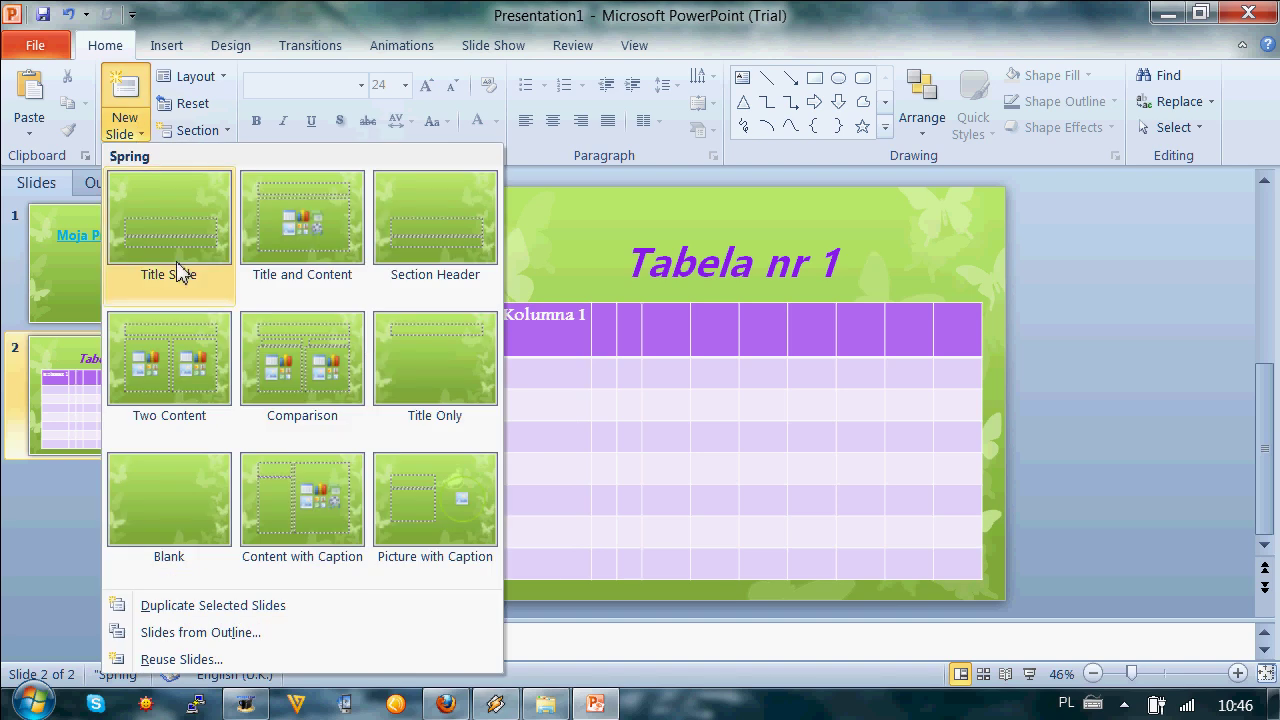
click(190, 360)
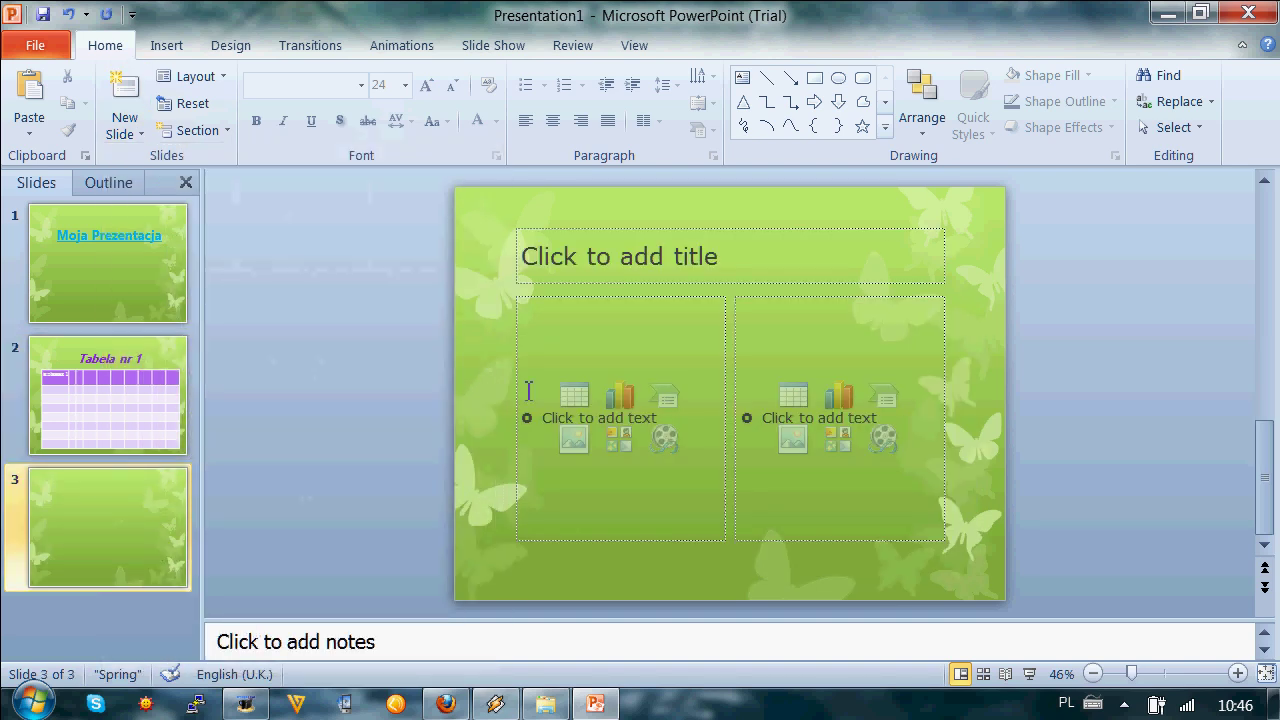
click(623, 260)
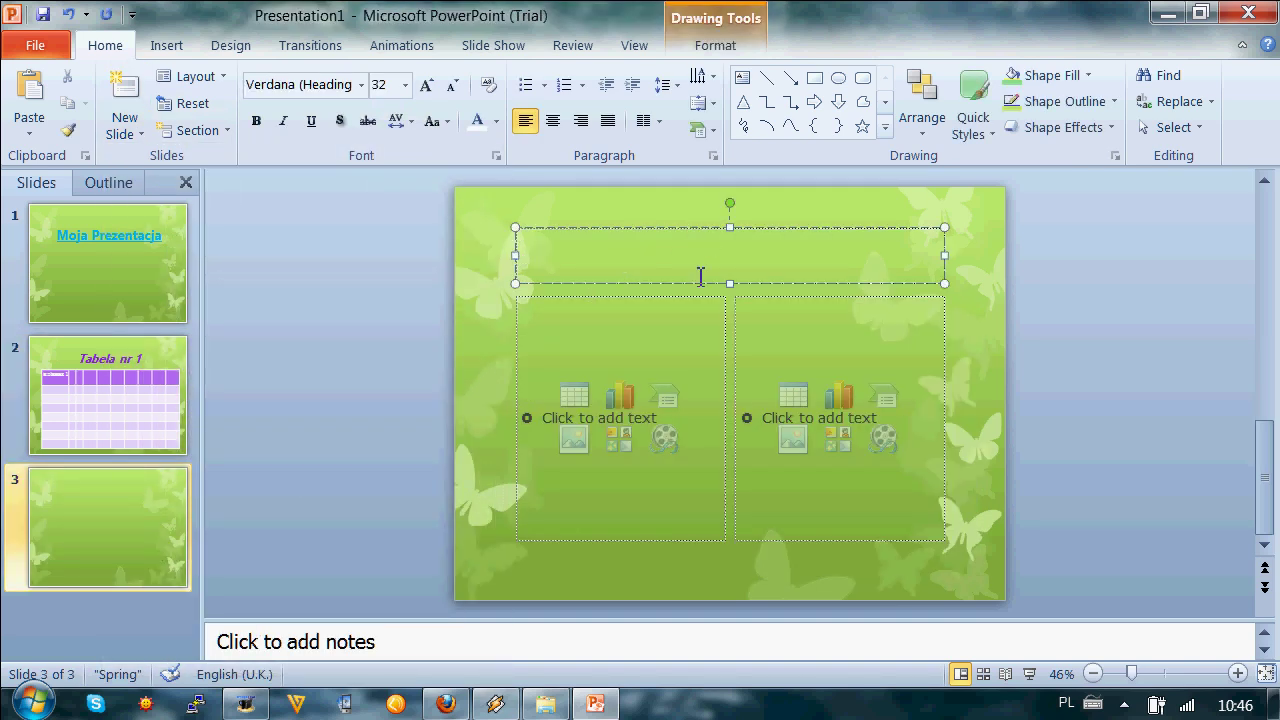
text(Wykresy)
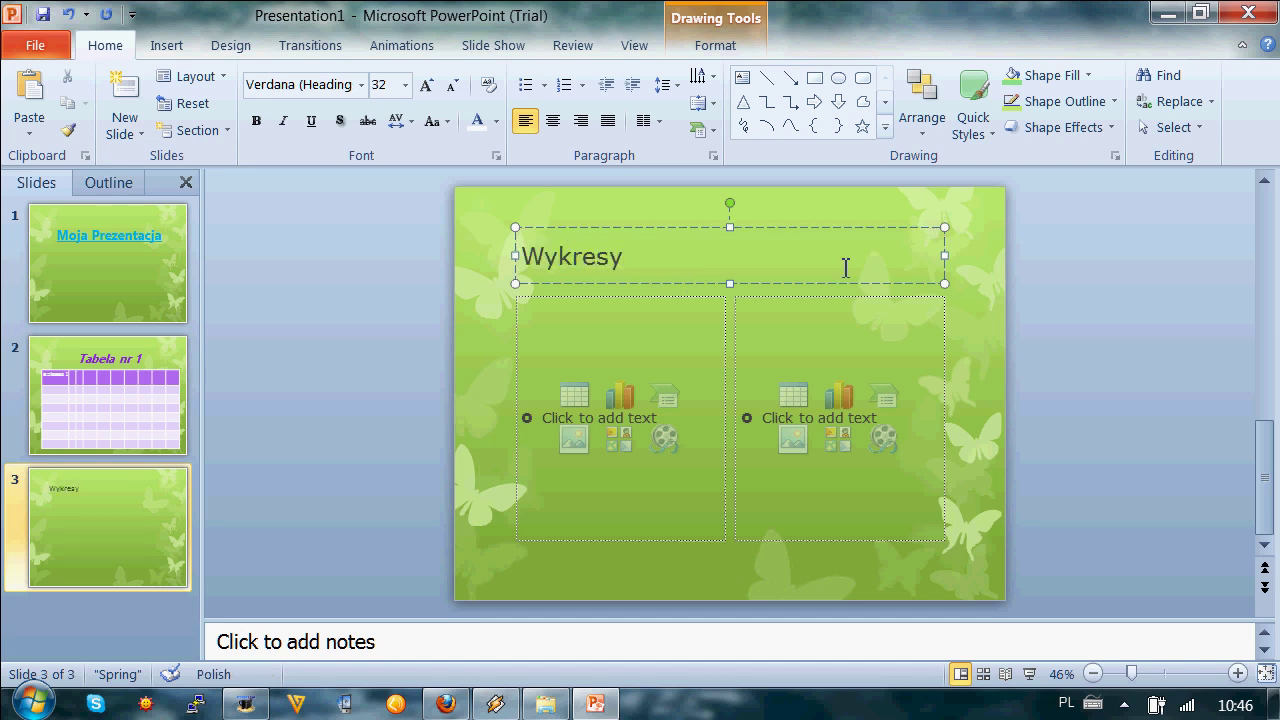
key(ctrl+e)
- Format 'Wykresy' as orange, bold, 44-point OCR A Extended
drag(796, 265, 657, 254)
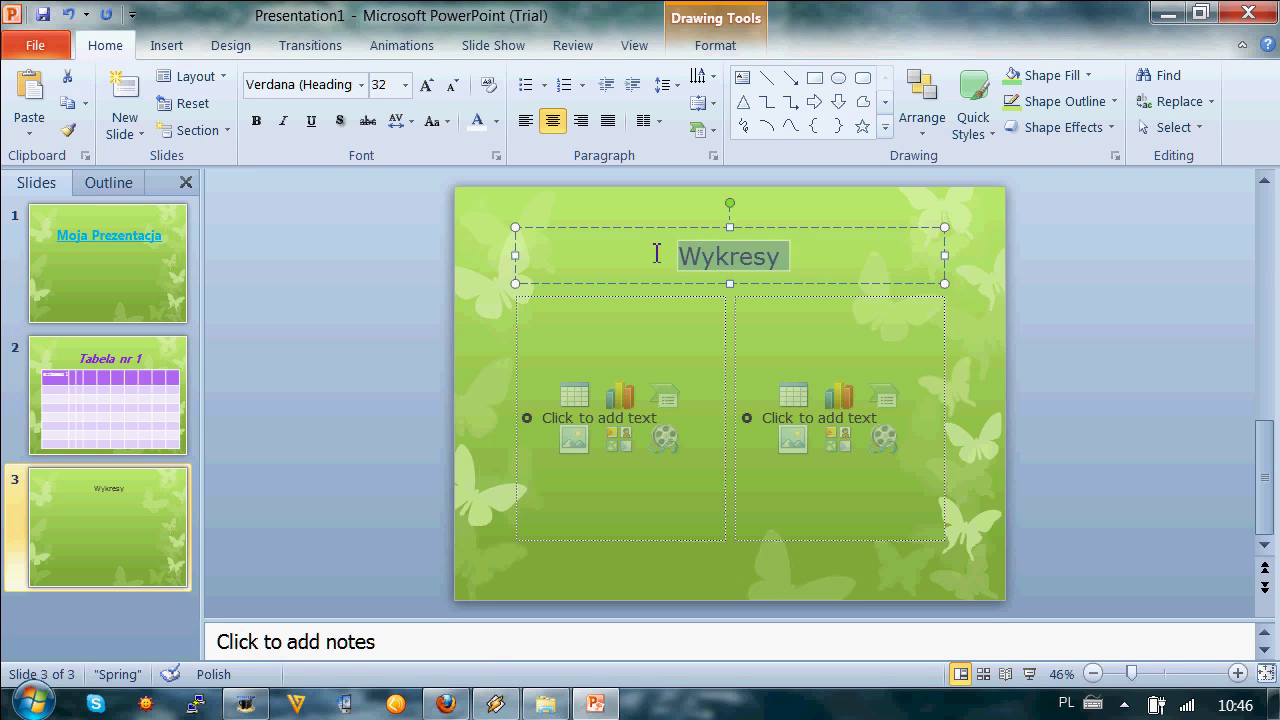
click(496, 121)
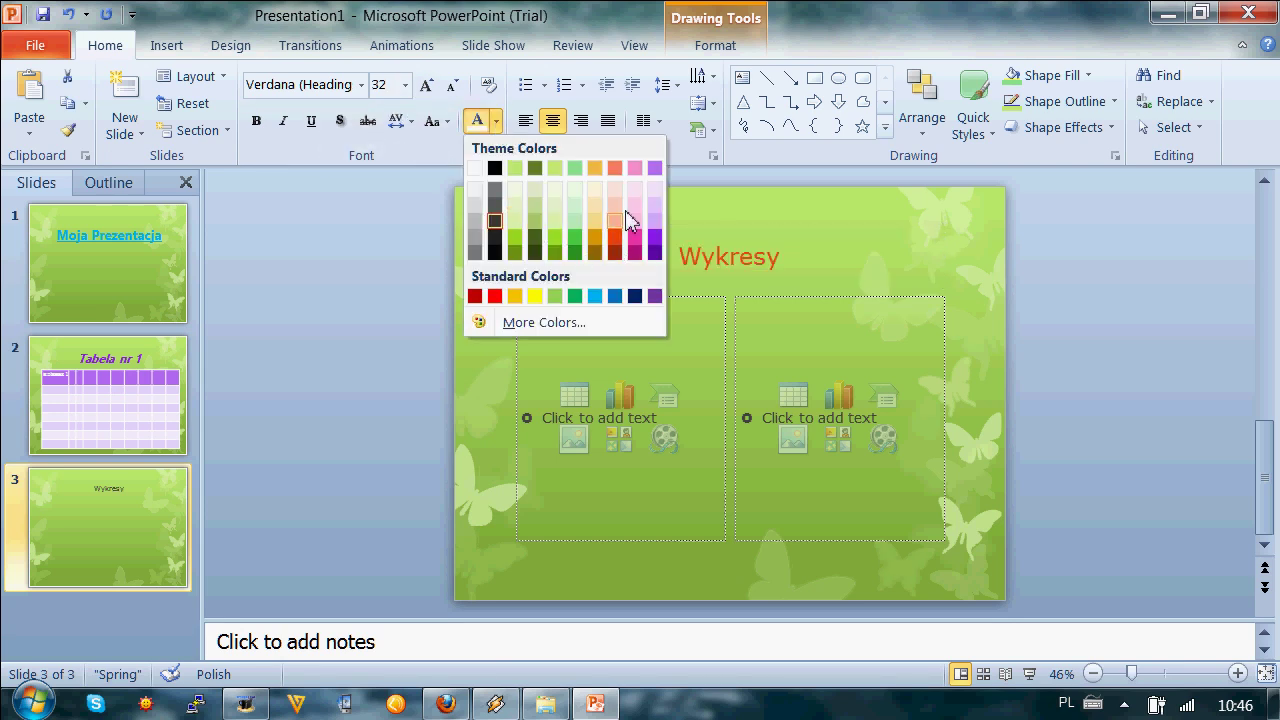
click(595, 185)
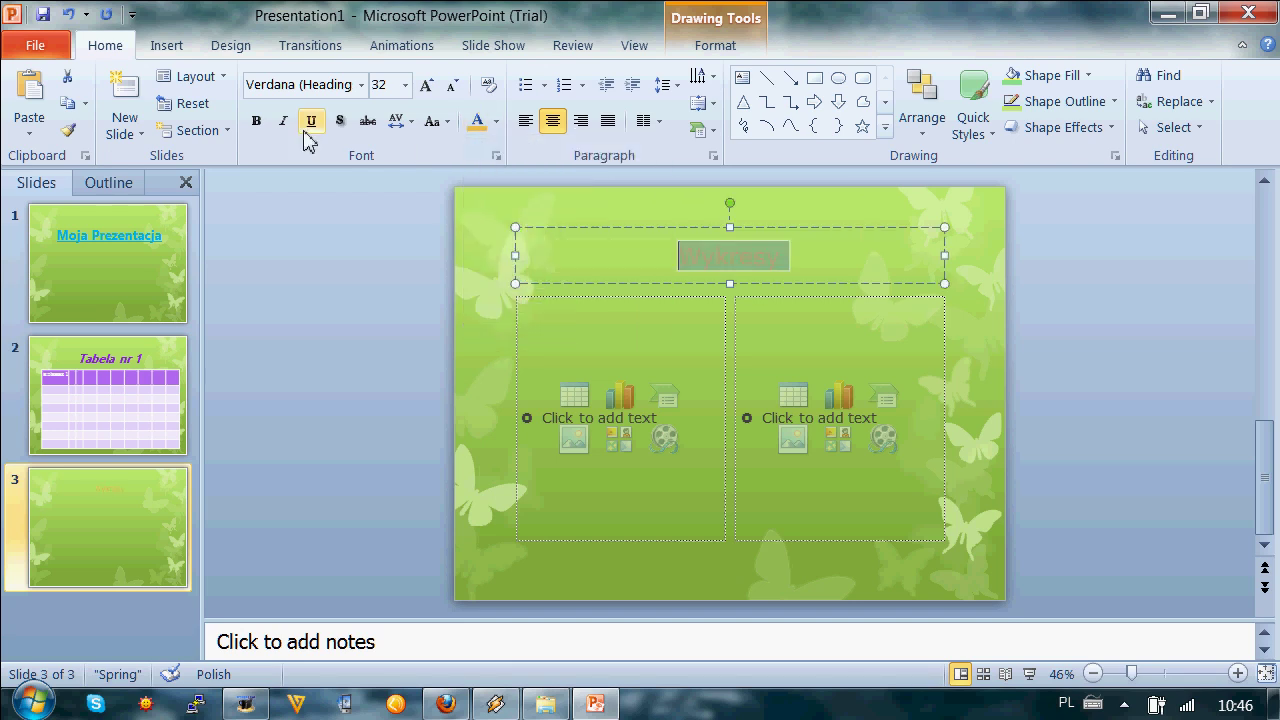
click(258, 121)
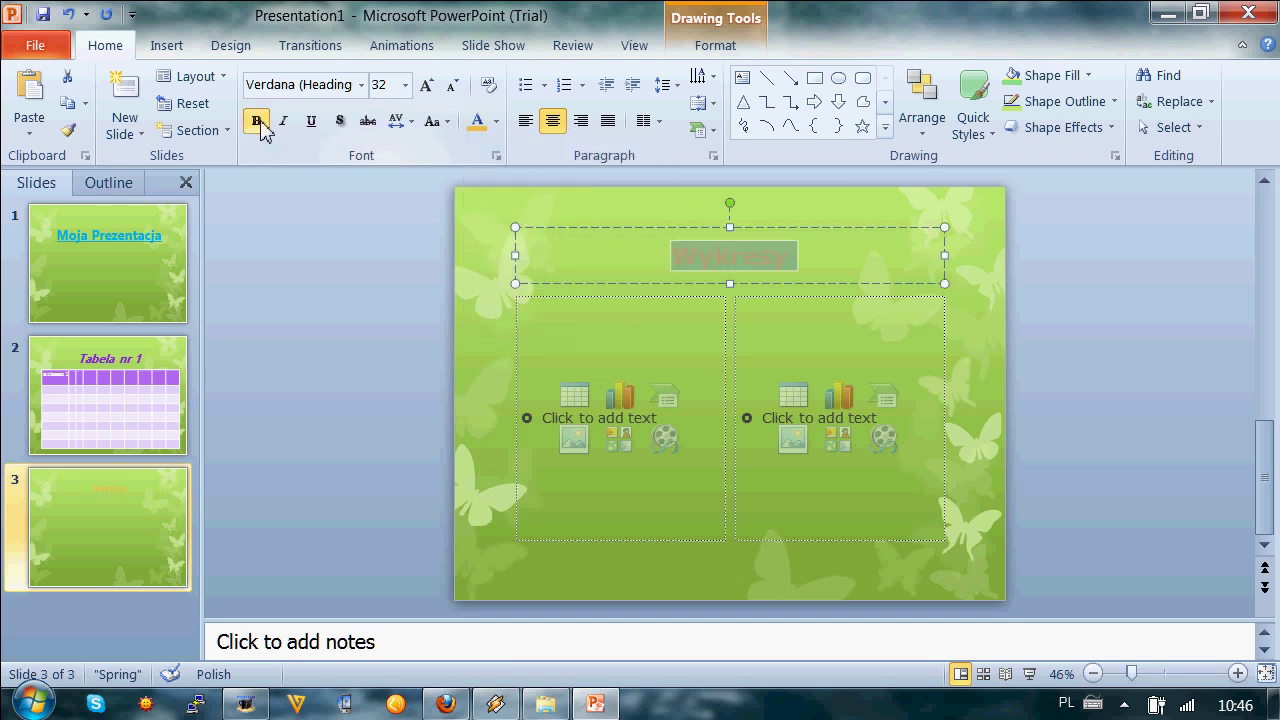
click(404, 85)
click(385, 427)
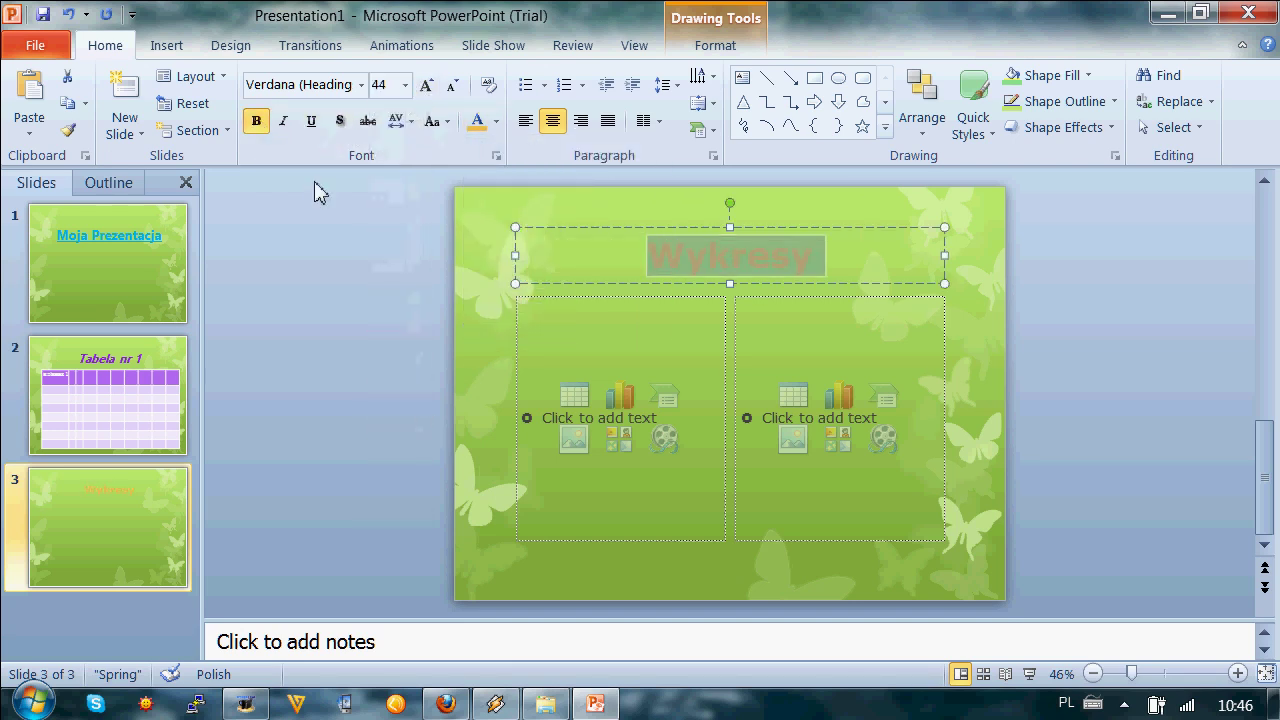
click(362, 88)
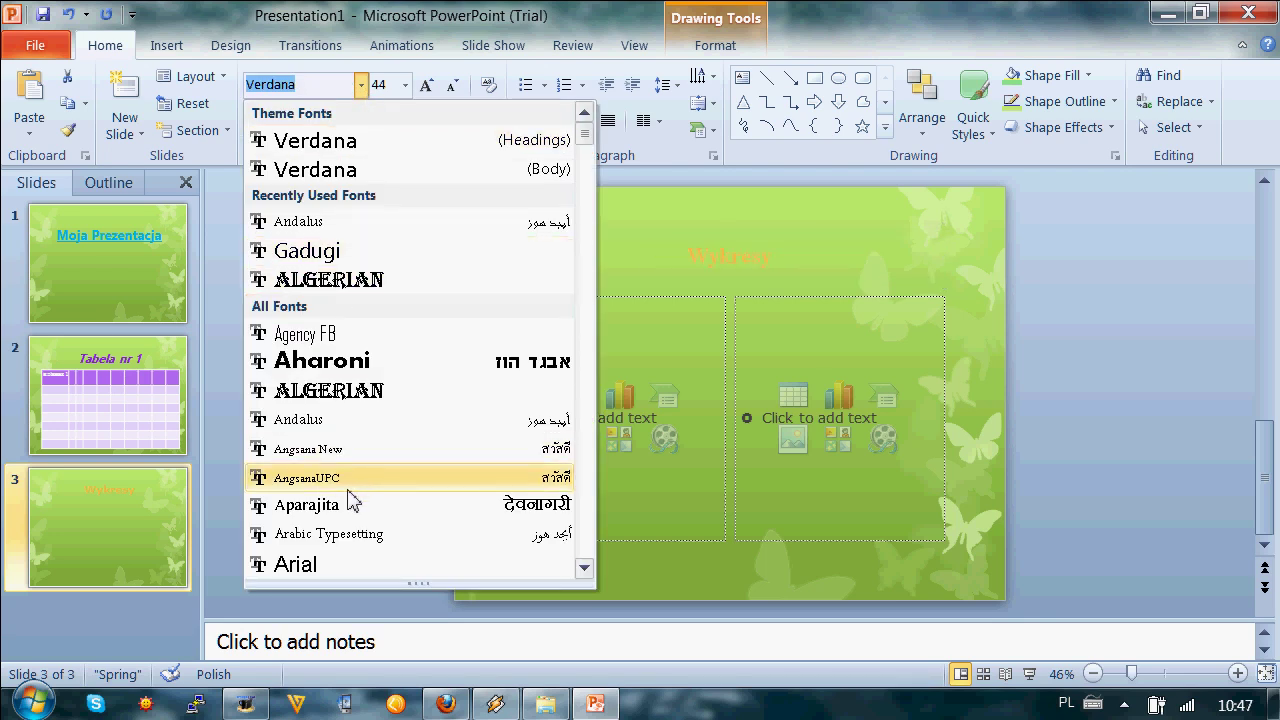
drag(586, 135, 581, 438)
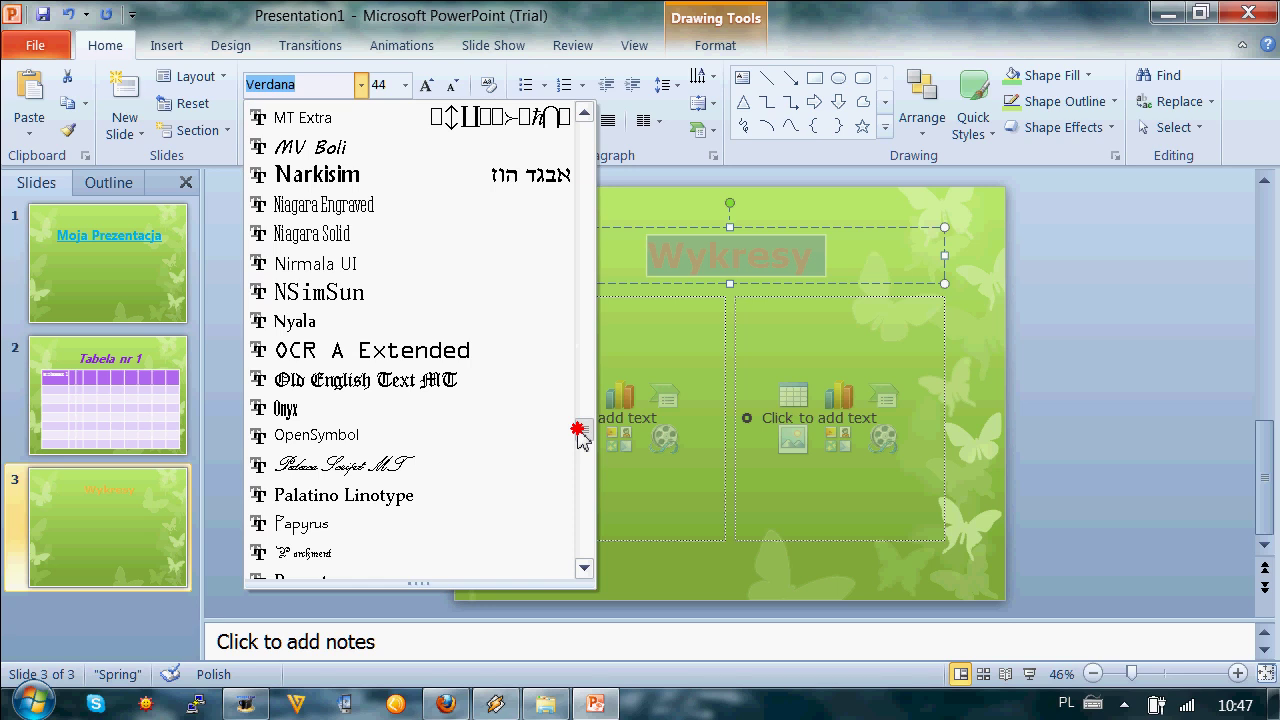
click(391, 351)
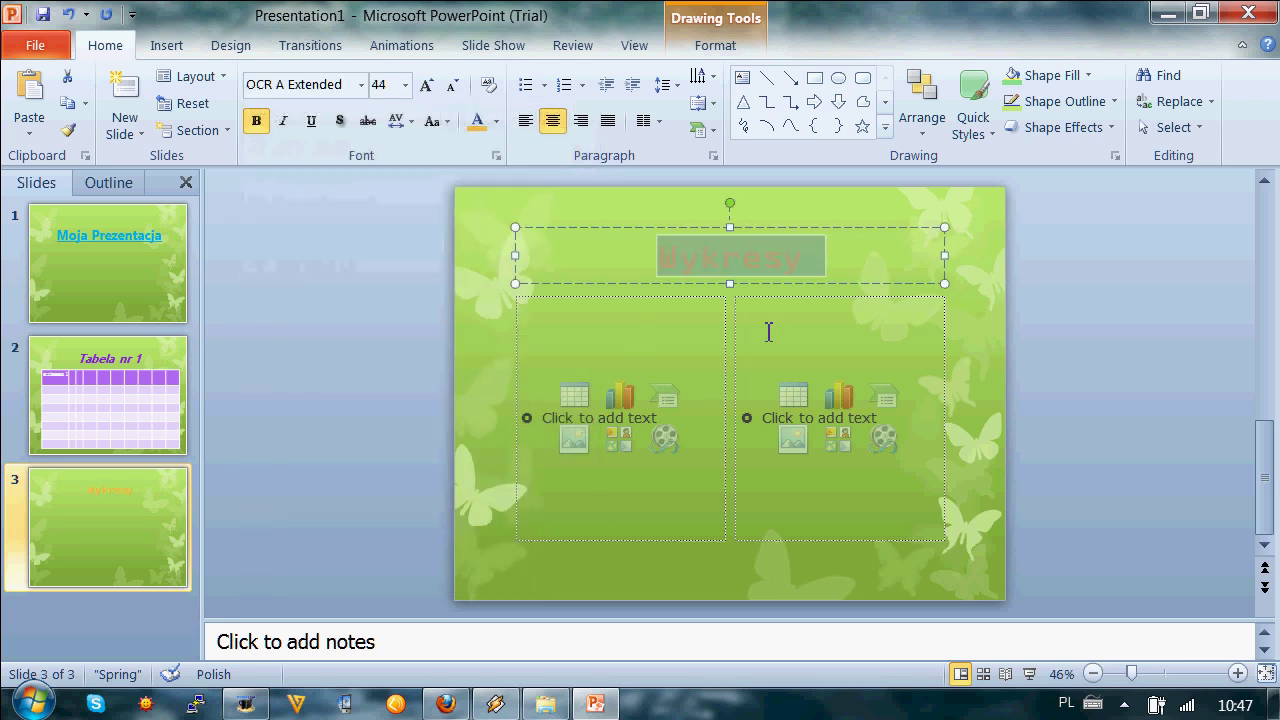
click(950, 290)
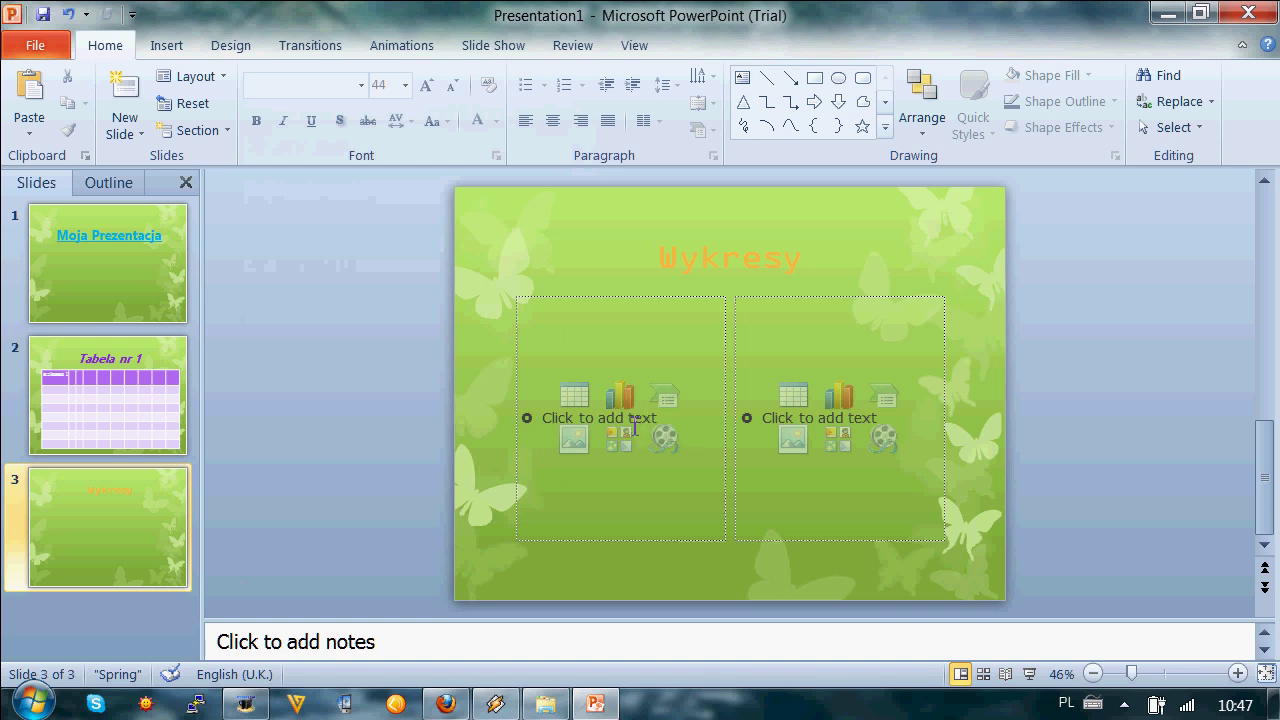
- Insert a 3-D pie chart of Sales in the left placeholder of the Wykresy slide
click(620, 400)
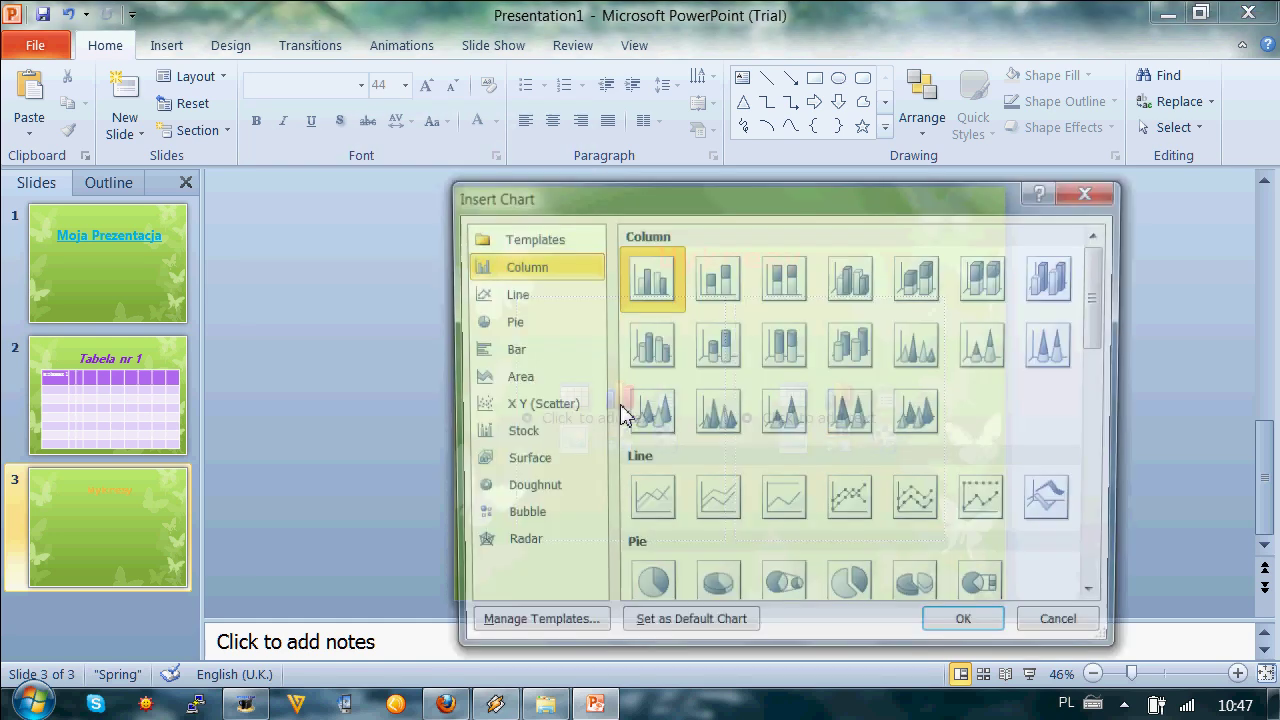
click(690, 590)
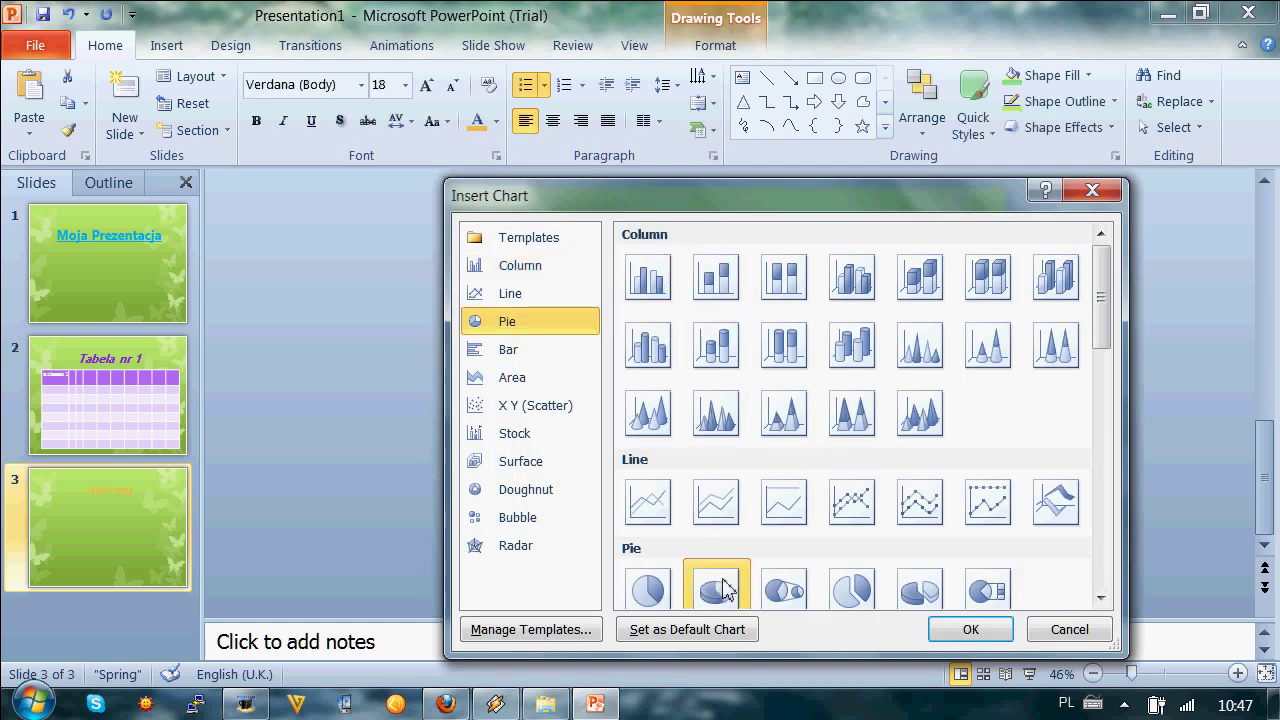
click(966, 628)
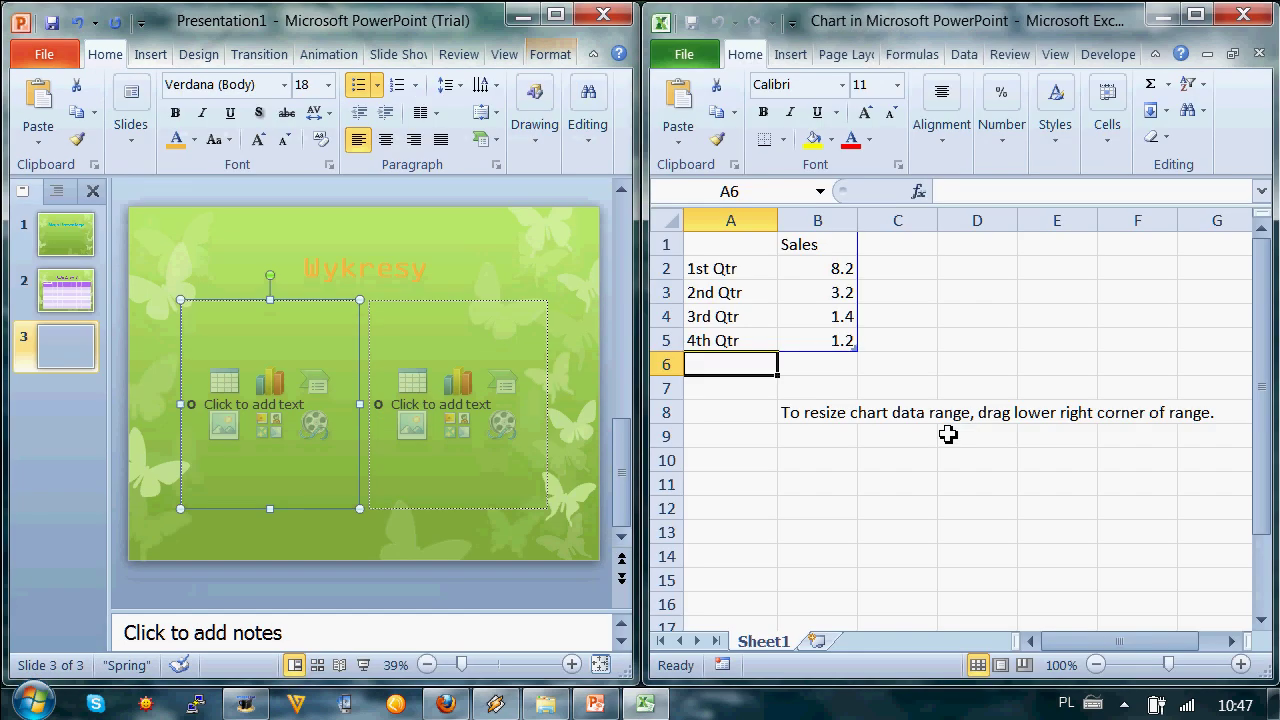
click(1246, 14)
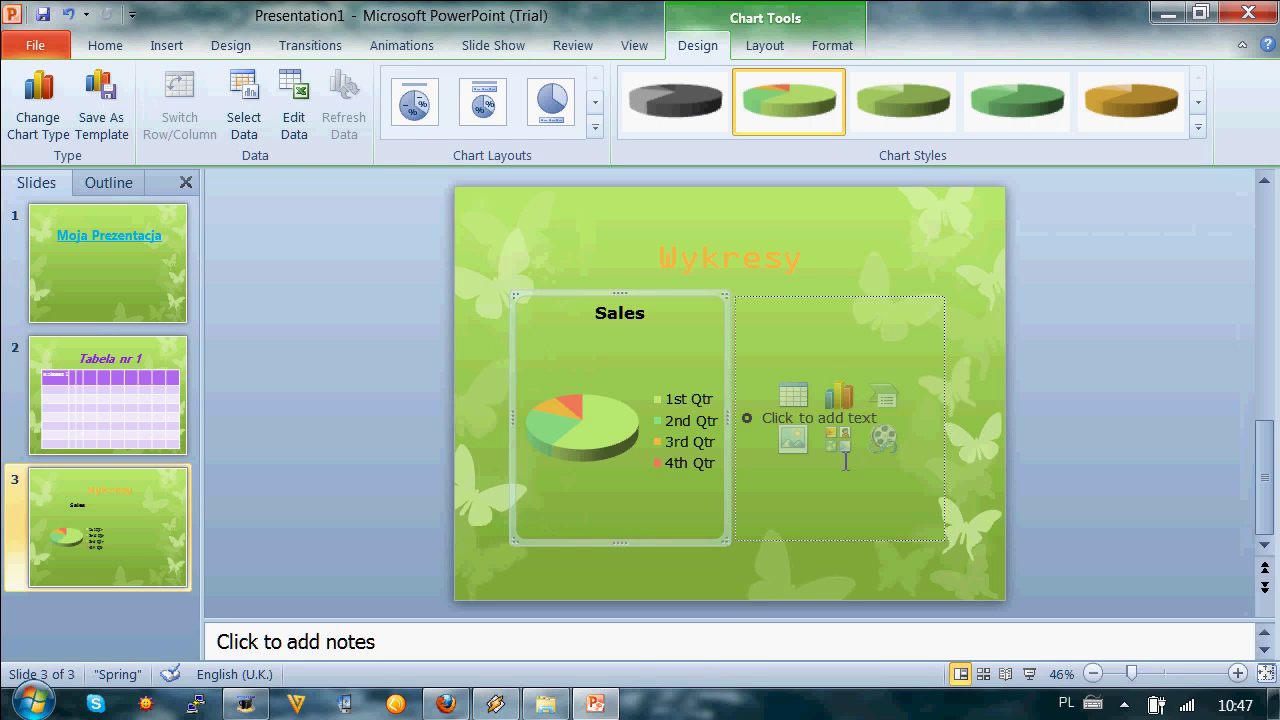
- Insert a clustered column chart with three series in the right placeholder
click(840, 400)
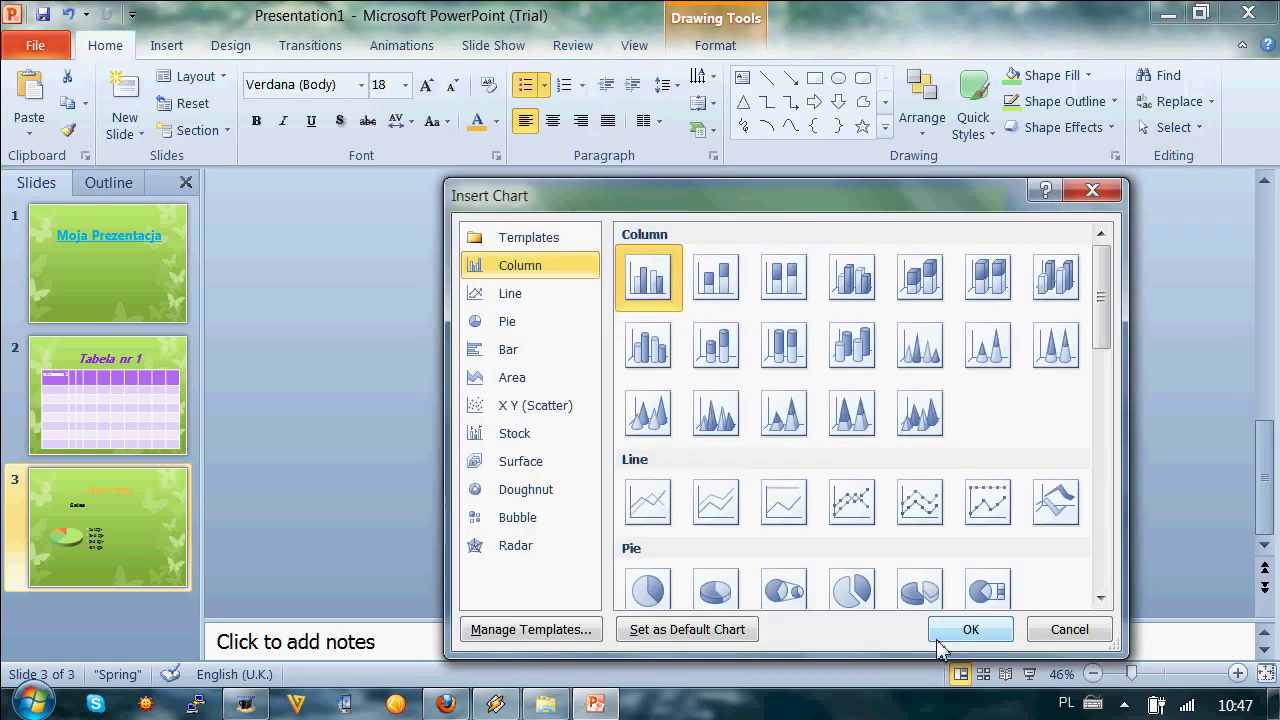
click(962, 631)
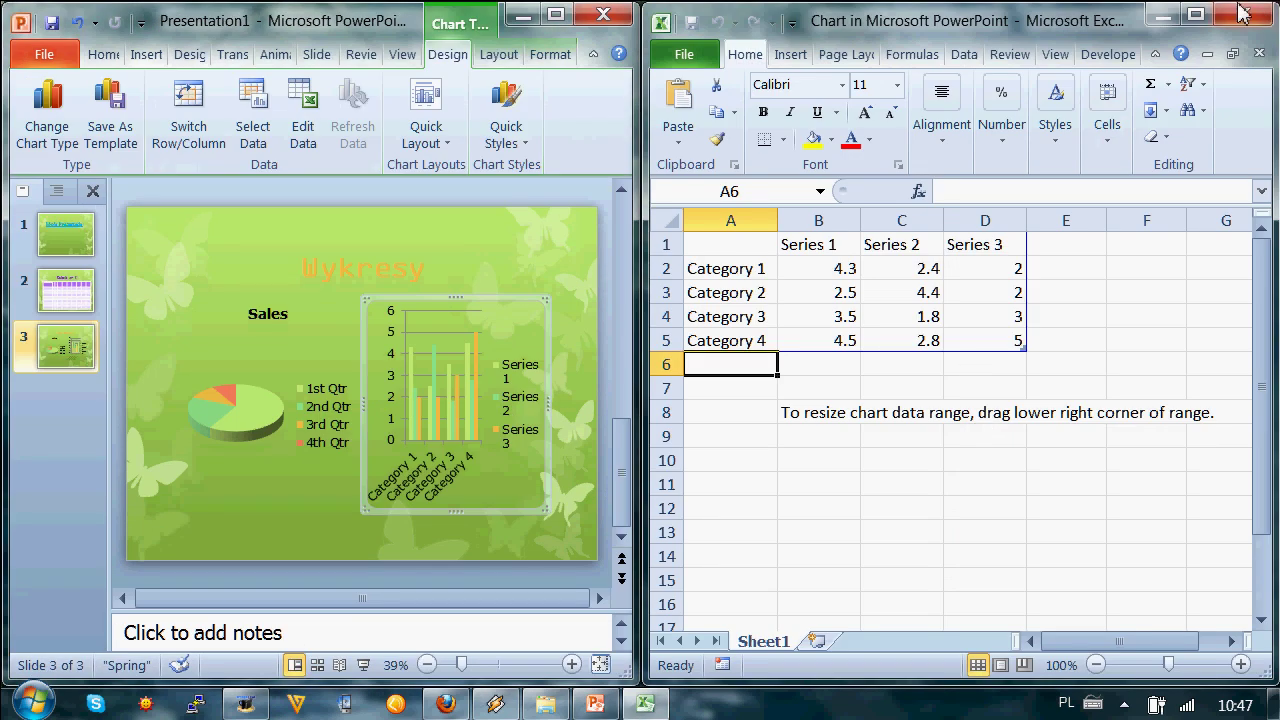
click(1243, 14)
click(618, 515)
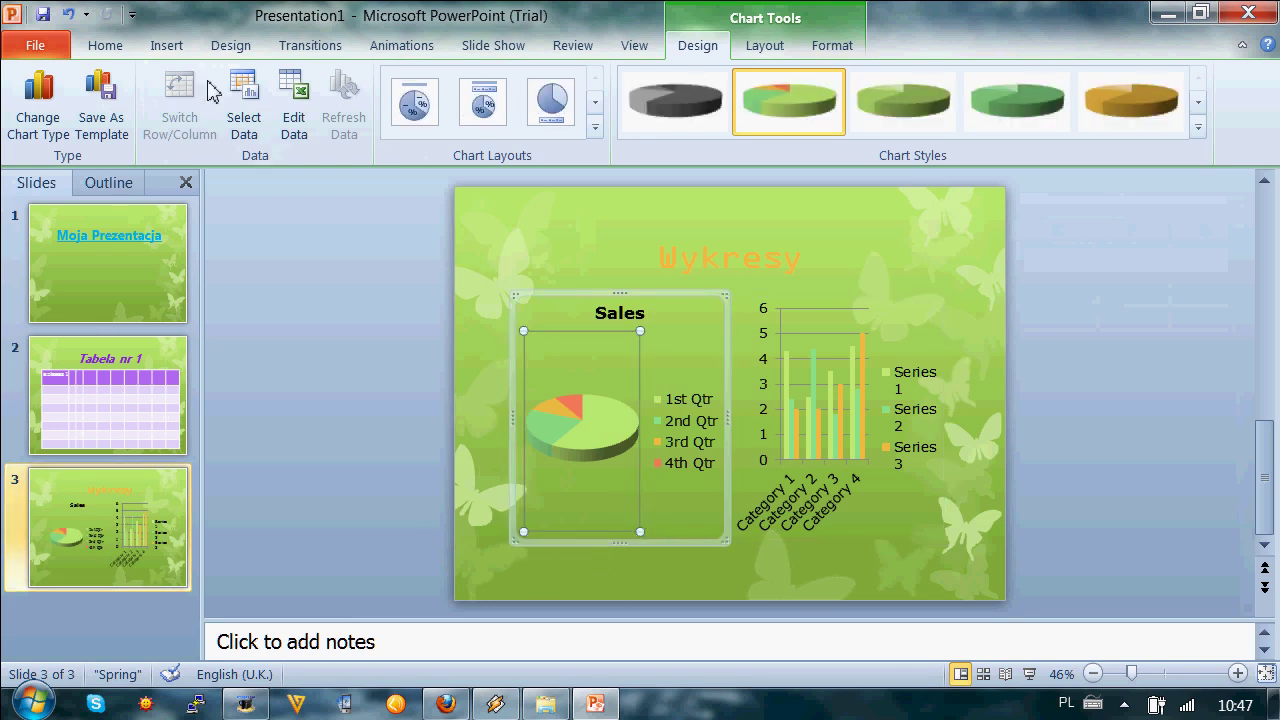
- Add a new Title Only slide as slide 4
click(168, 46)
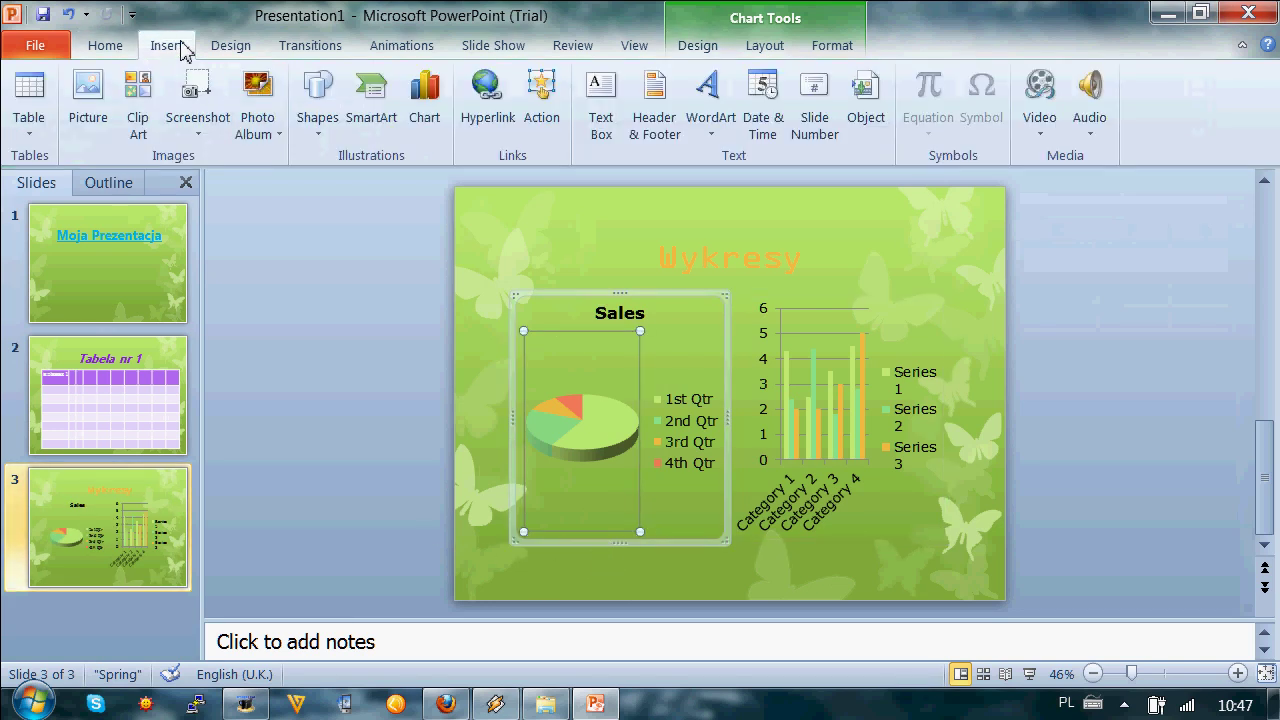
click(106, 45)
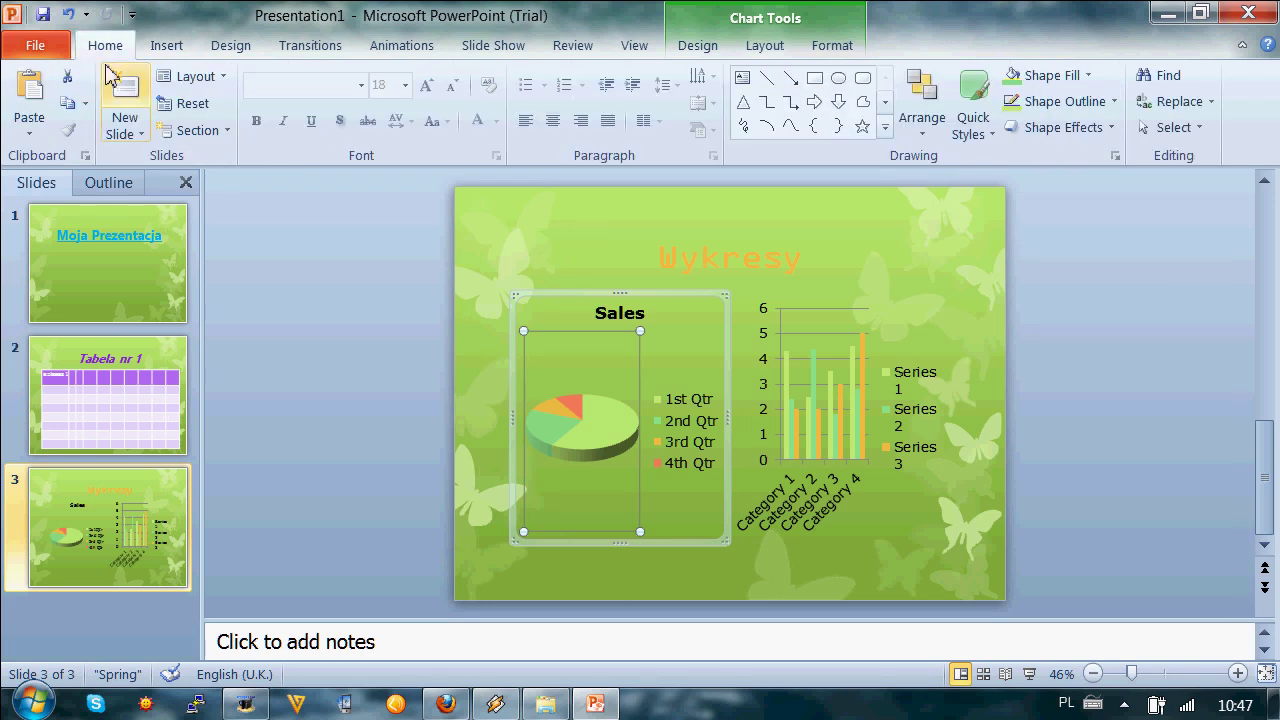
click(130, 133)
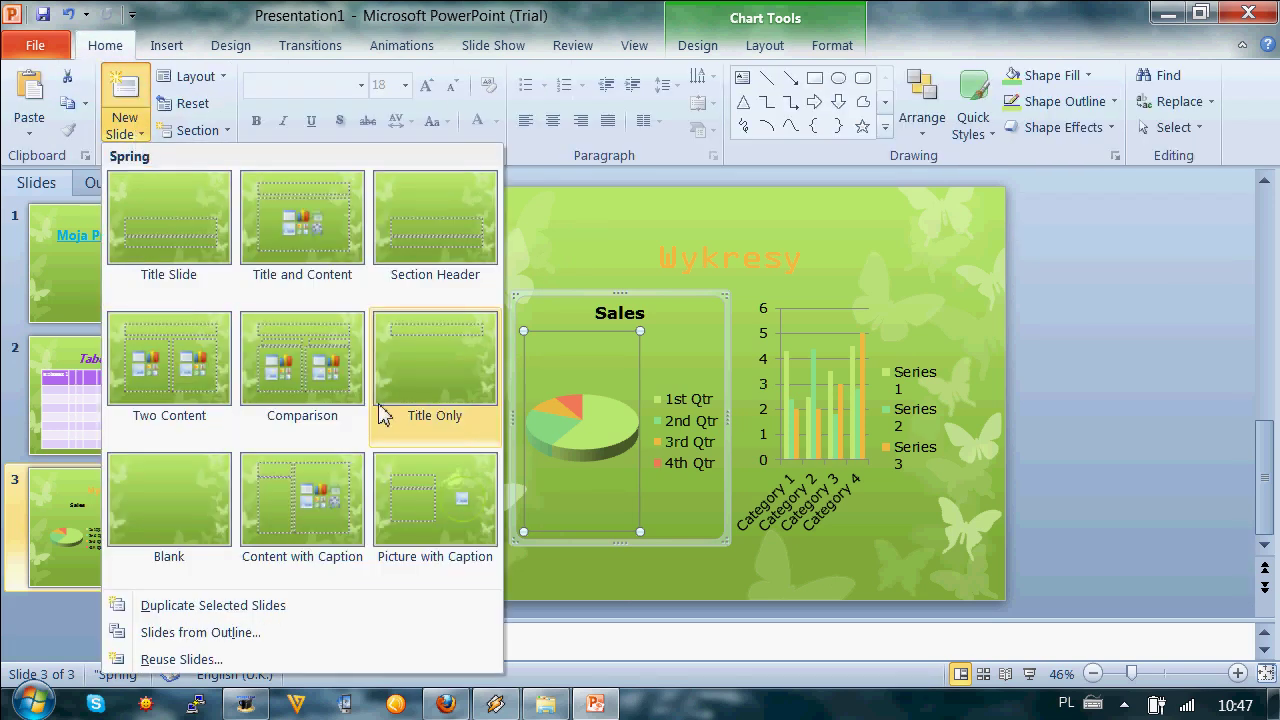
click(452, 372)
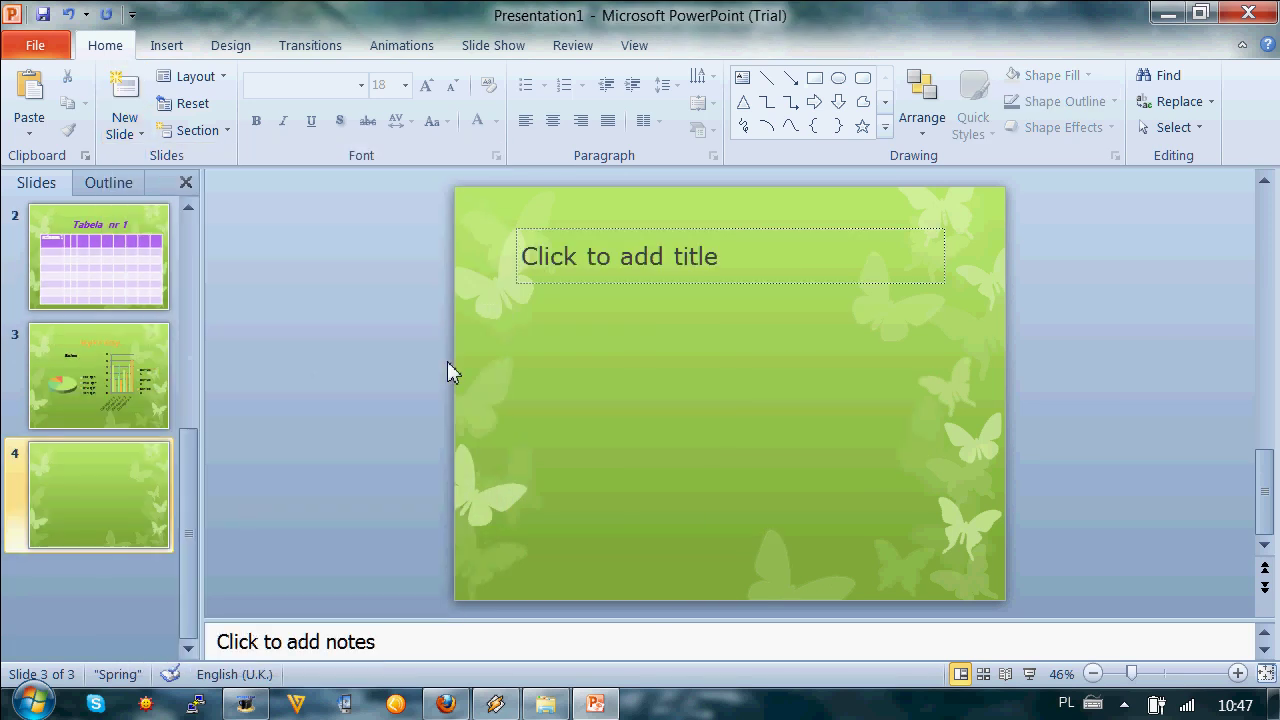
- Title the new slide 'Nasze logo' and centre the title
click(661, 250)
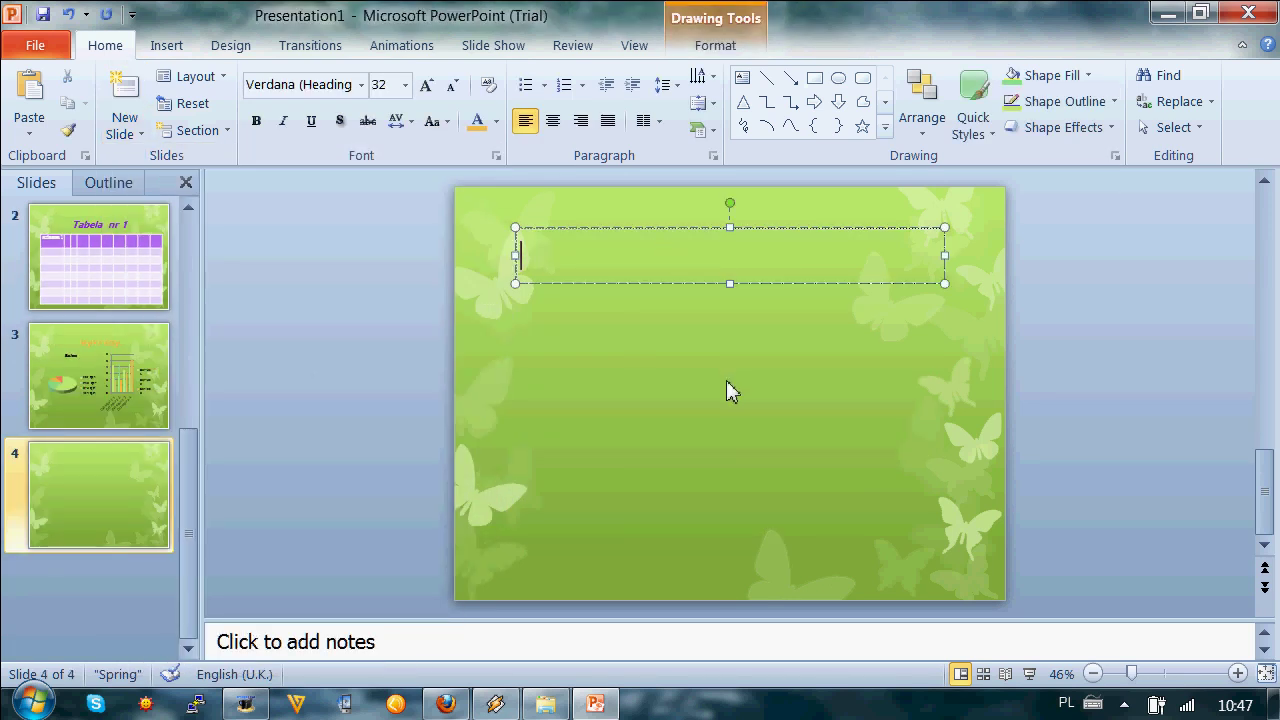
text(Logo)
key(BackSpace)
key(BackSpace)
key(BackSpace)
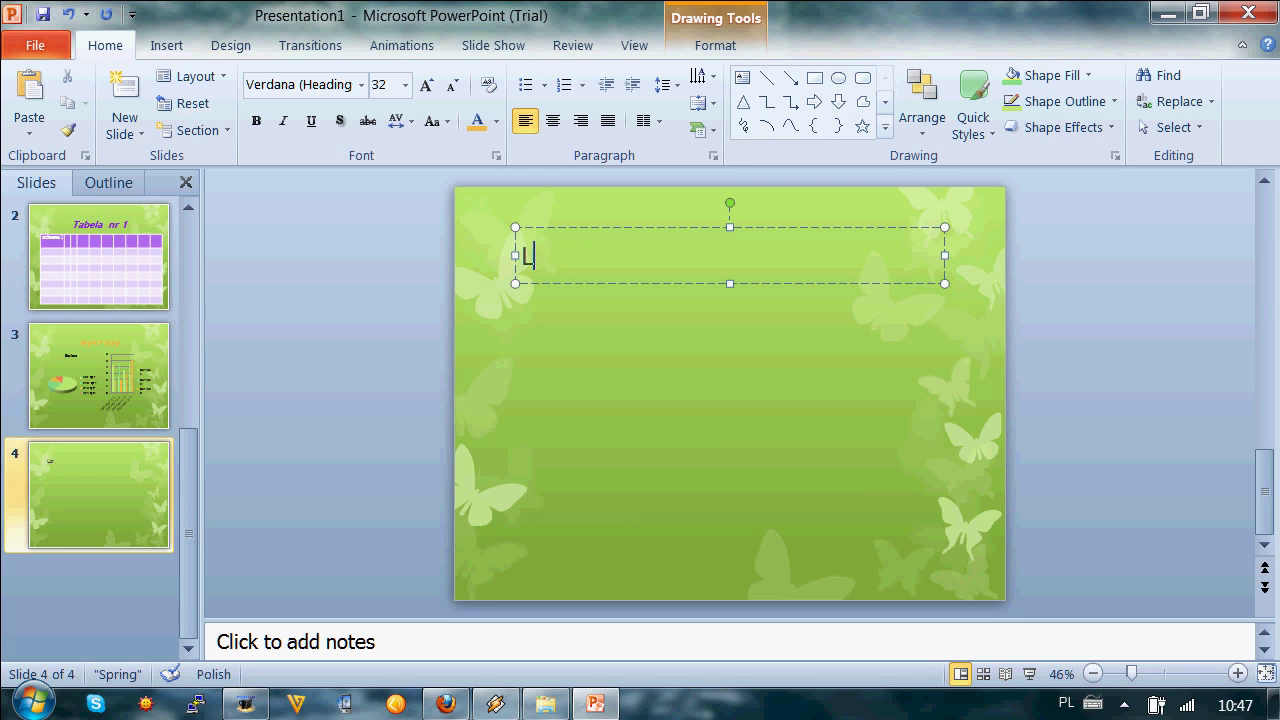
key(BackSpace)
text(Nasze lo)
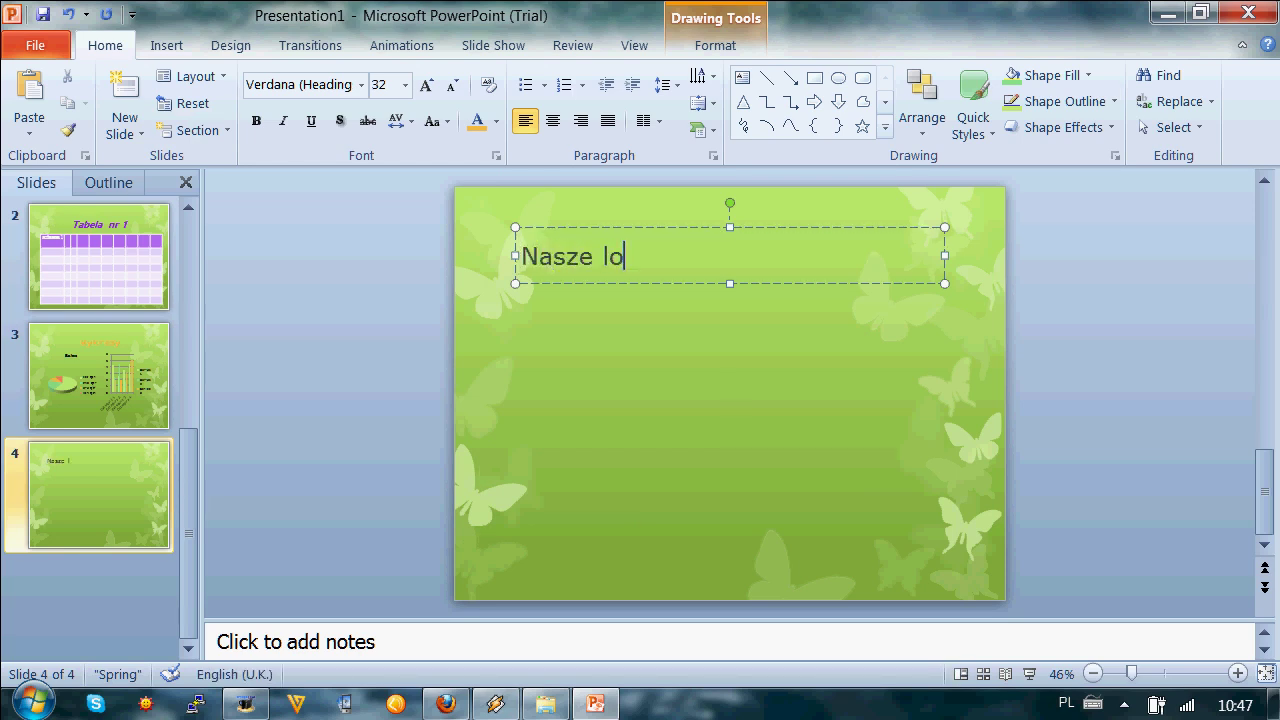
text(go)
key(ctrl+e)
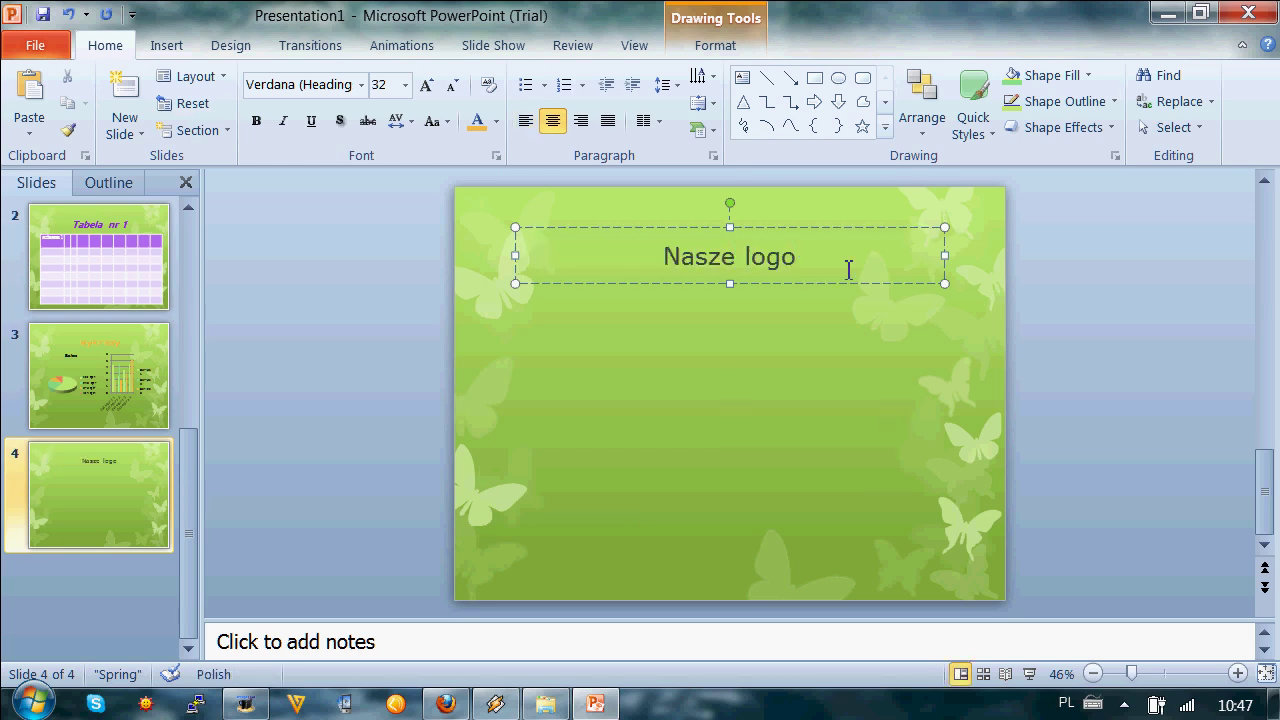
click(791, 337)
- Insert the business-meeting clip art found by searching 'business' onto slide 4
click(166, 47)
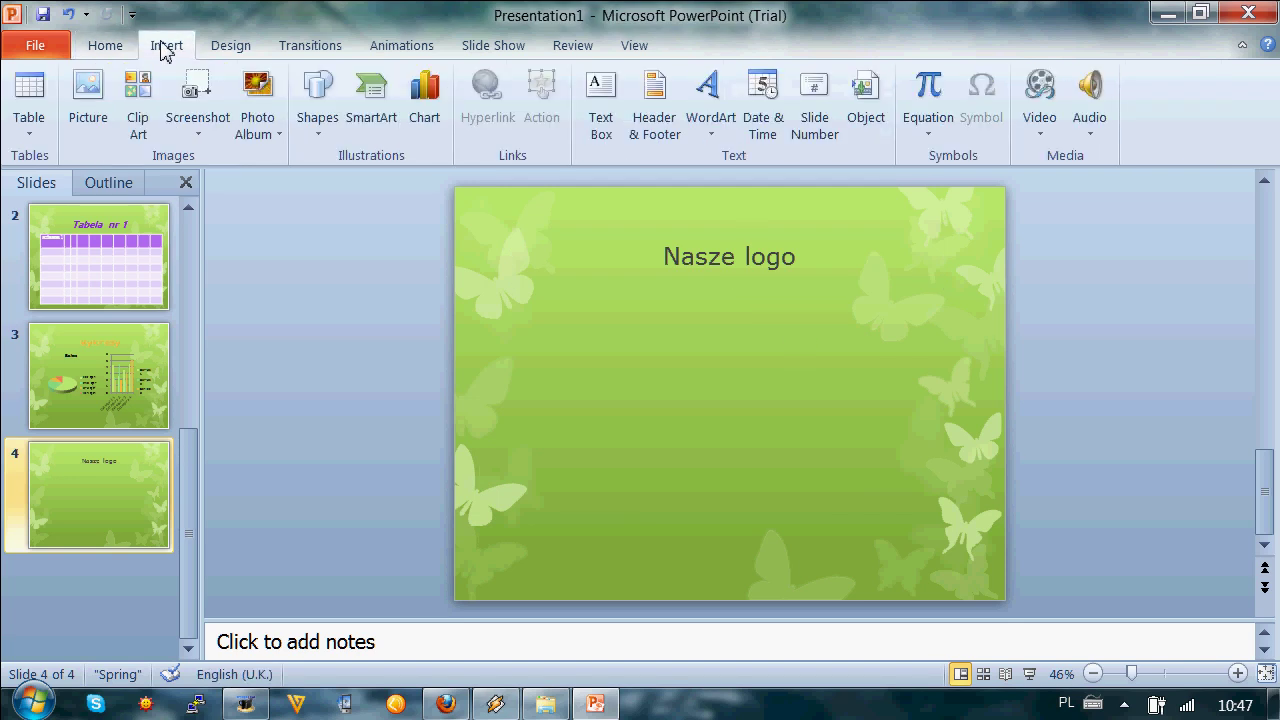
click(145, 105)
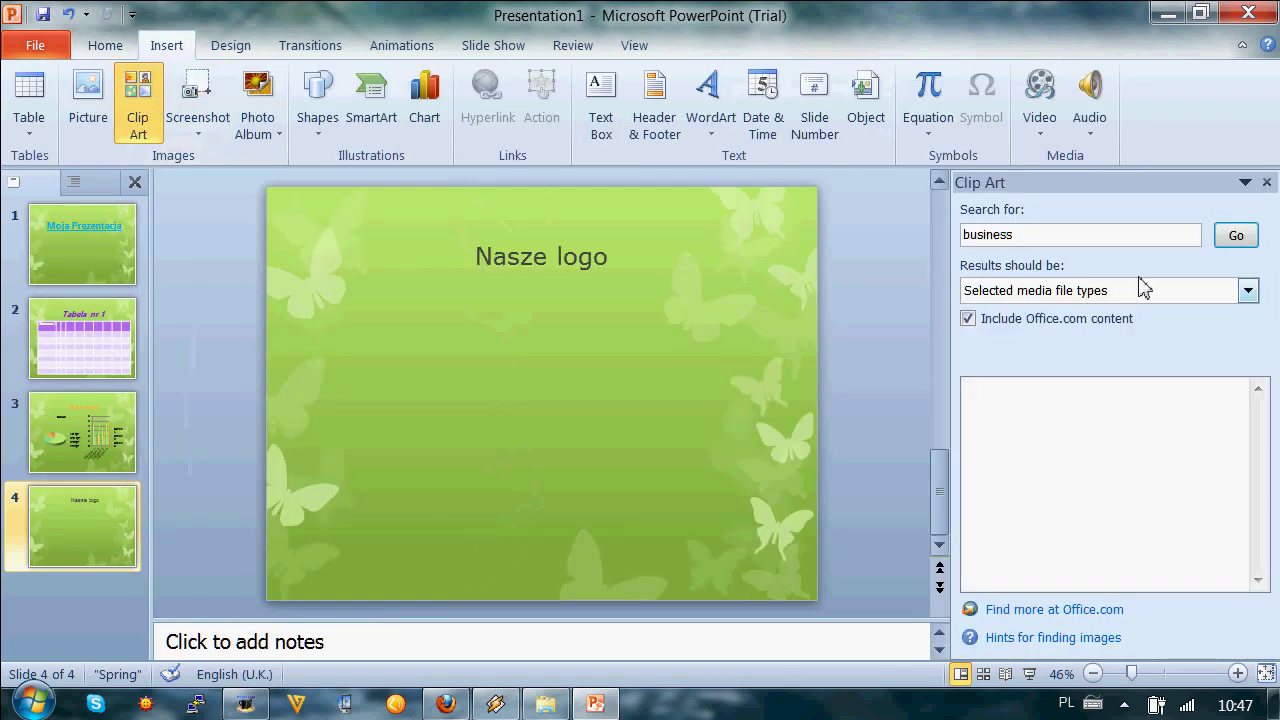
click(1240, 235)
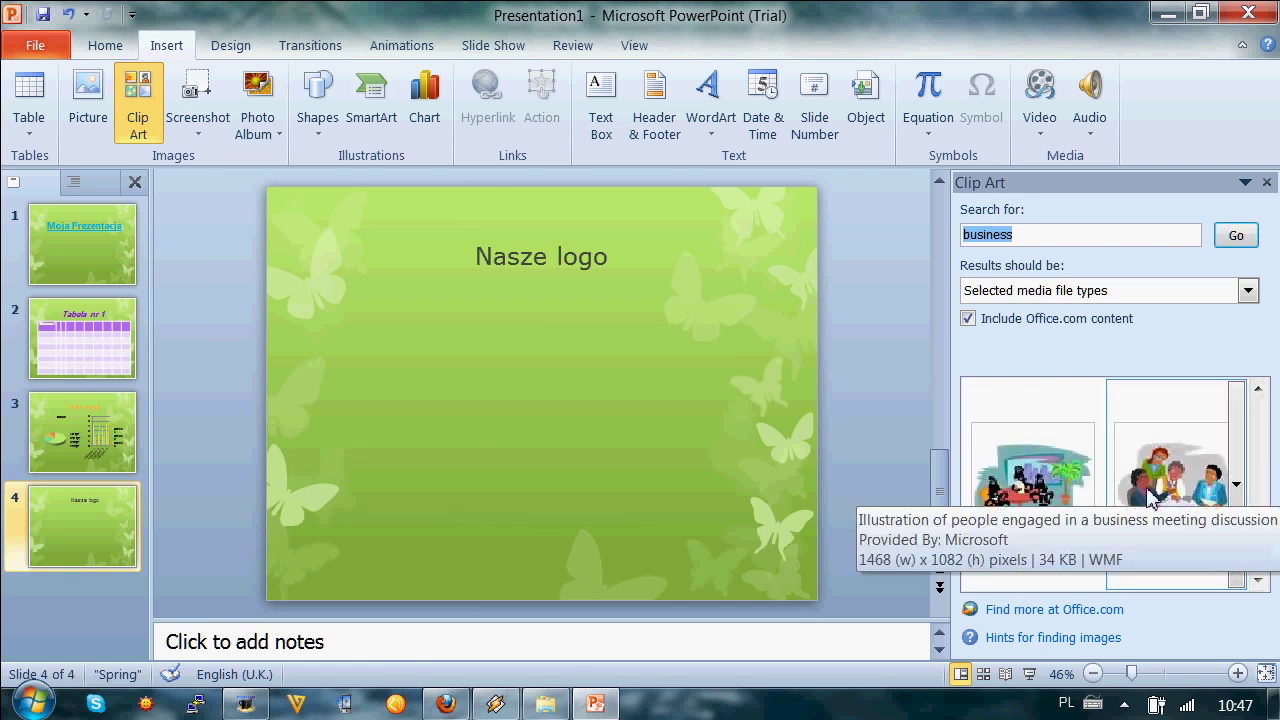
click(1150, 500)
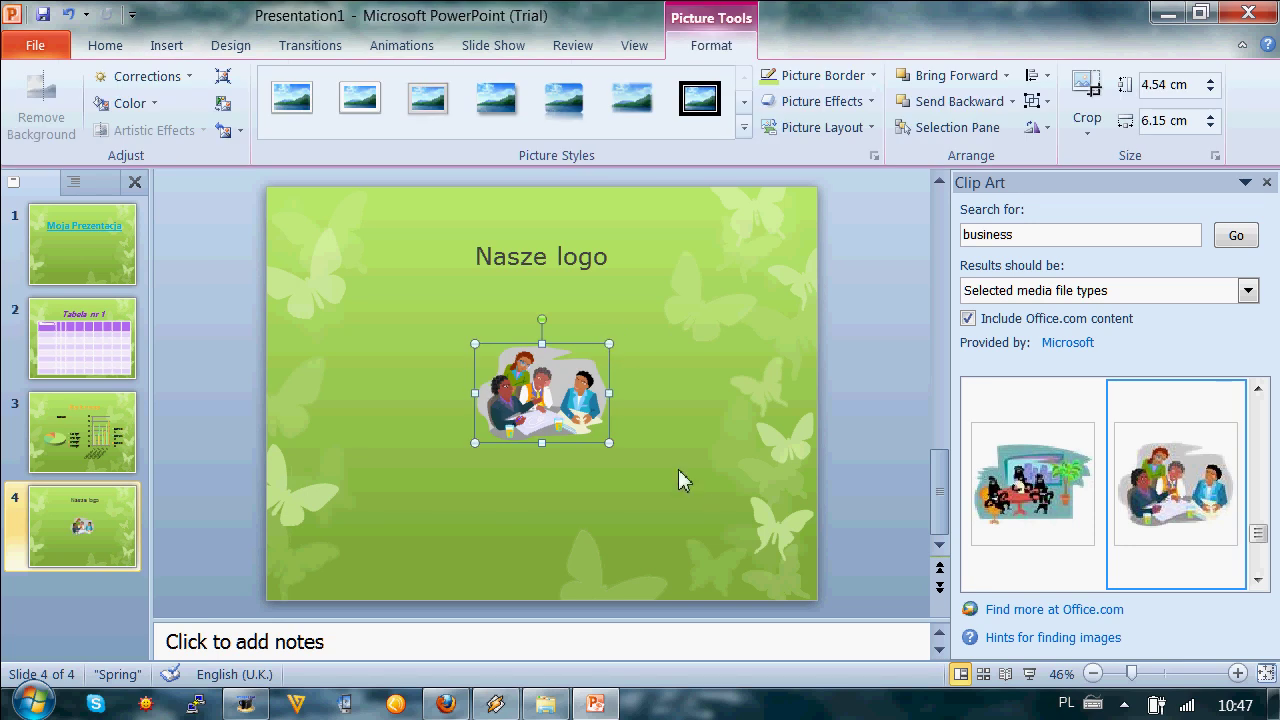
- Enlarge the meeting illustration and move the 'Nasze logo' title higher
drag(610, 443, 777, 565)
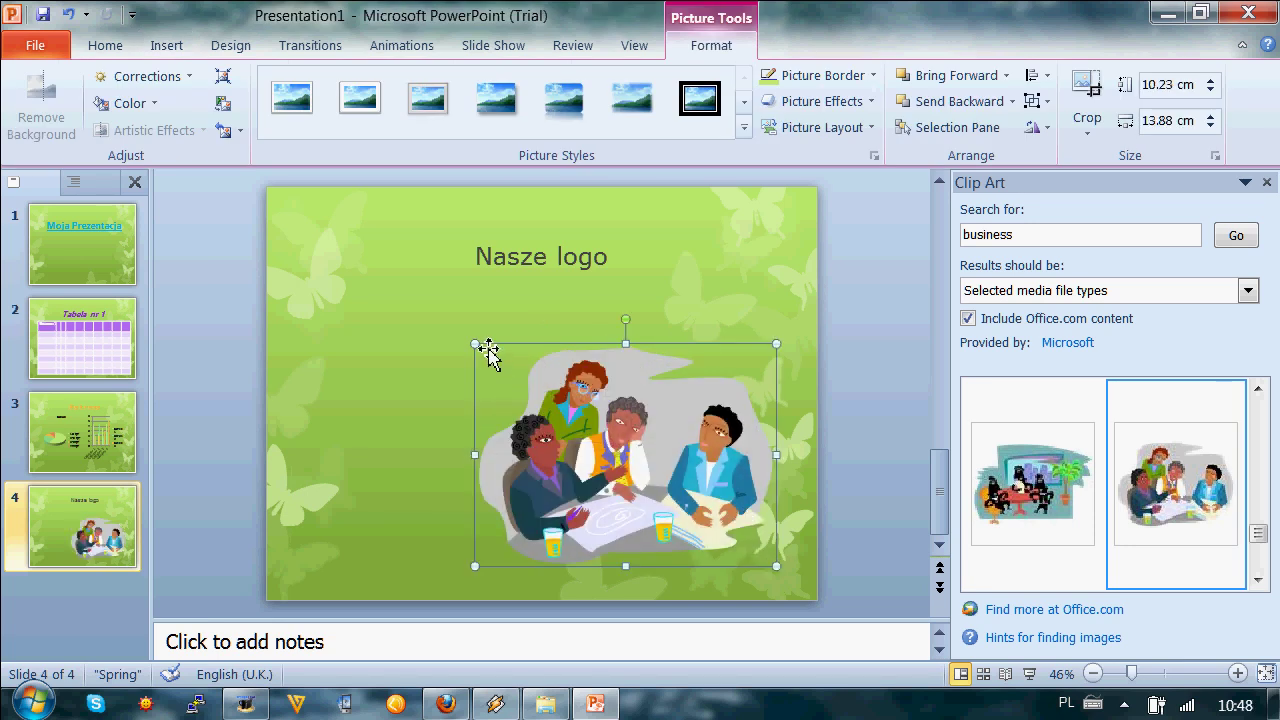
drag(460, 338, 332, 243)
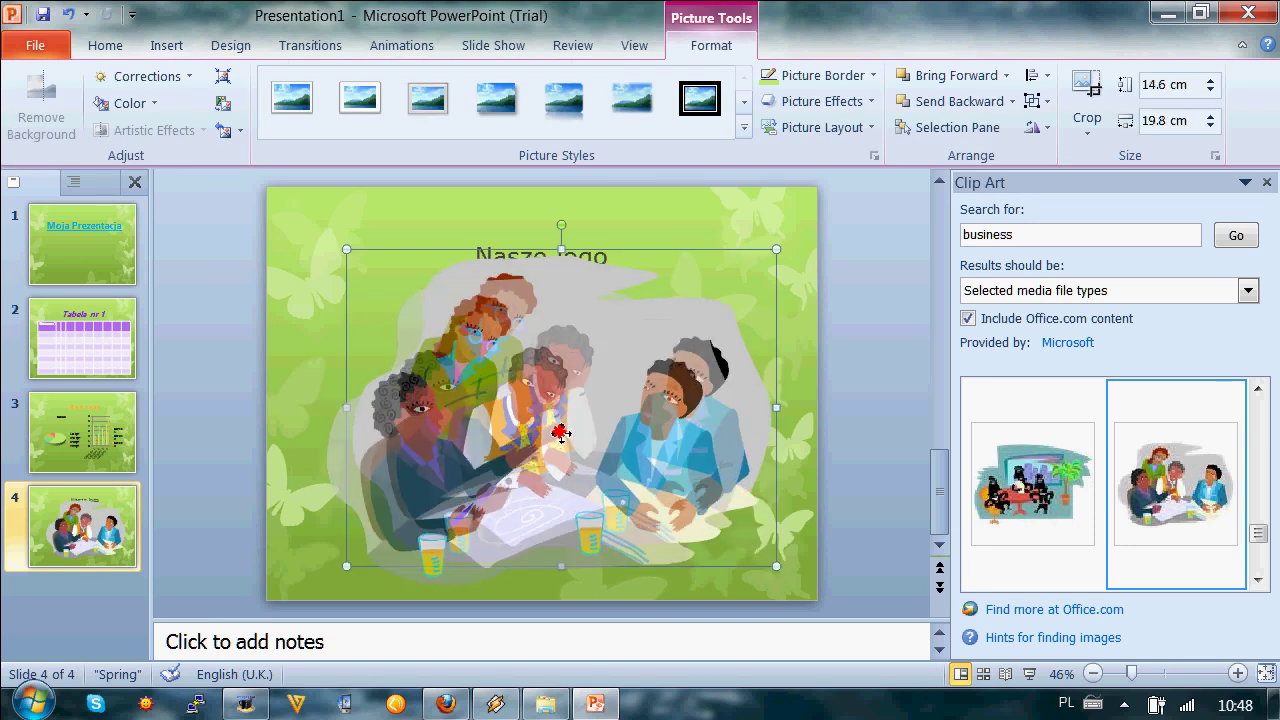
drag(598, 252, 572, 274)
click(557, 254)
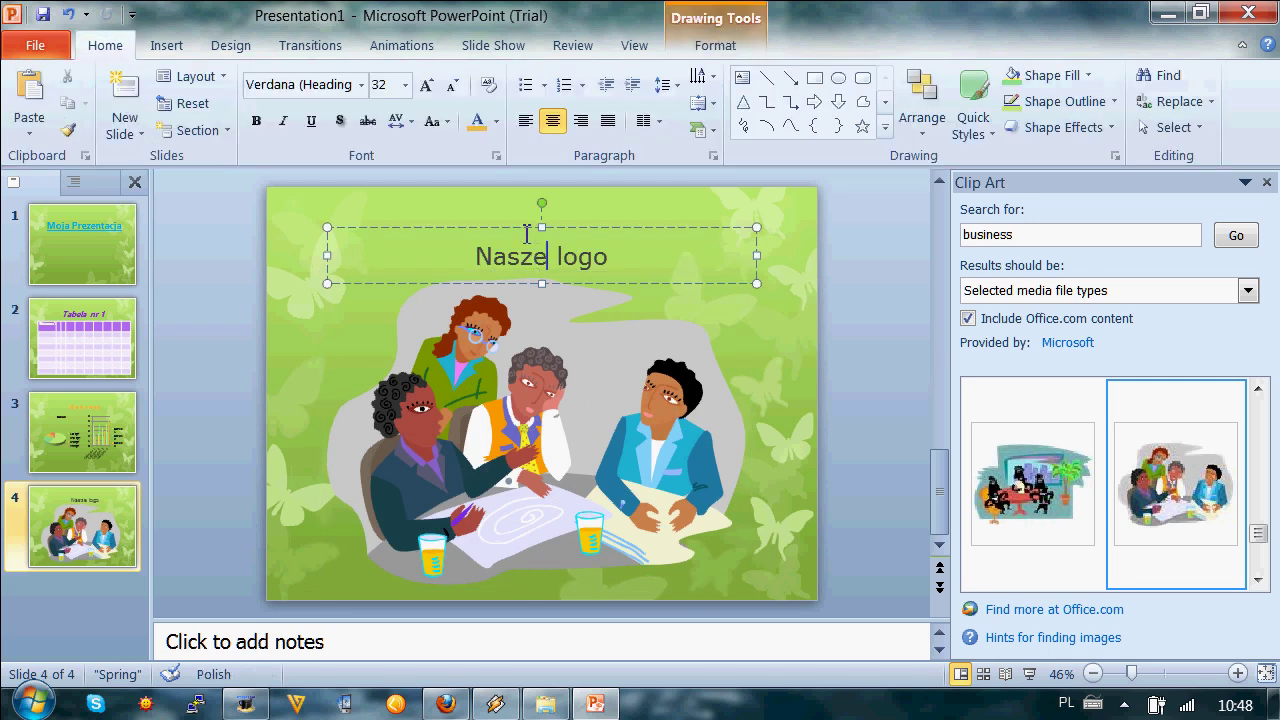
drag(528, 226, 528, 201)
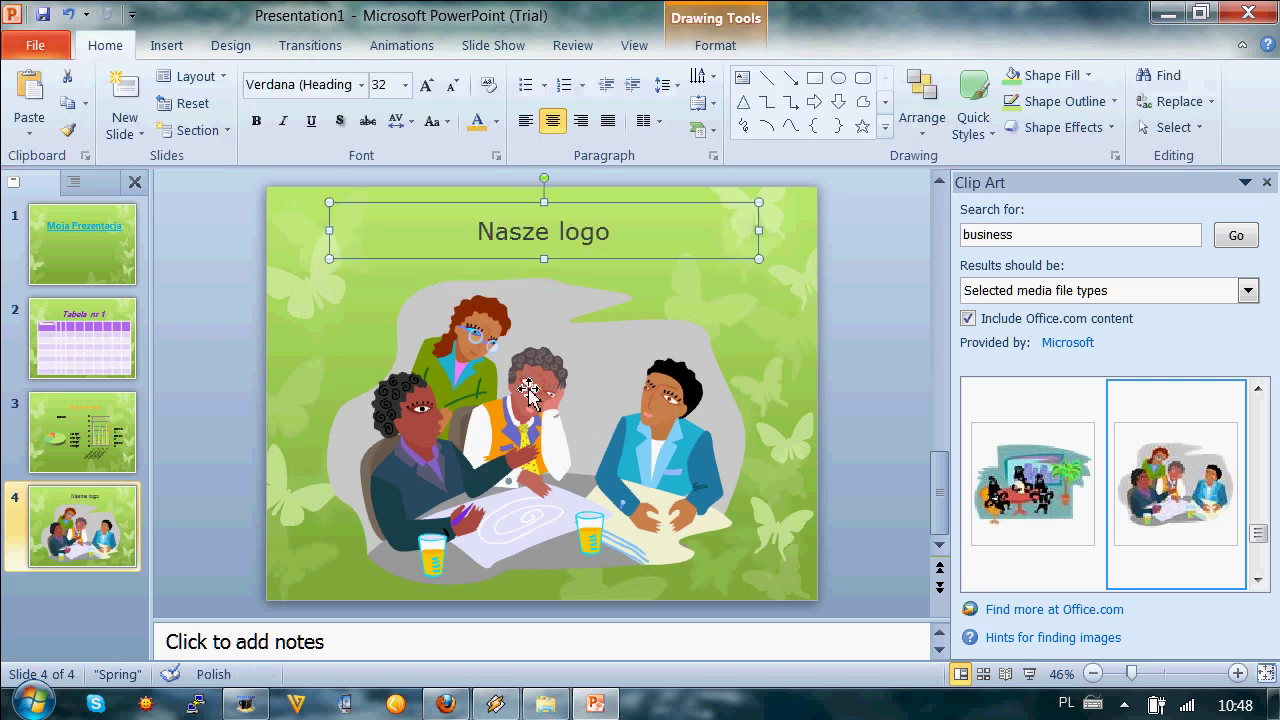
- Add a Title Only slide titled 'Pytania ?', centred and moved to mid-slide
click(129, 135)
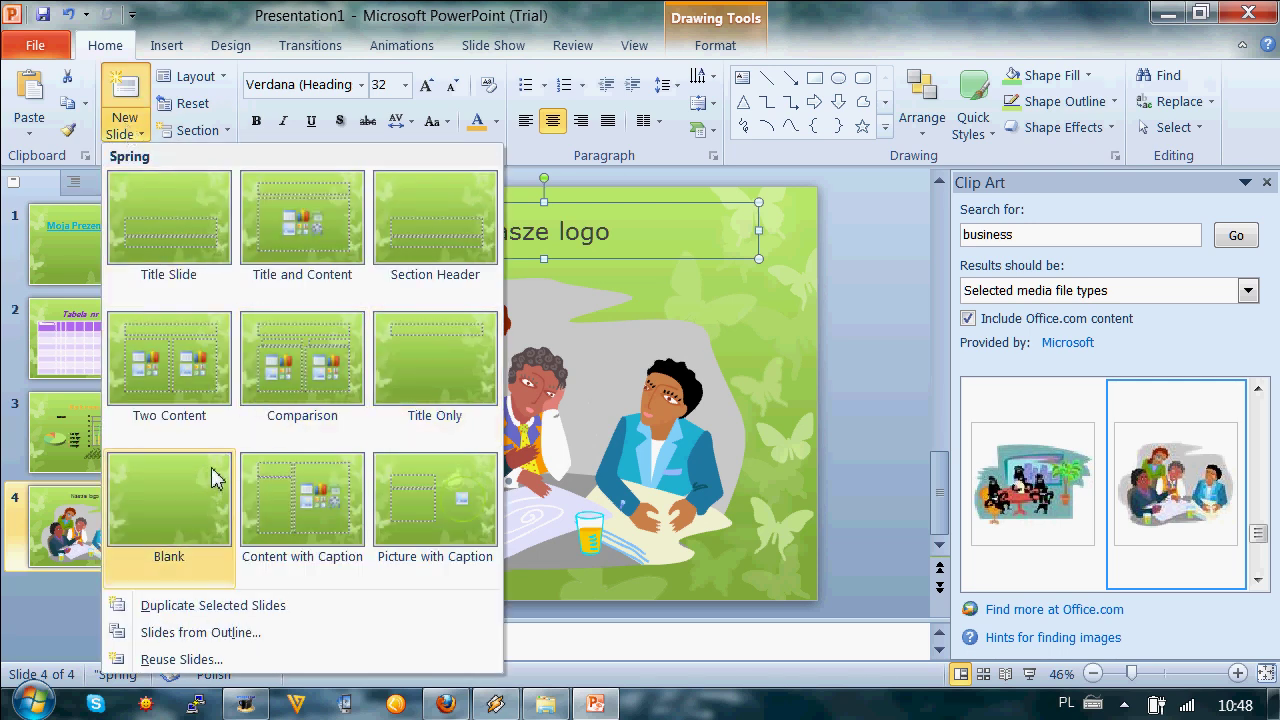
click(470, 340)
click(533, 263)
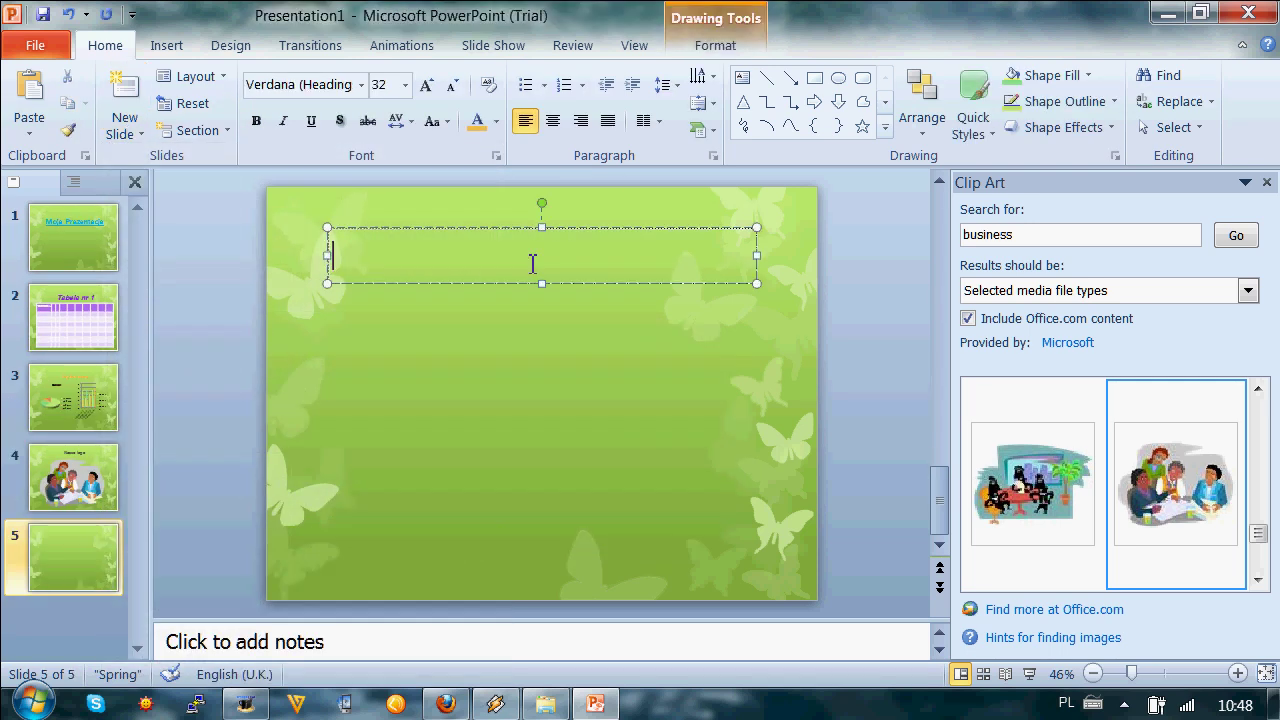
text(J)
key(BackSpace)
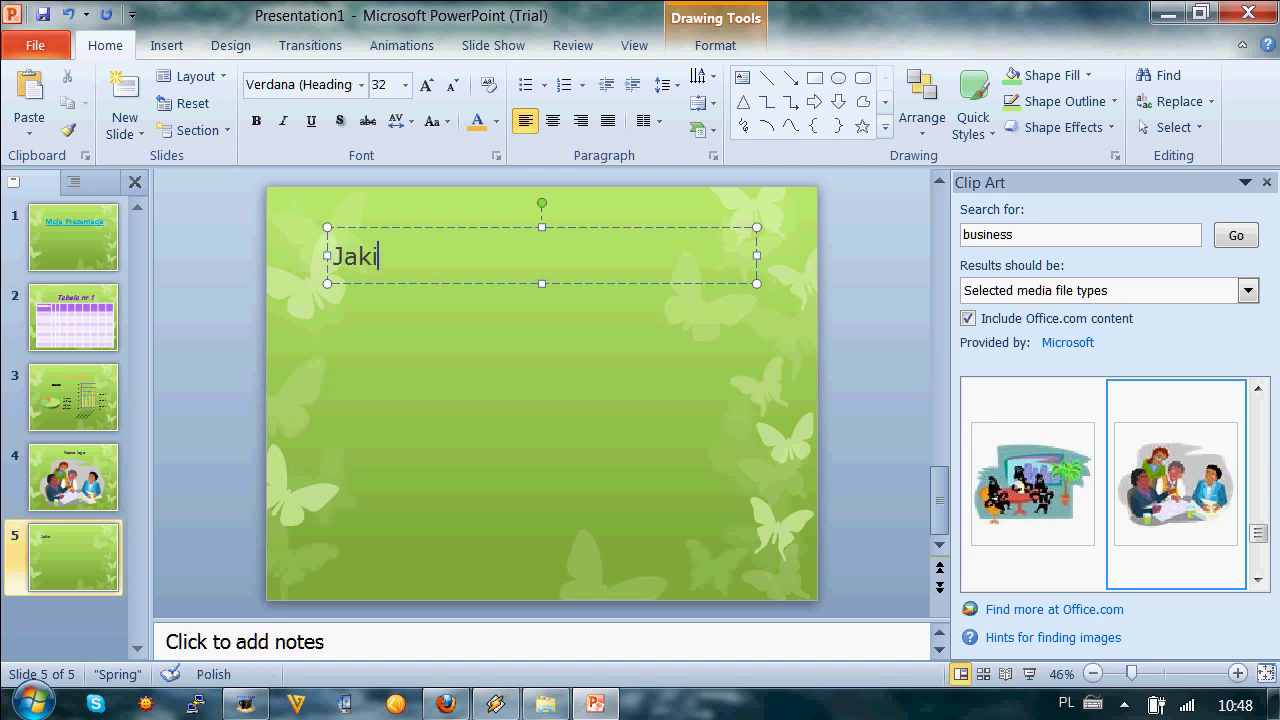
key(BackSpace)
key(BackSpace)
key(BackSpace)
key(BackSpace)
key(BackSpace)
text(P)
key(ctrl+e)
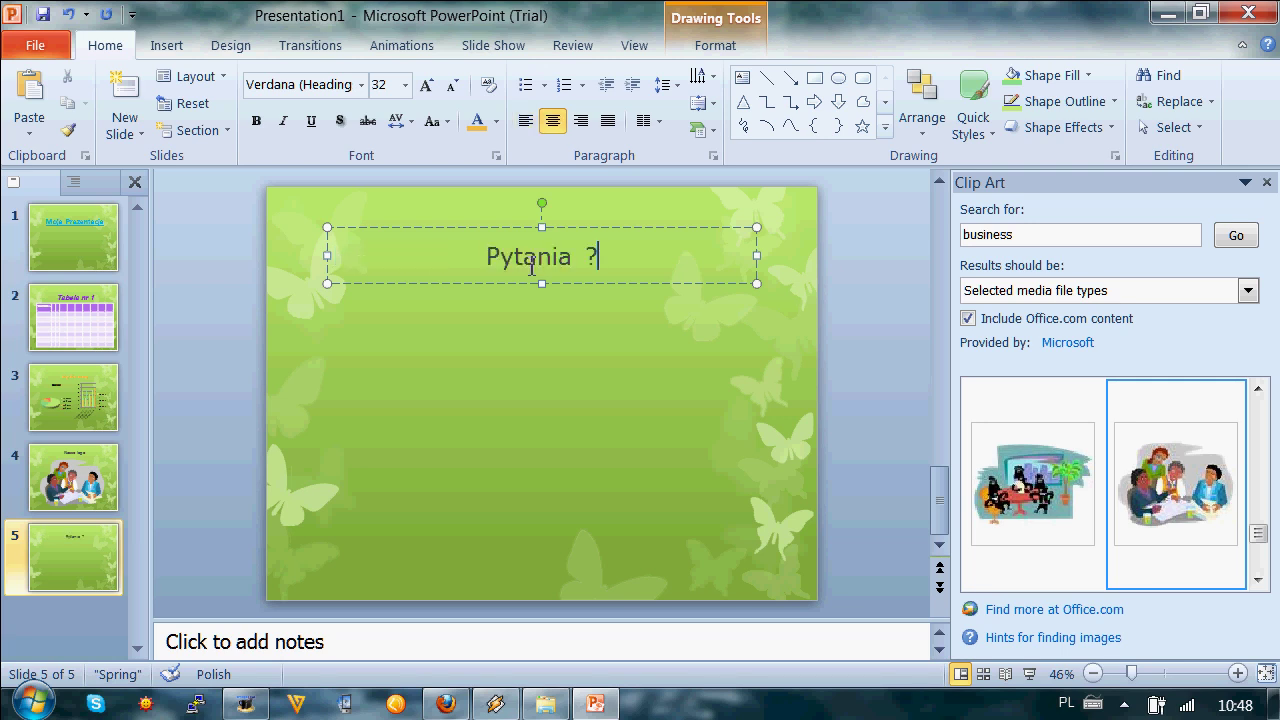
drag(528, 223, 534, 354)
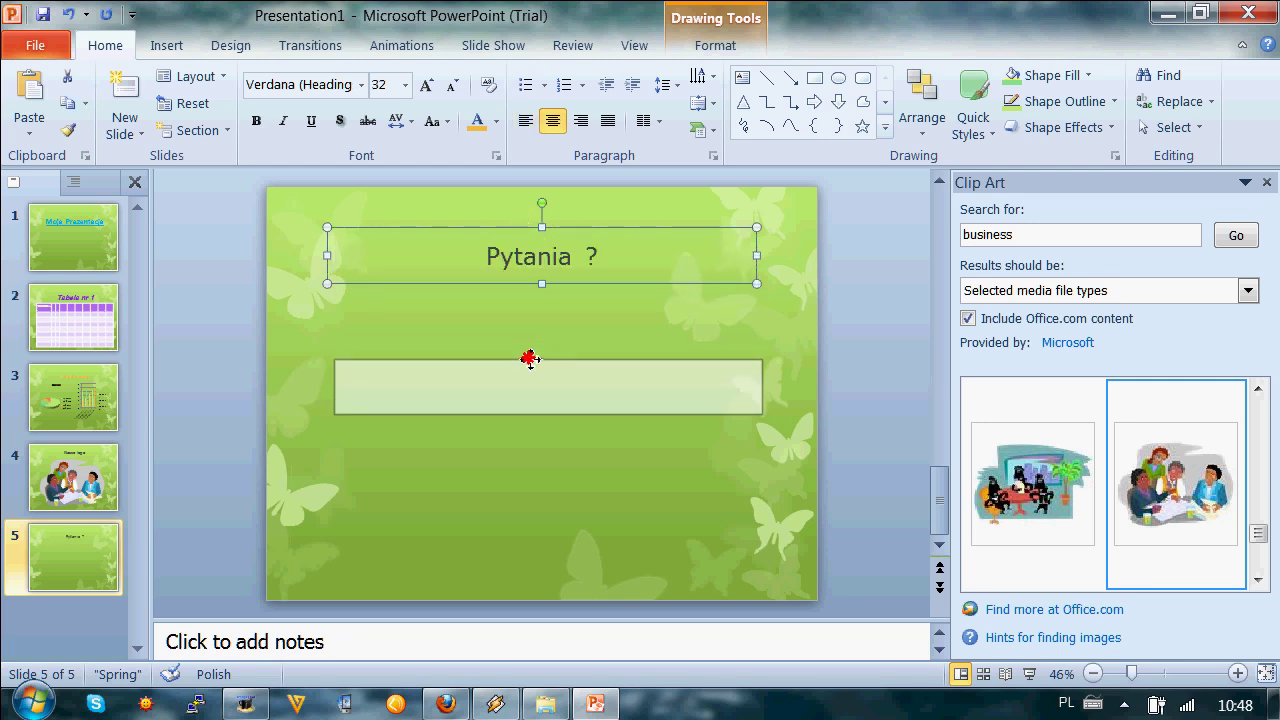
- Make the 'Pytania ?' title orange-red at 60 pt
click(496, 121)
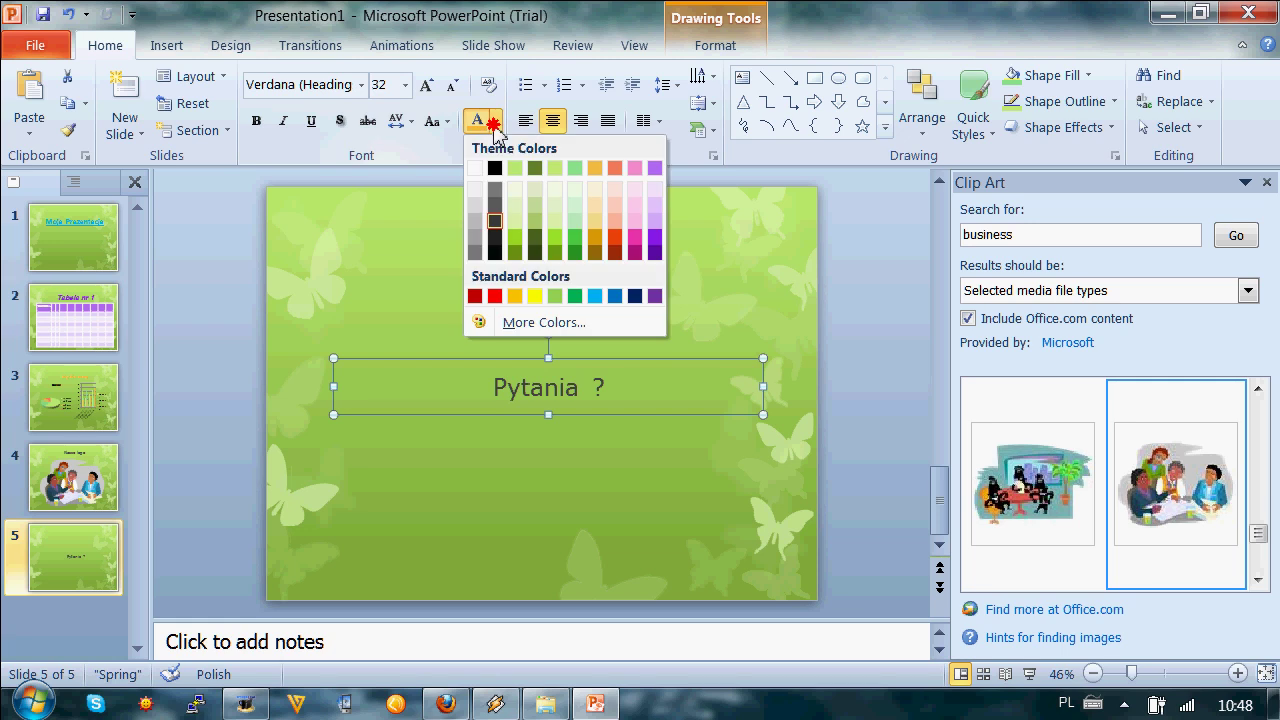
click(613, 243)
click(405, 85)
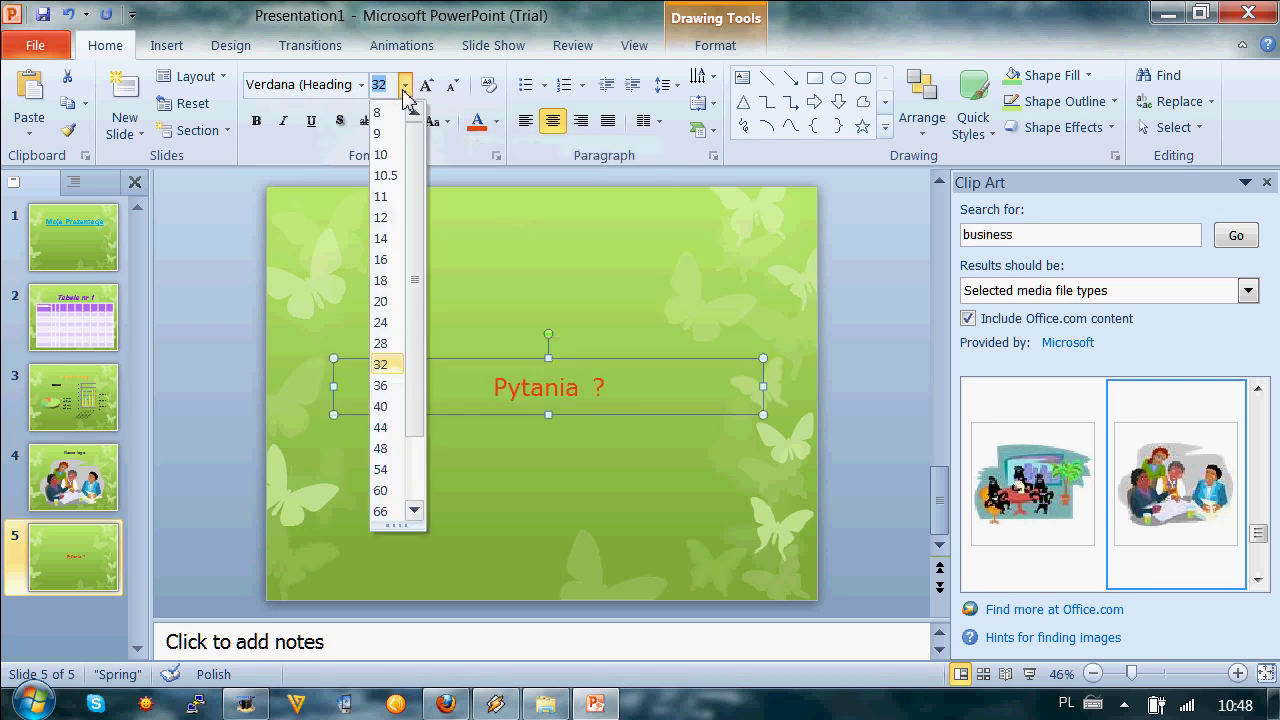
click(386, 490)
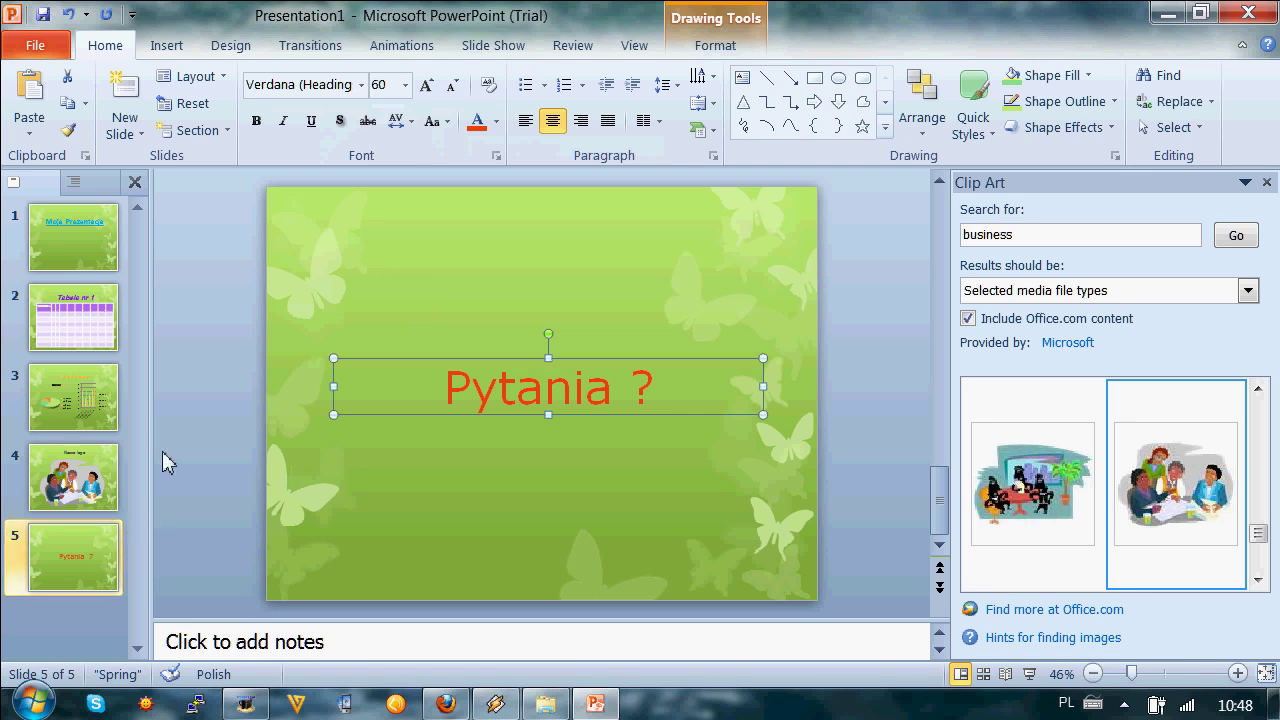
click(139, 139)
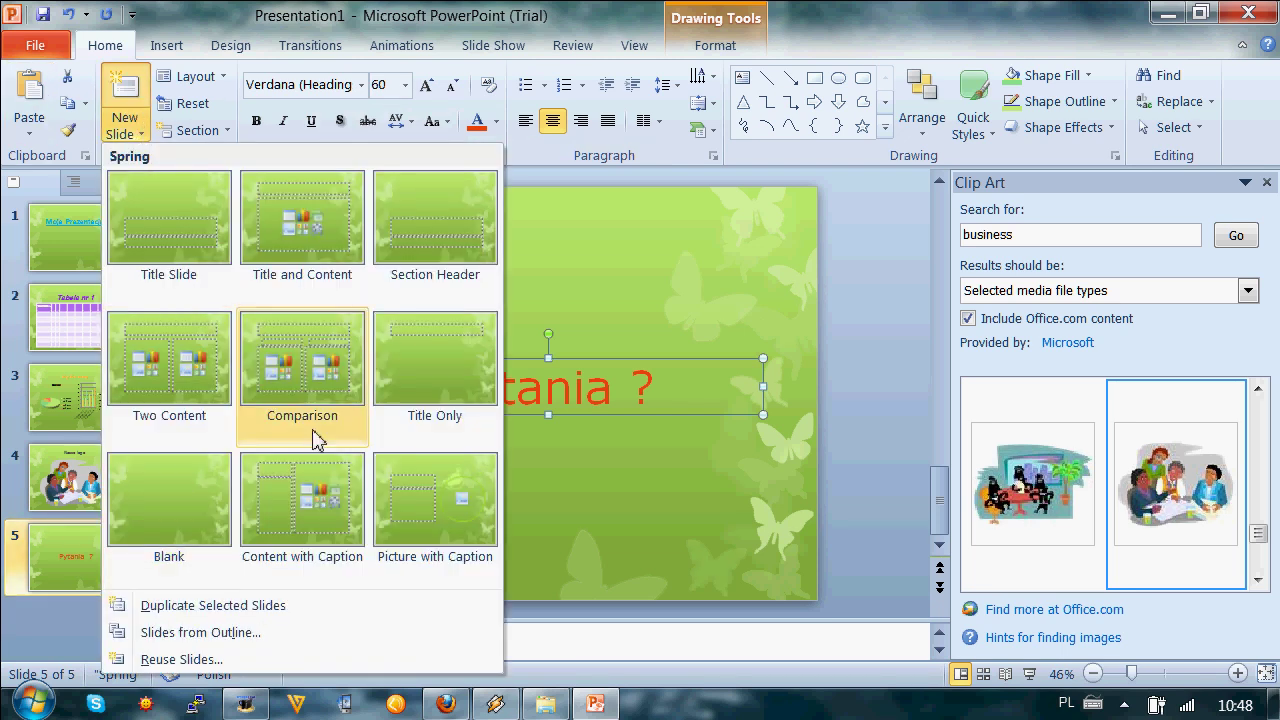
- Add Title Only slide 6 reading 'Dziękuję za uwagę', centred and moved to mid-slide
click(408, 364)
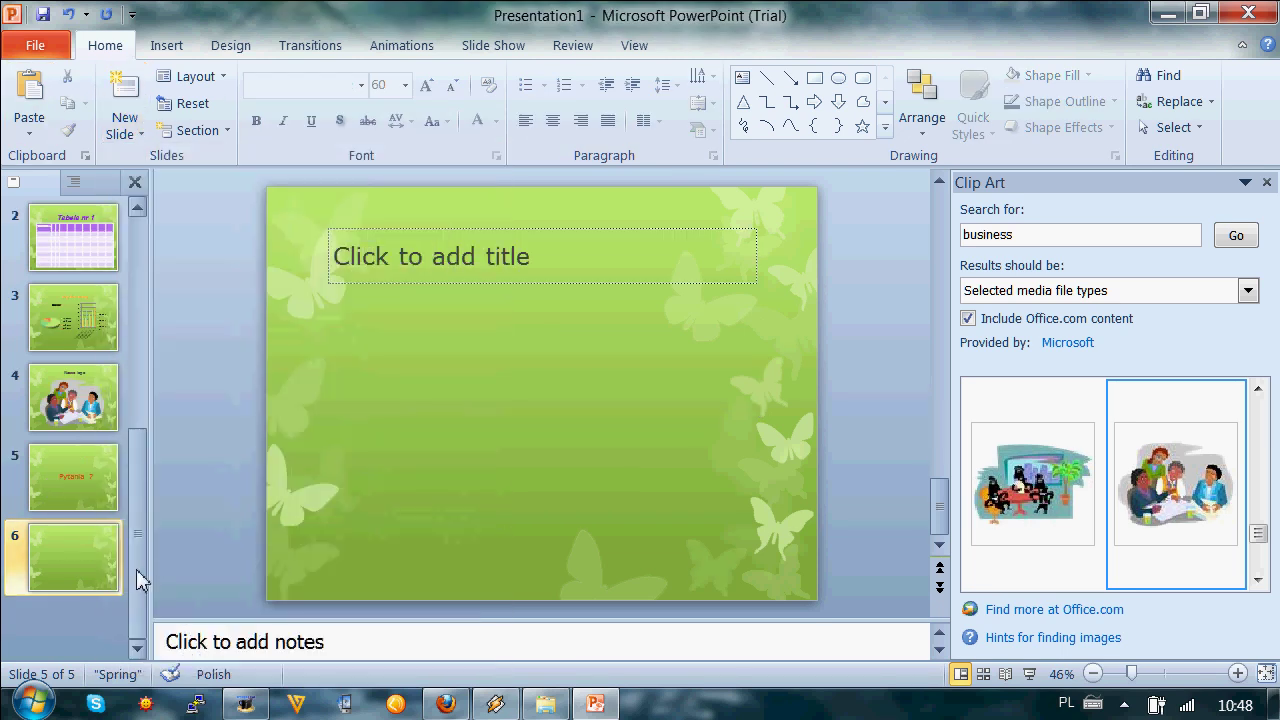
click(458, 258)
text(Dziękuję za uwagę)
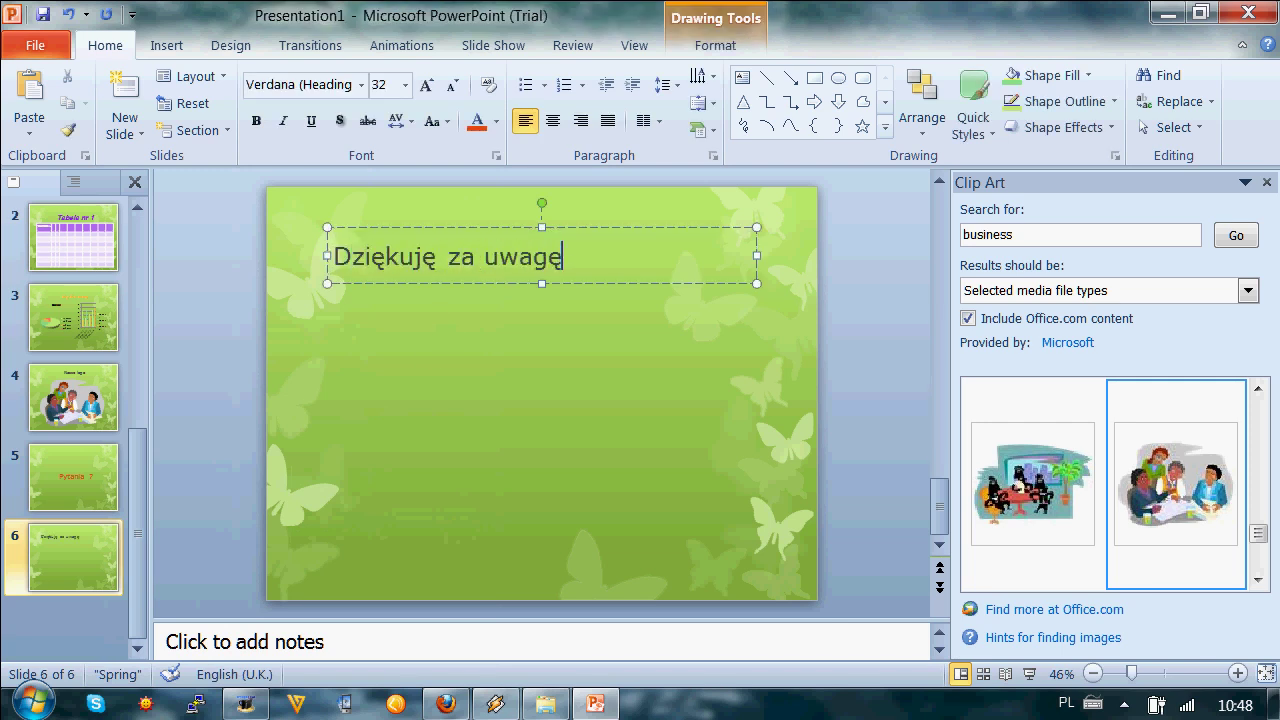
key(ctrl+e)
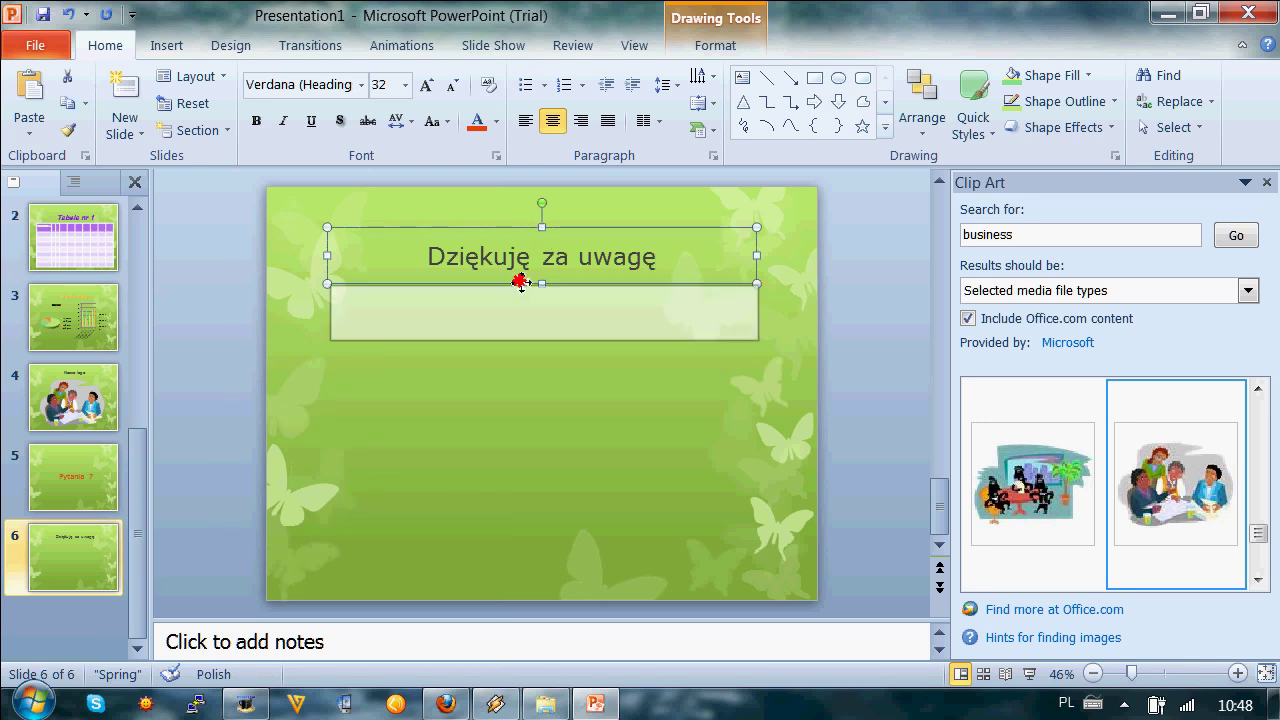
drag(524, 231, 526, 349)
- Apply the Dissolve transition to slide 1
click(88, 400)
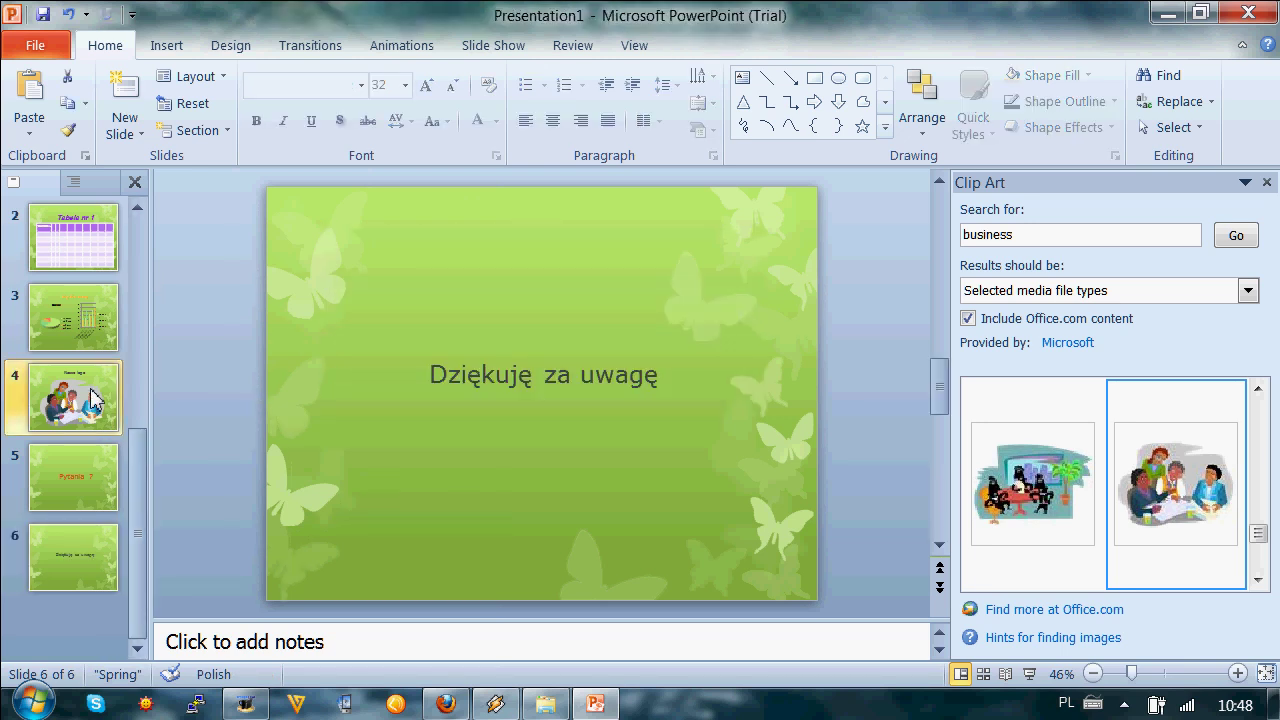
scroll(91, 385, up, 1)
click(90, 210)
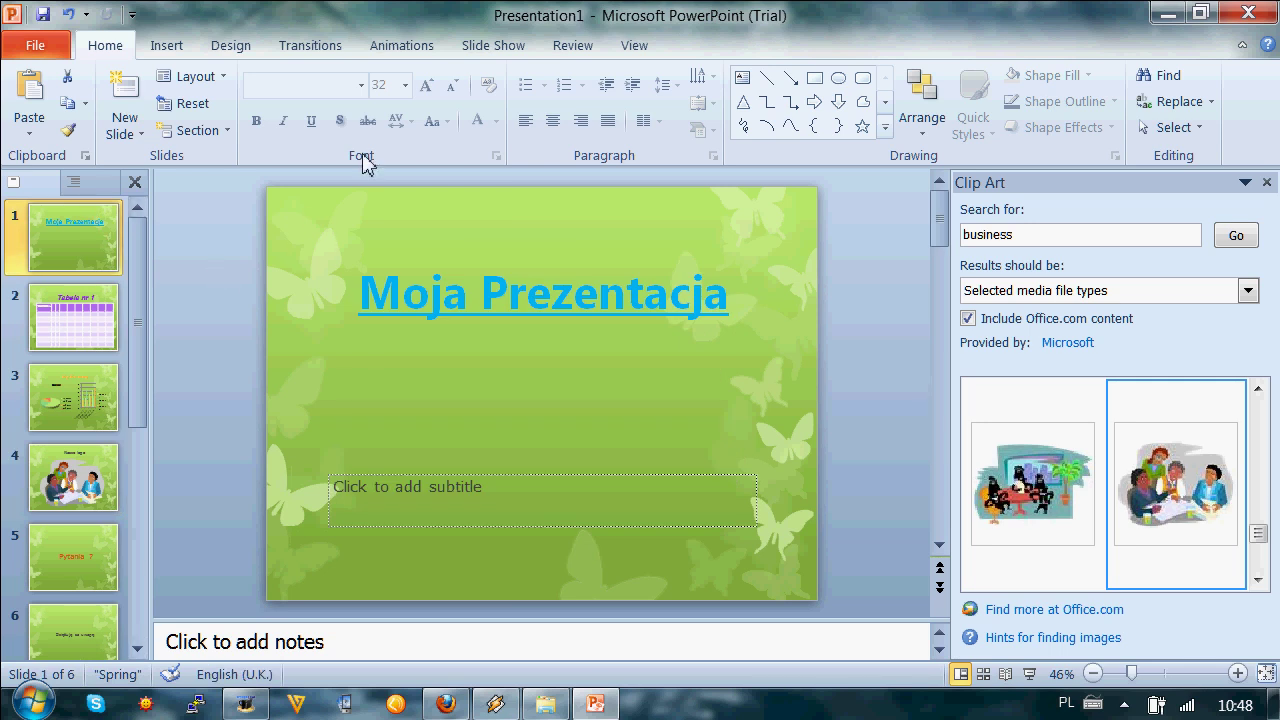
click(310, 48)
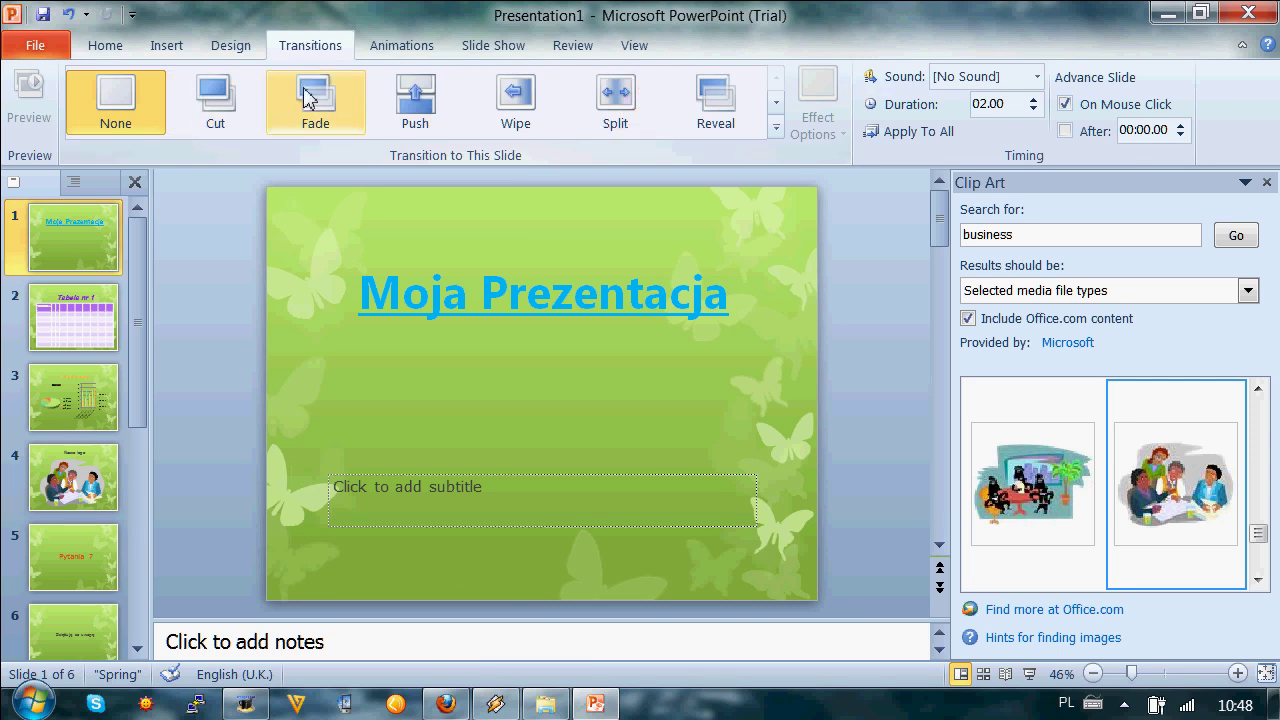
click(775, 102)
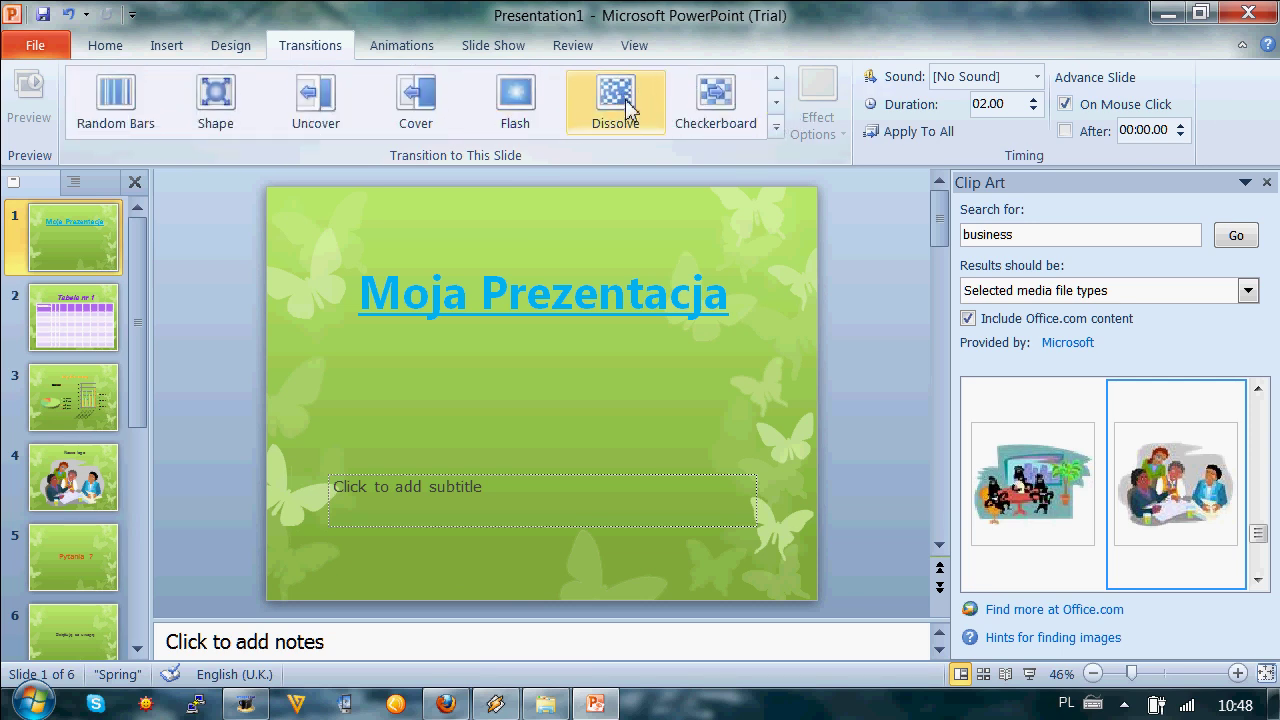
click(628, 110)
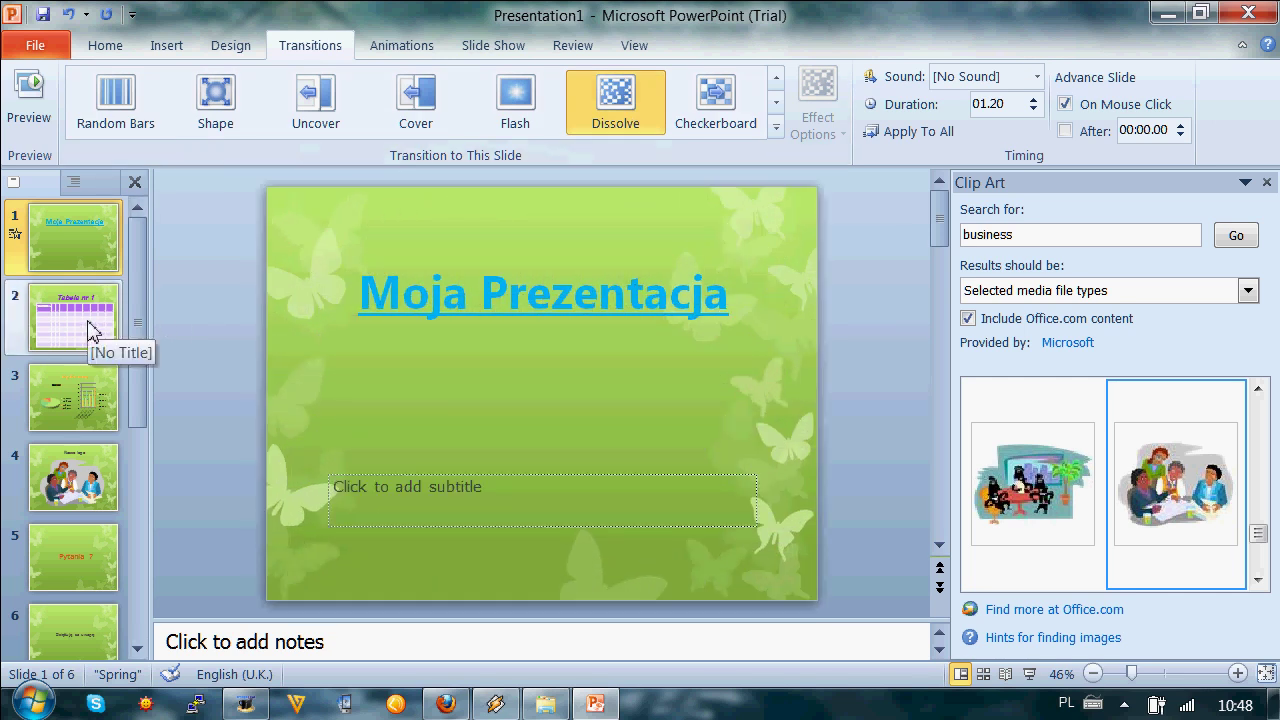
- Give slide 2 a Flash transition after previewing Checkerboard
click(94, 328)
click(775, 102)
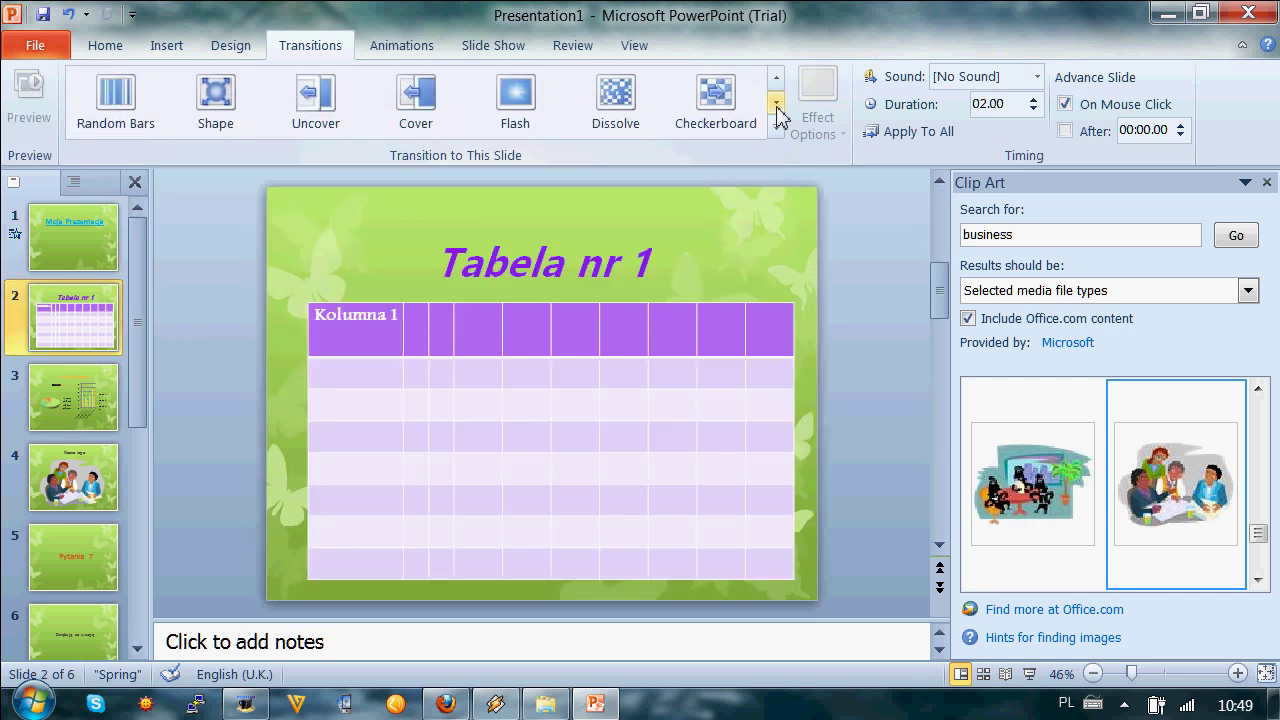
click(715, 100)
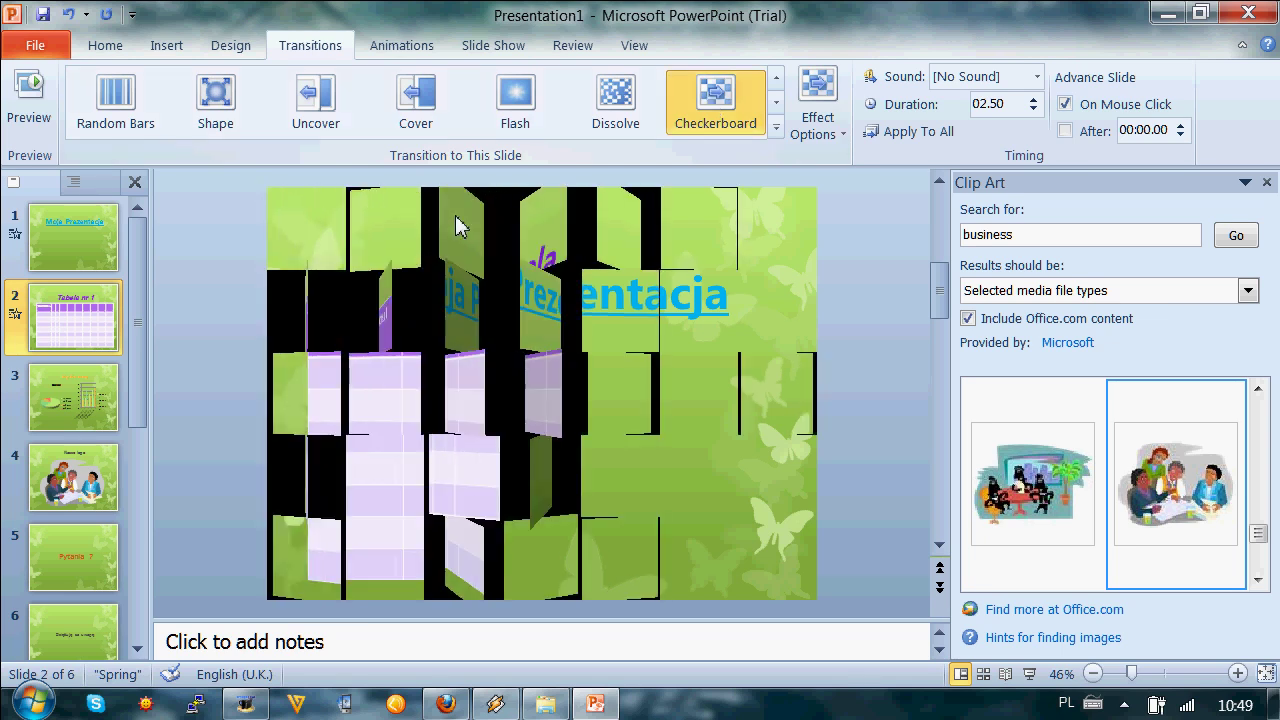
click(74, 408)
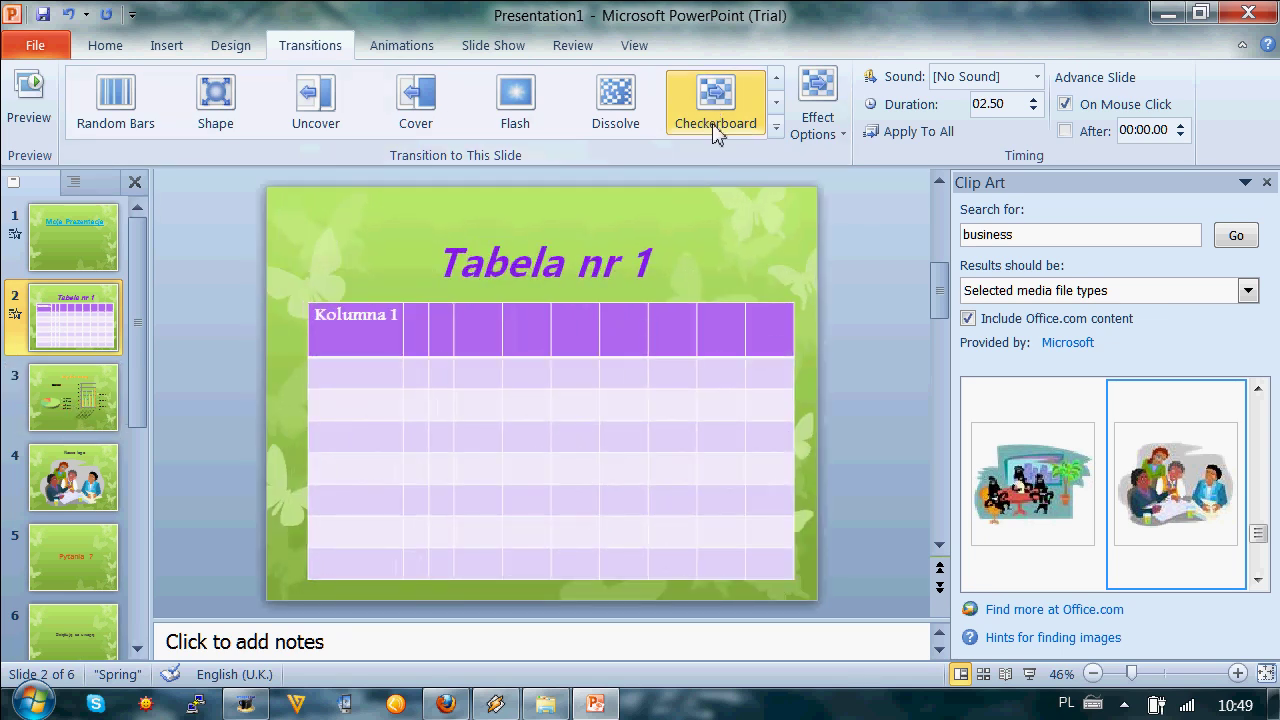
click(502, 100)
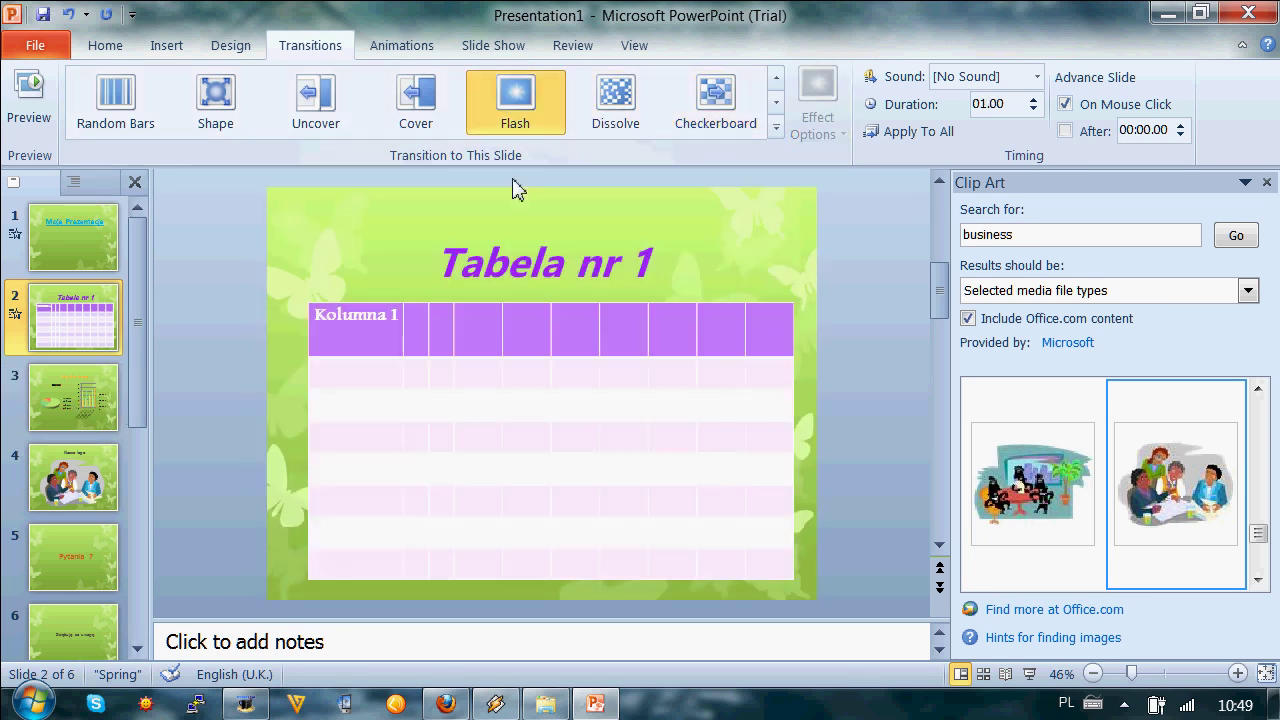
click(102, 416)
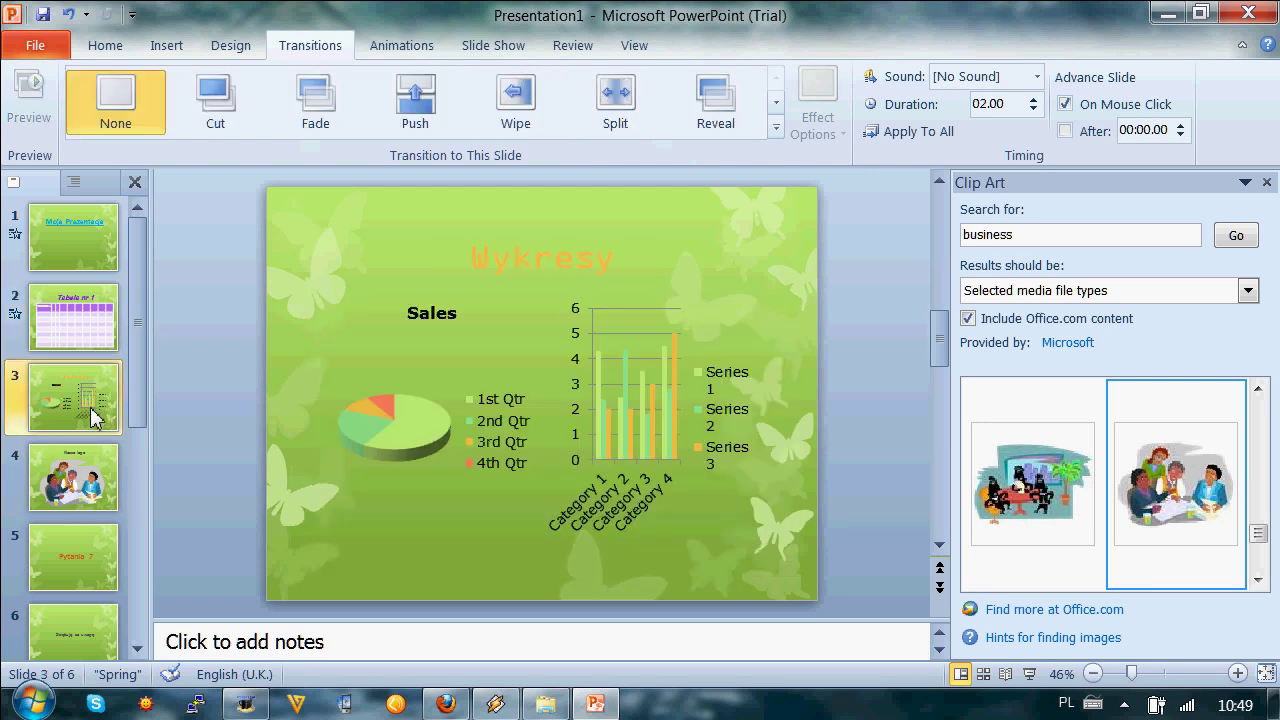
- Apply the Flip transition to slide 3 and Switch to slide 4
click(776, 127)
click(327, 362)
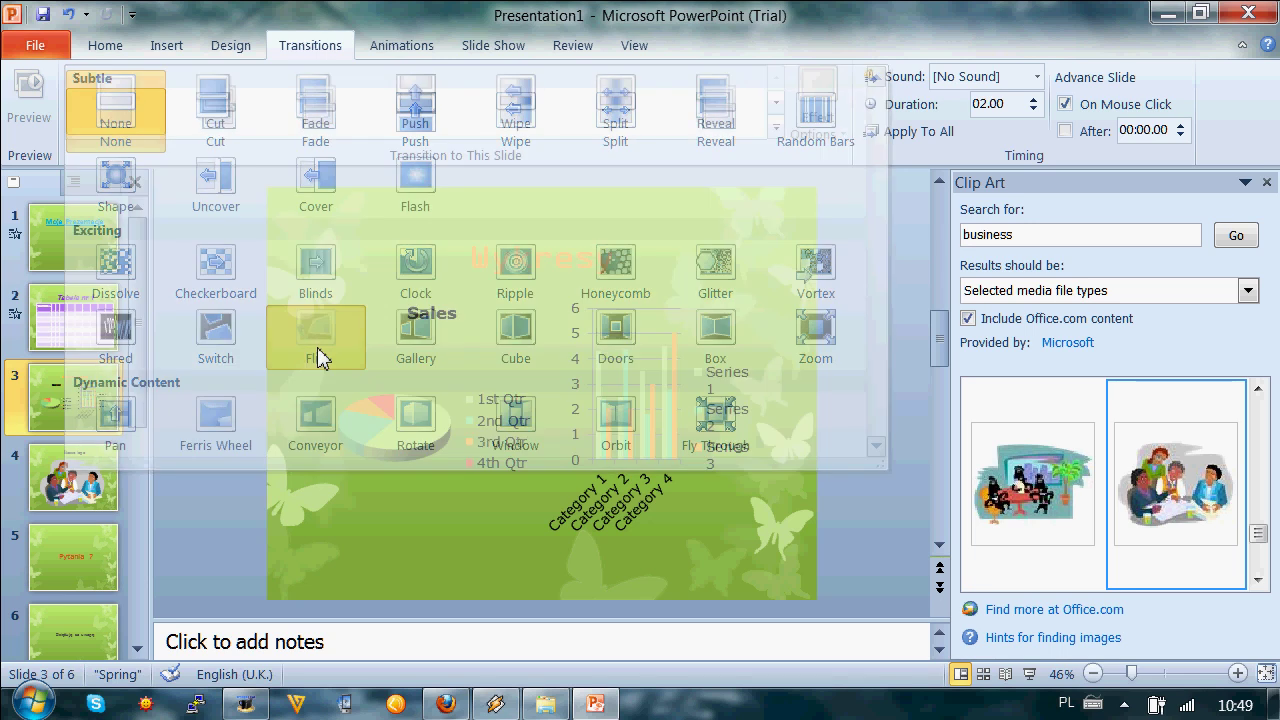
click(75, 475)
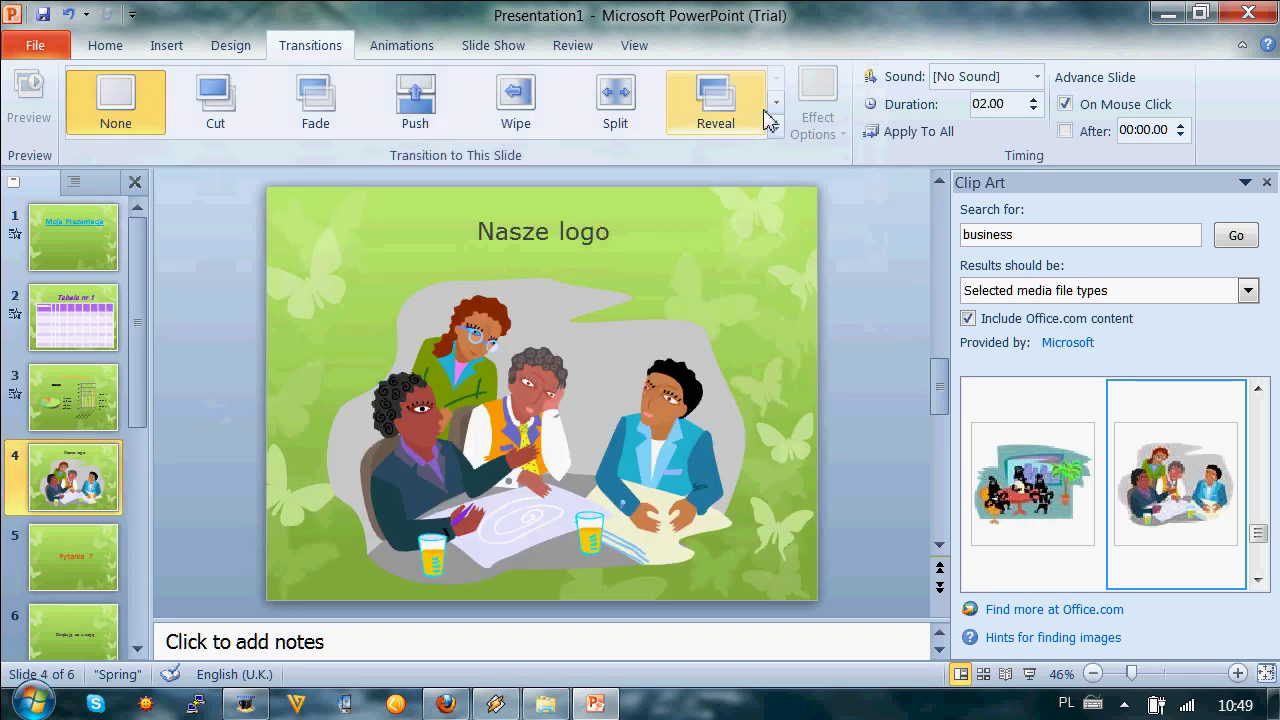
click(776, 128)
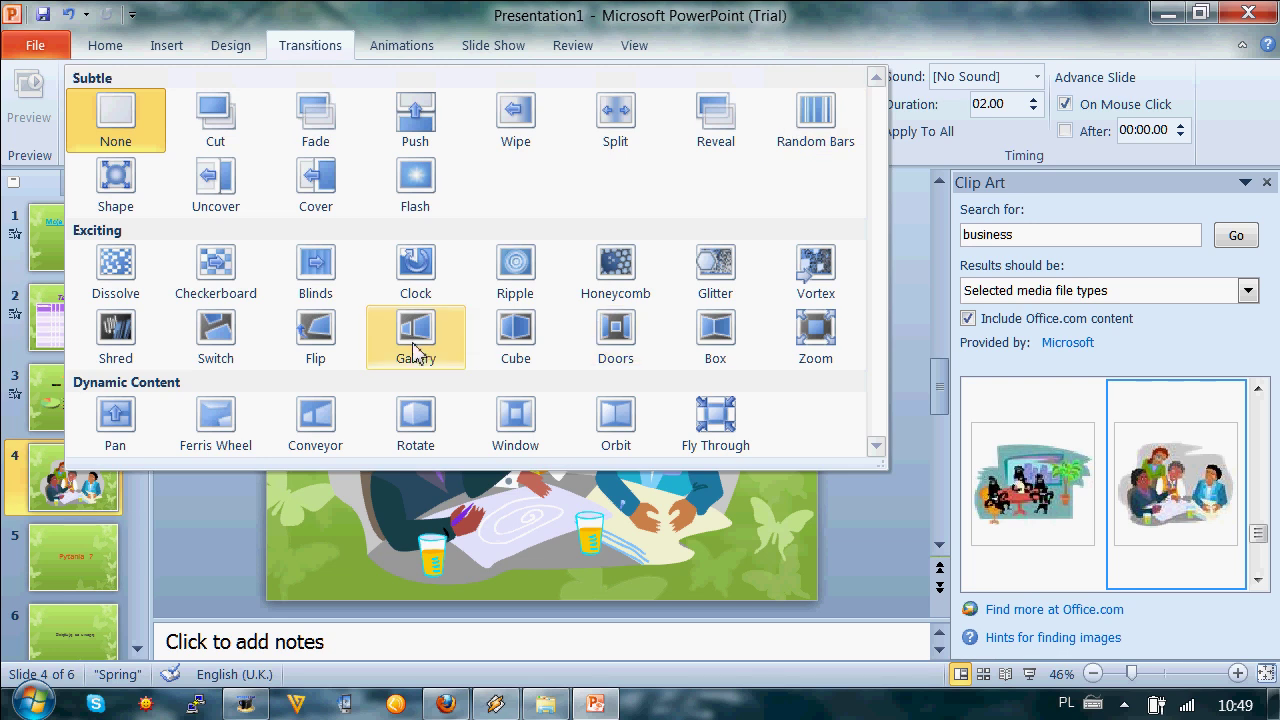
click(212, 335)
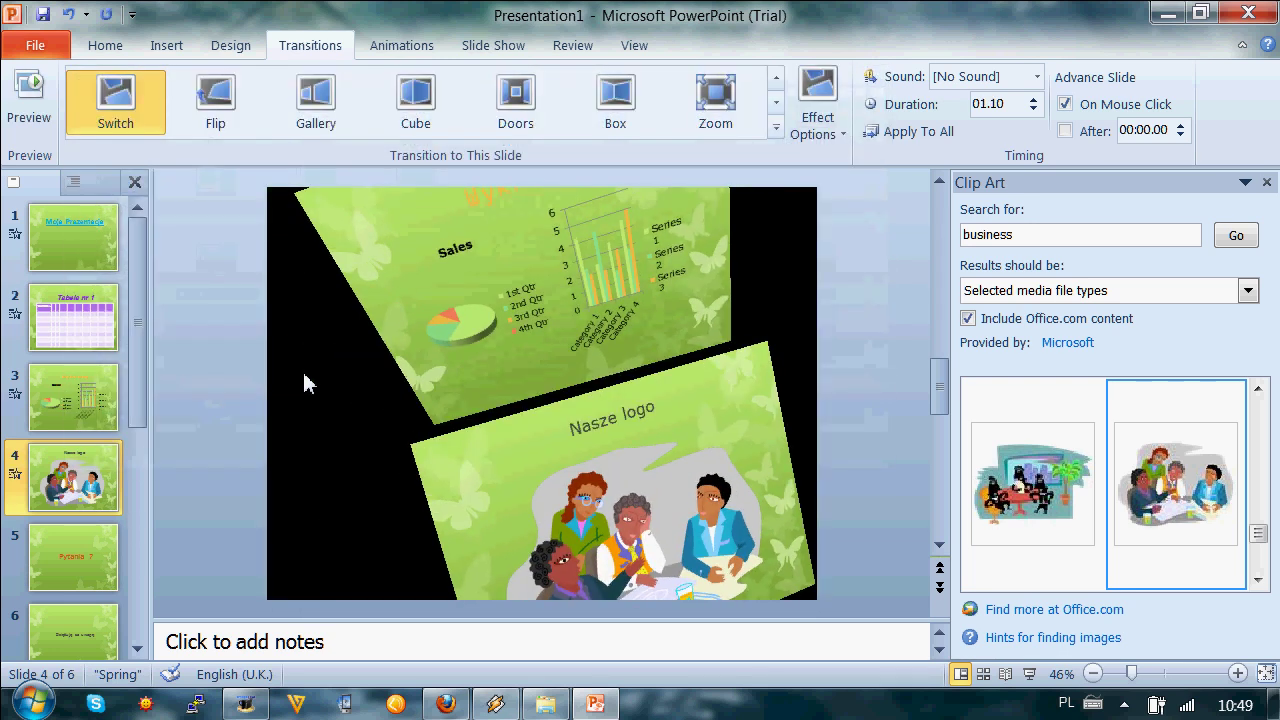
- Apply the Ripple transition to slide 5 and Zoom to slide 6
click(88, 560)
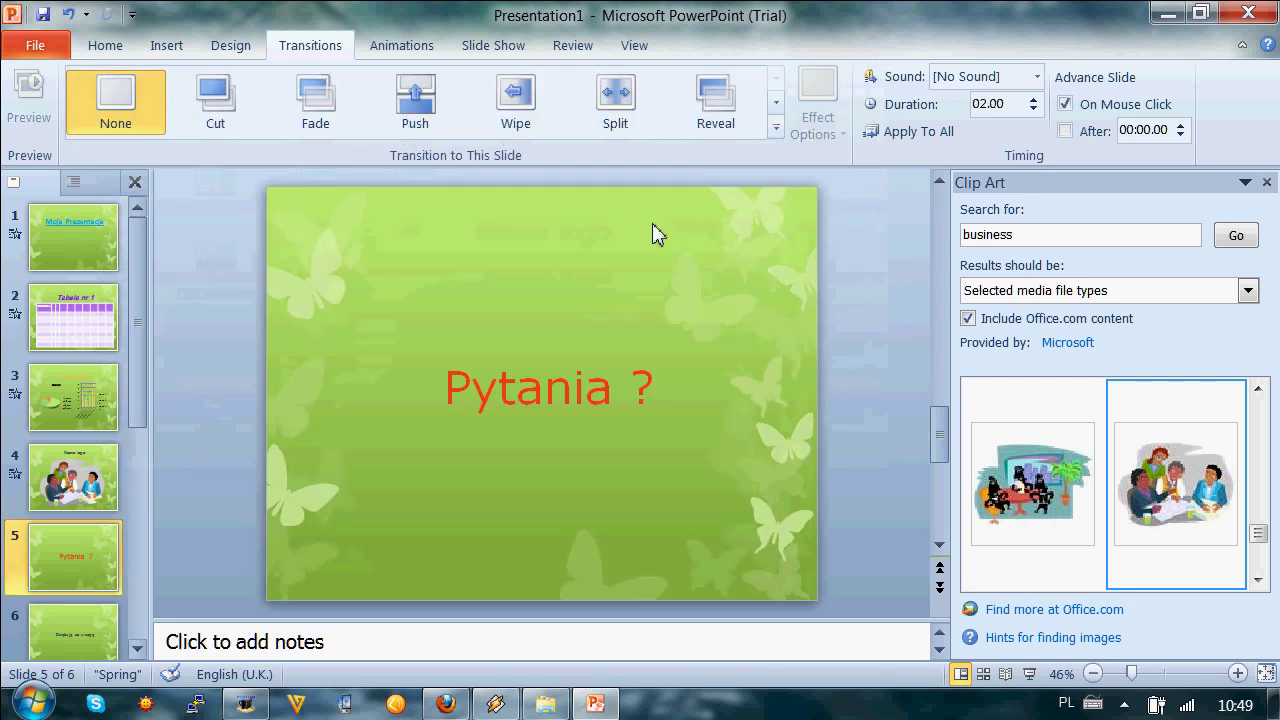
click(776, 128)
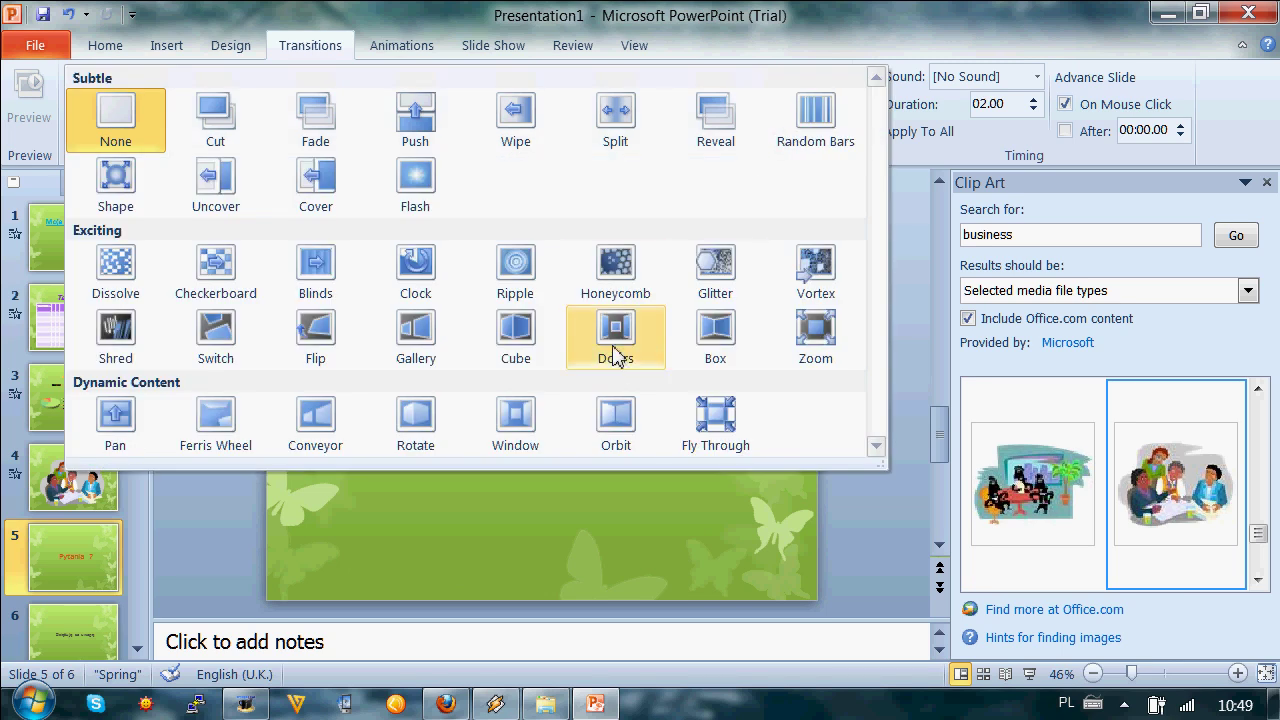
click(512, 275)
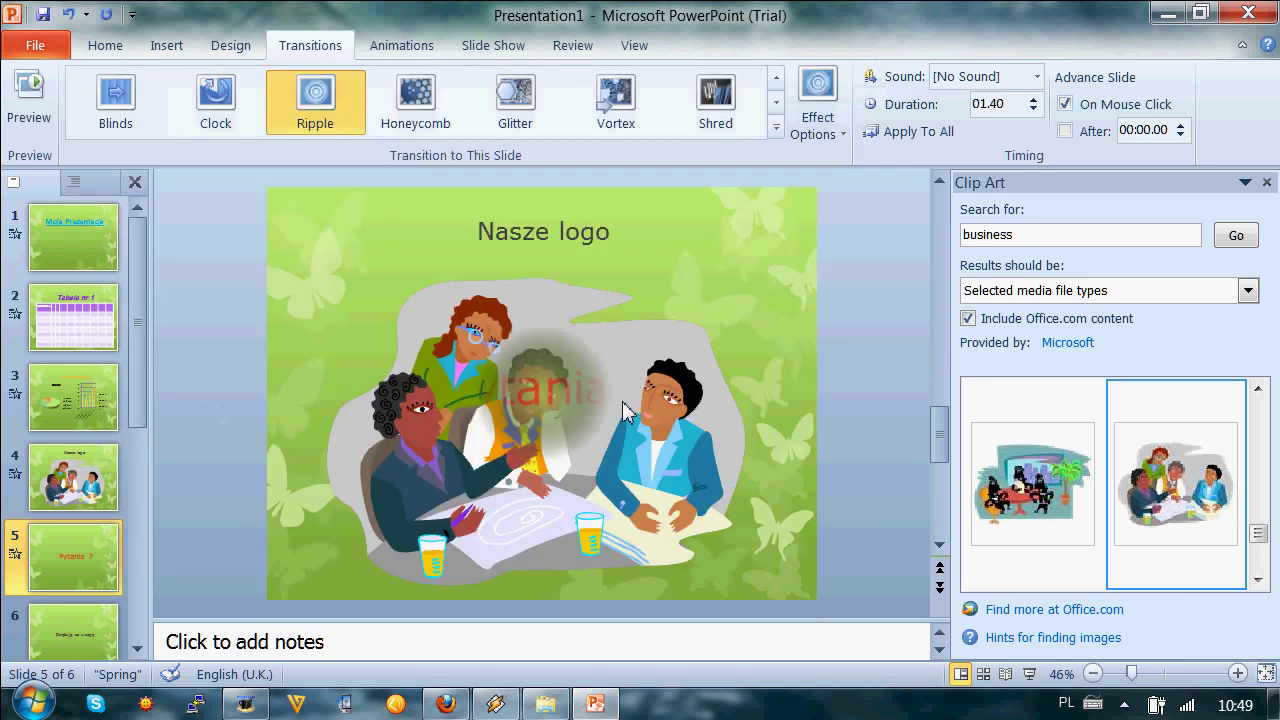
click(73, 628)
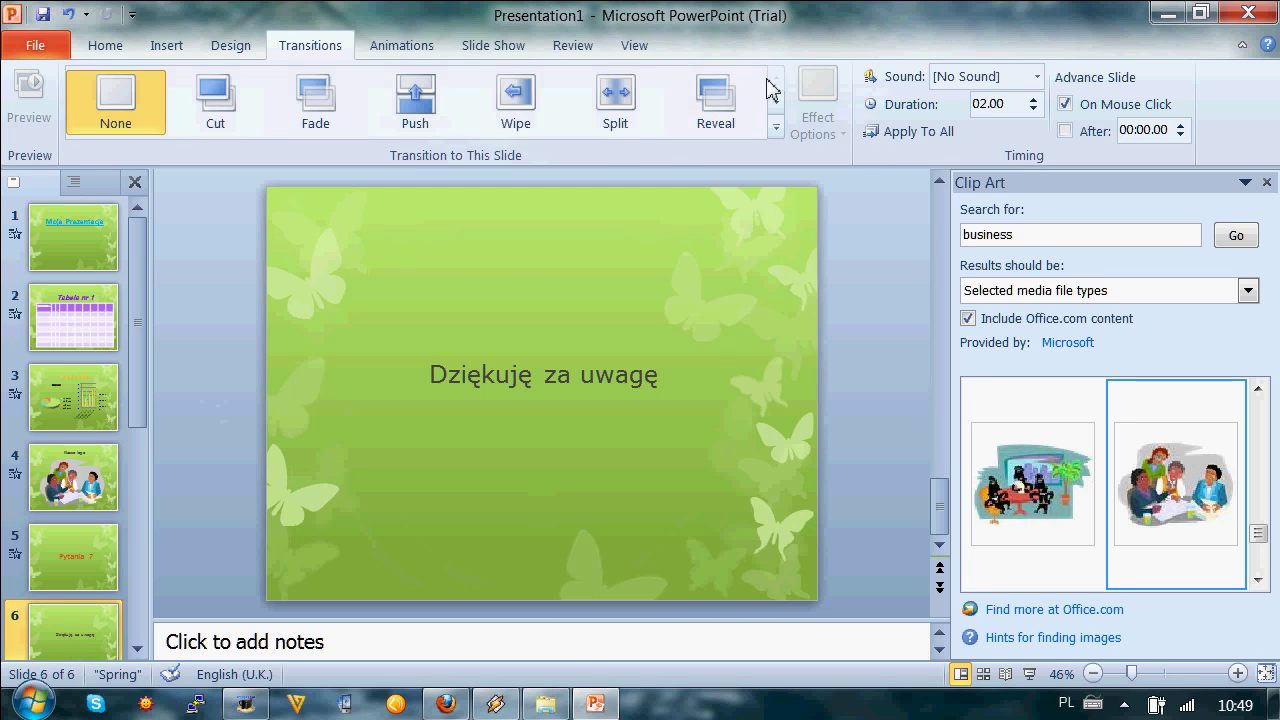
click(776, 128)
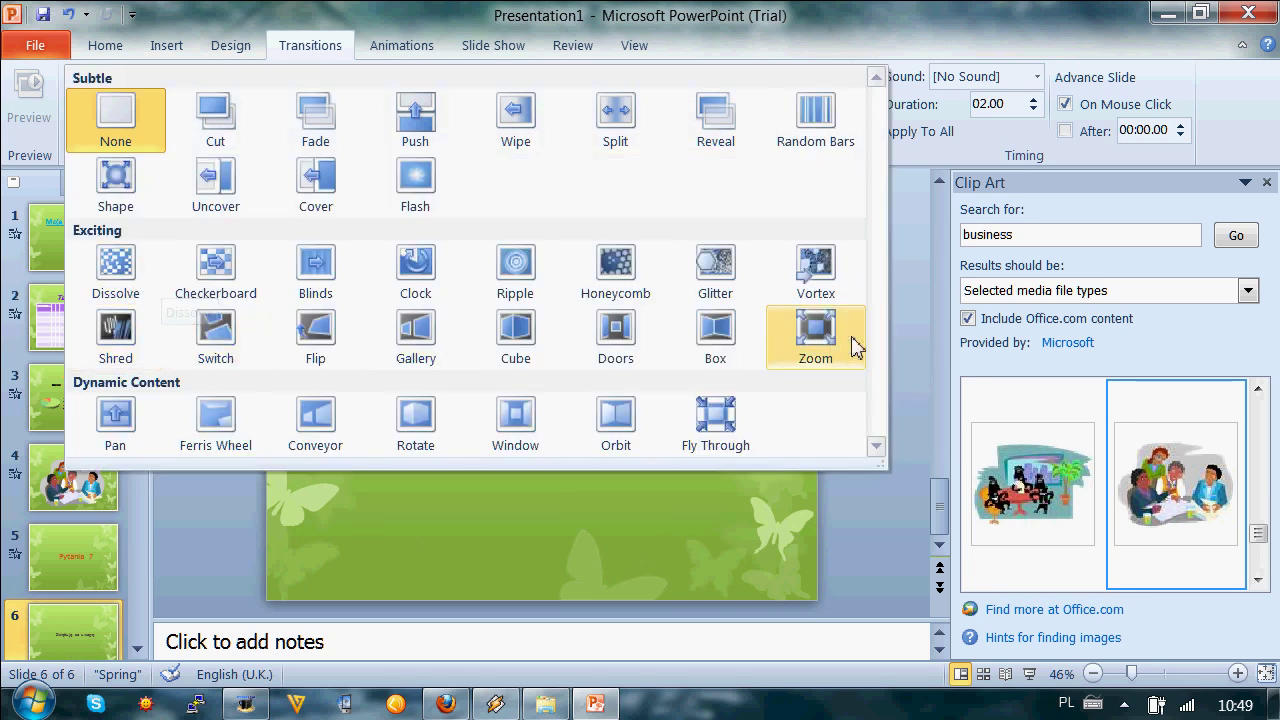
click(848, 343)
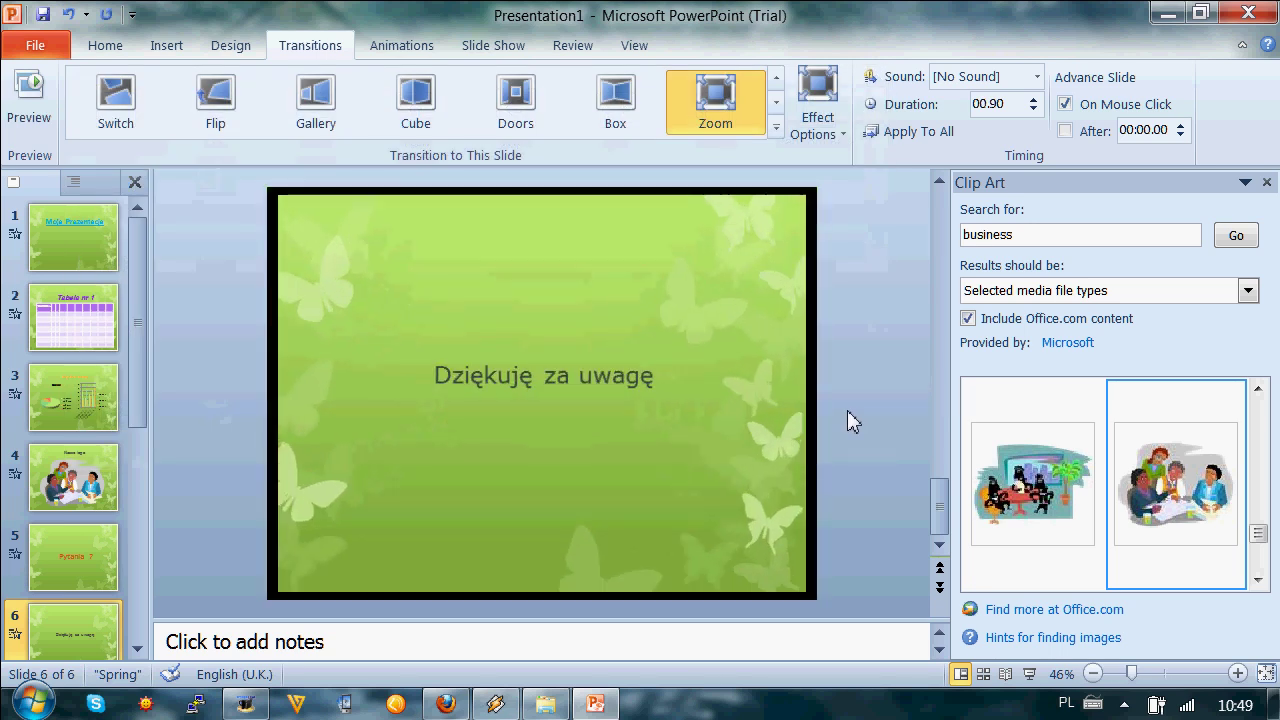
drag(151, 305, 160, 300)
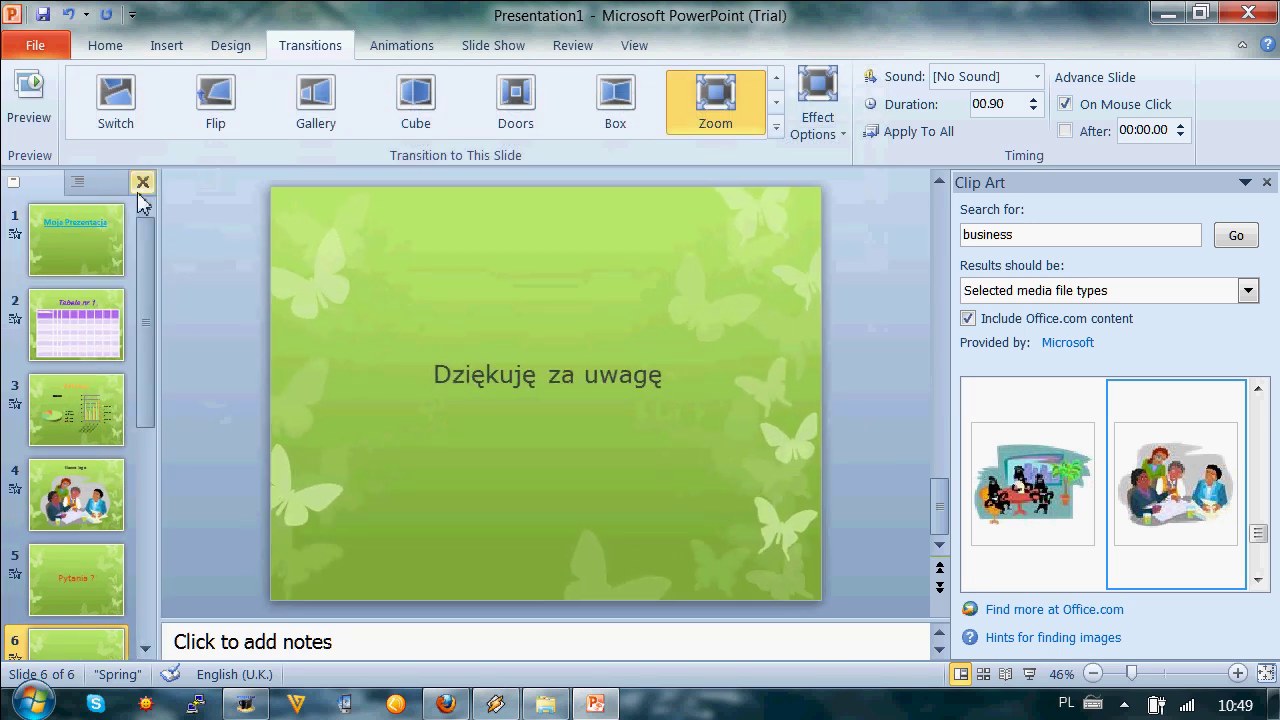
click(90, 188)
click(42, 185)
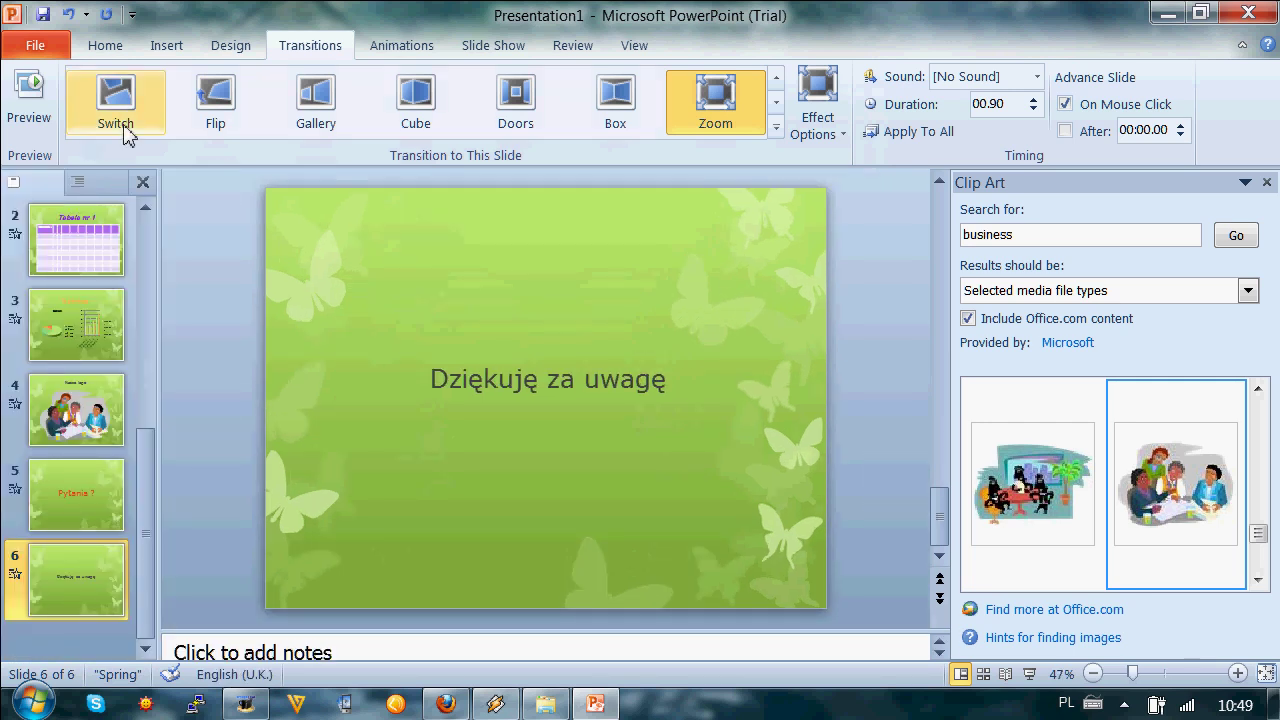
click(586, 50)
click(634, 45)
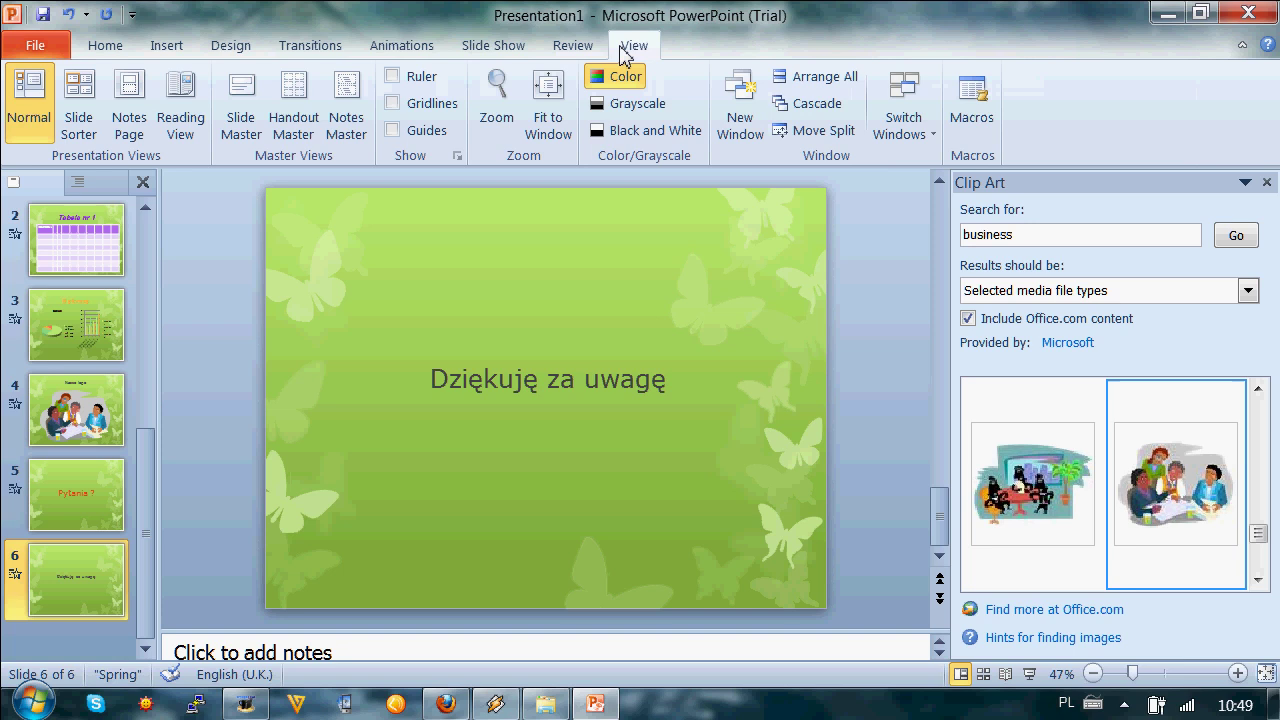
click(79, 95)
scroll(810, 362, up, 5)
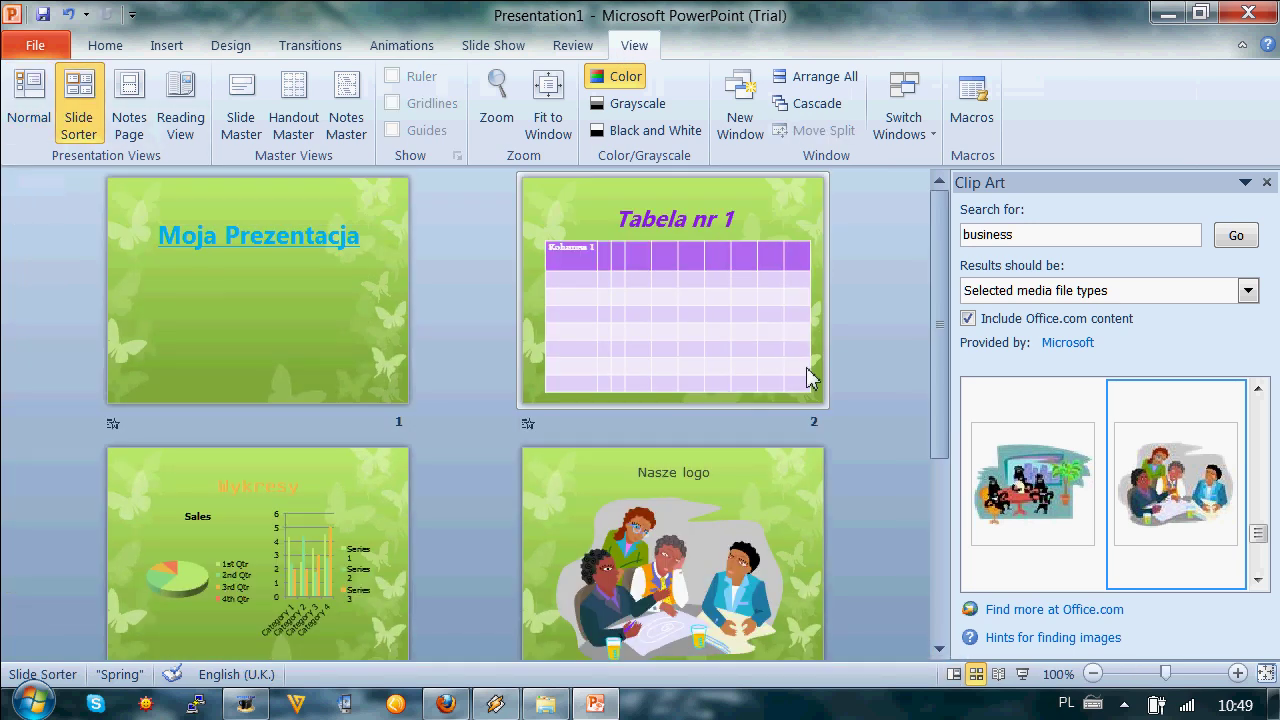
scroll(810, 362, down, 5)
scroll(818, 358, up, 1)
scroll(604, 262, down, 1)
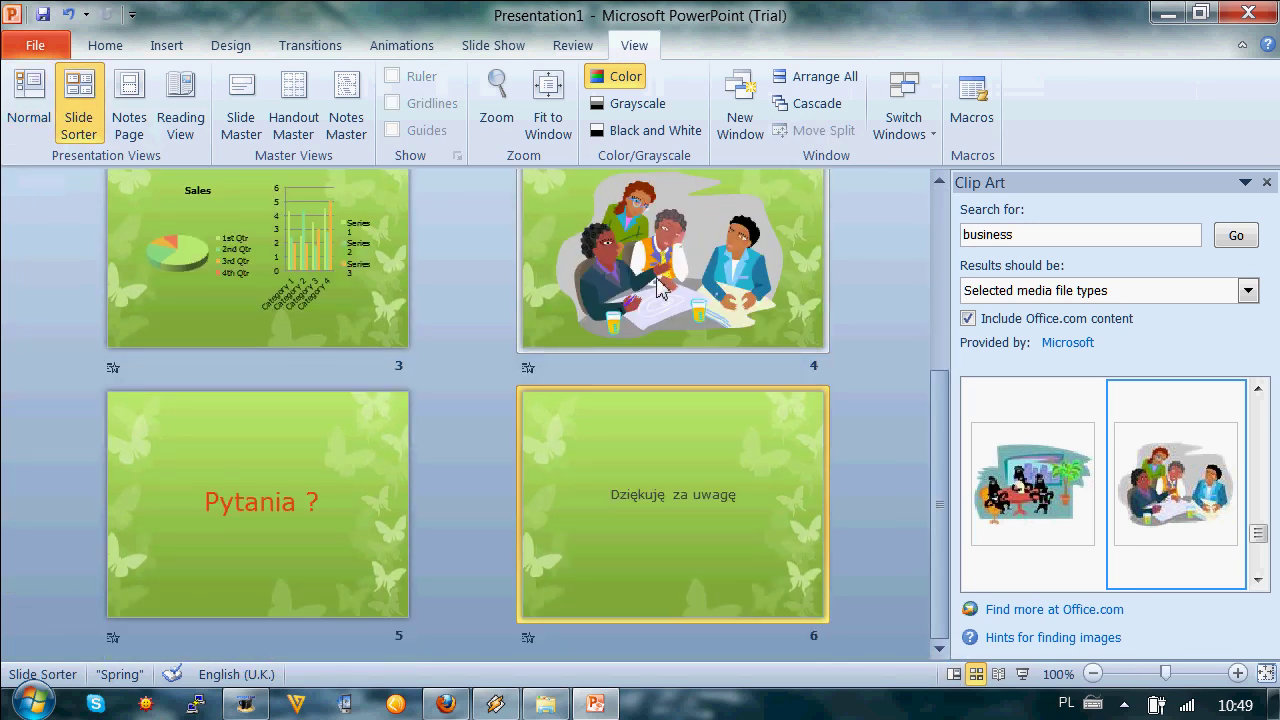
scroll(620, 268, up, 1)
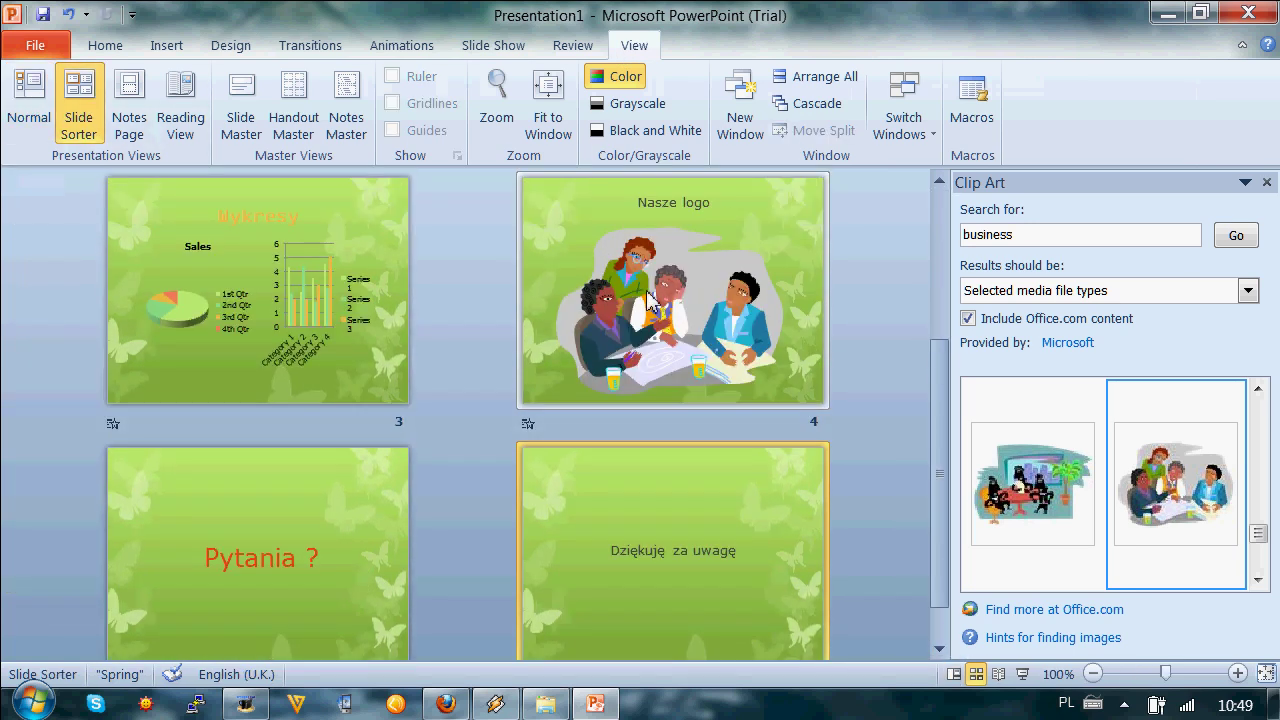
click(28, 105)
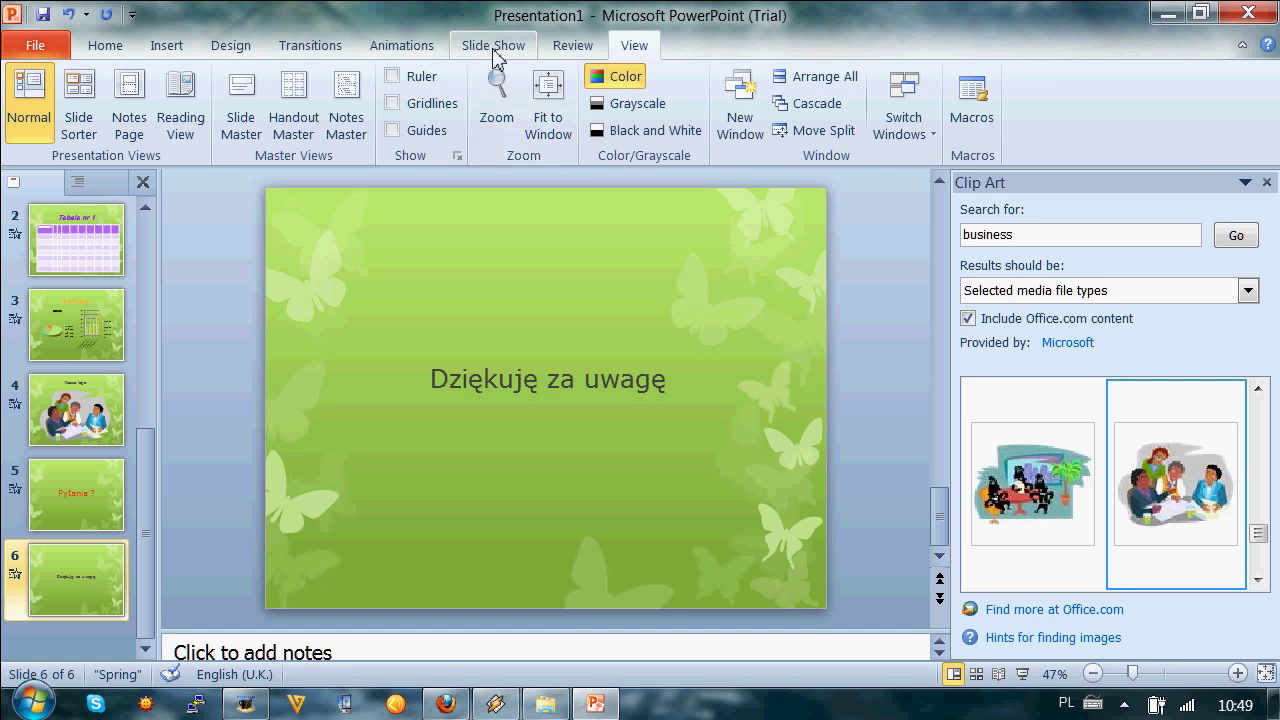
- Play the slide show from the beginning through all six slides, then exit
click(493, 50)
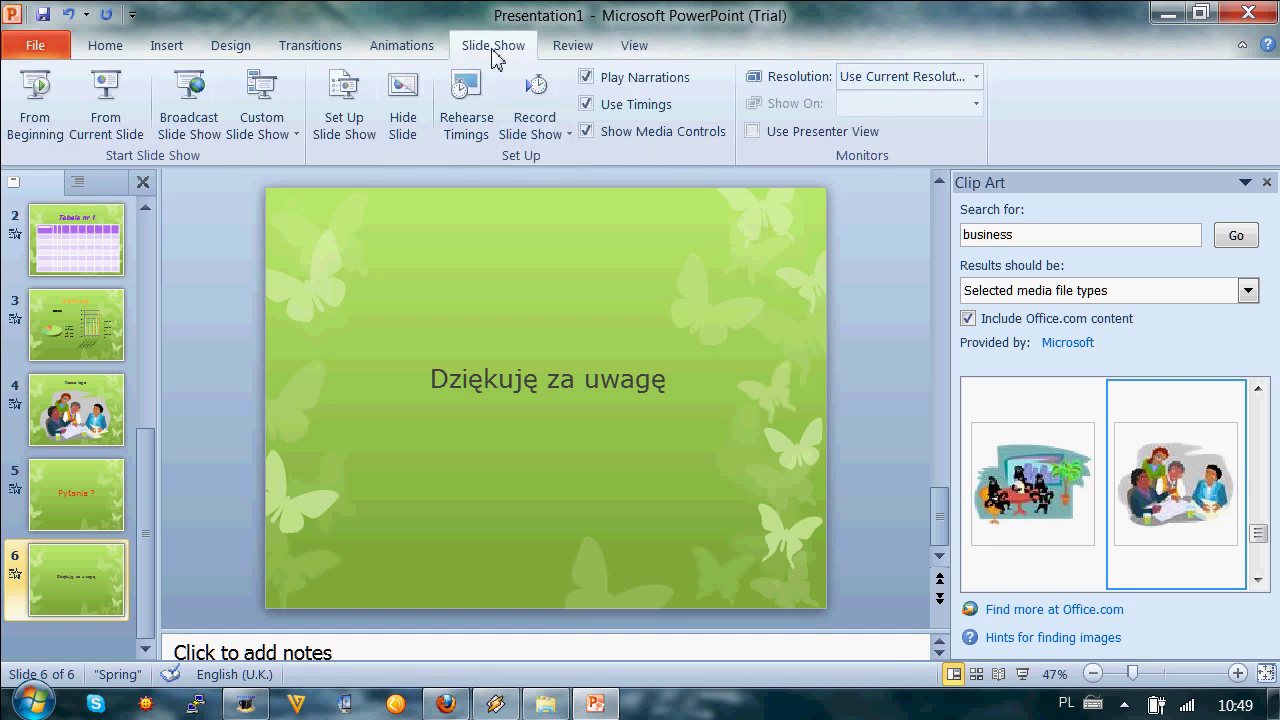
click(33, 138)
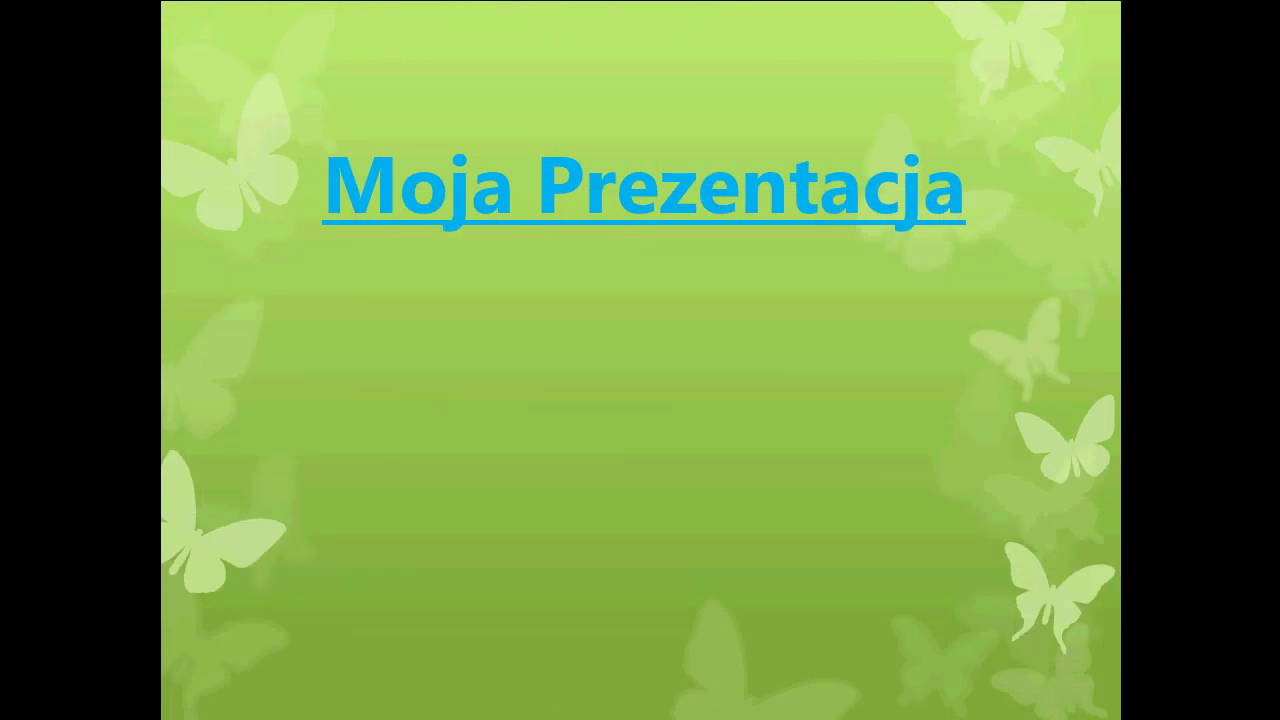
key(space)
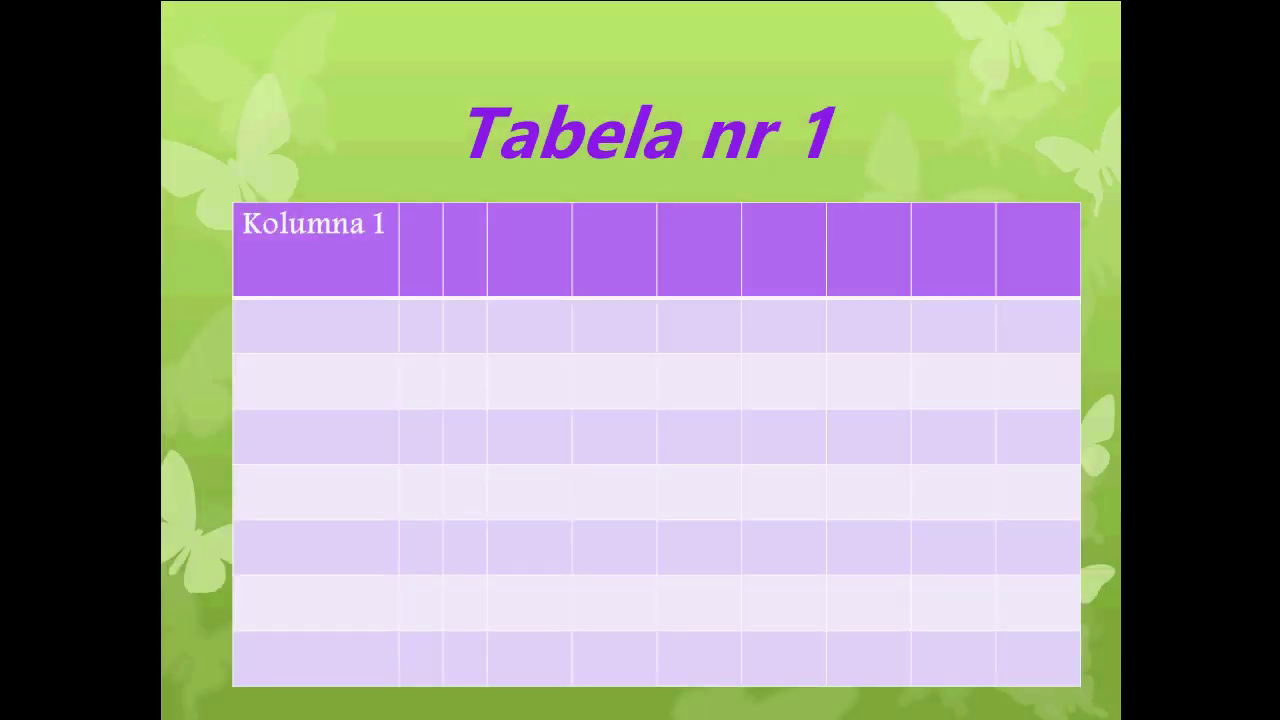
key(space)
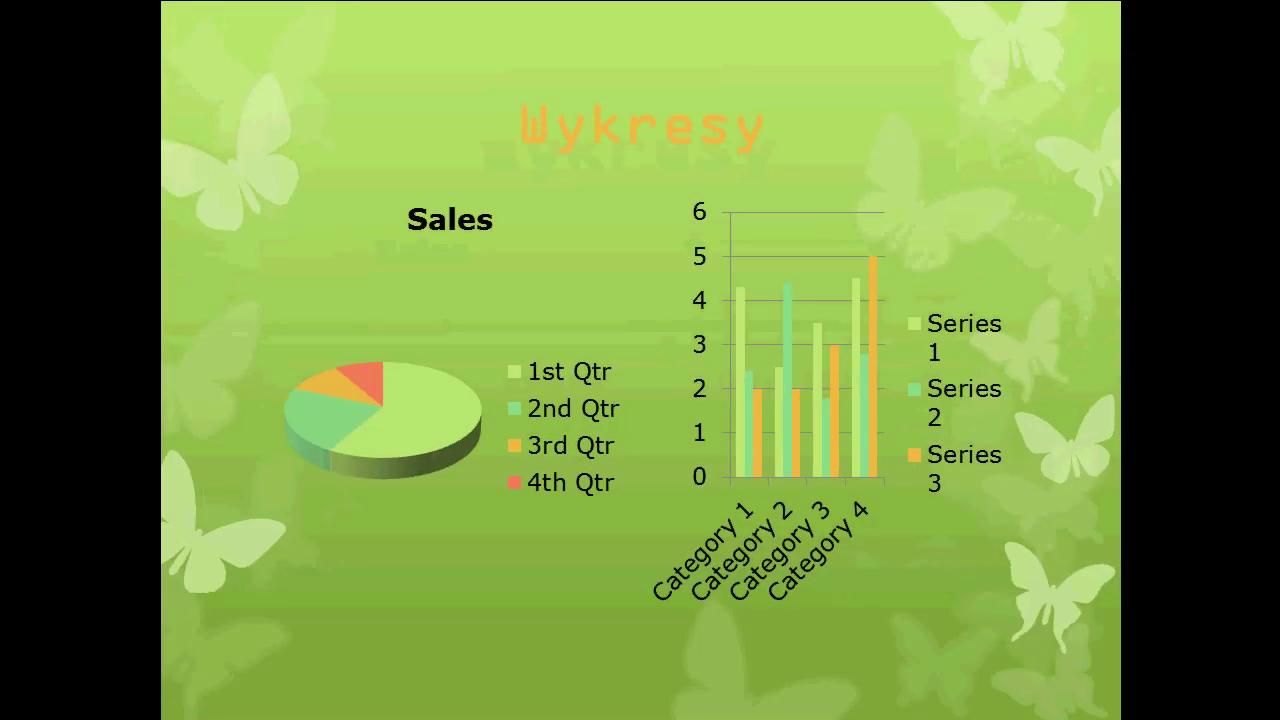
key(space)
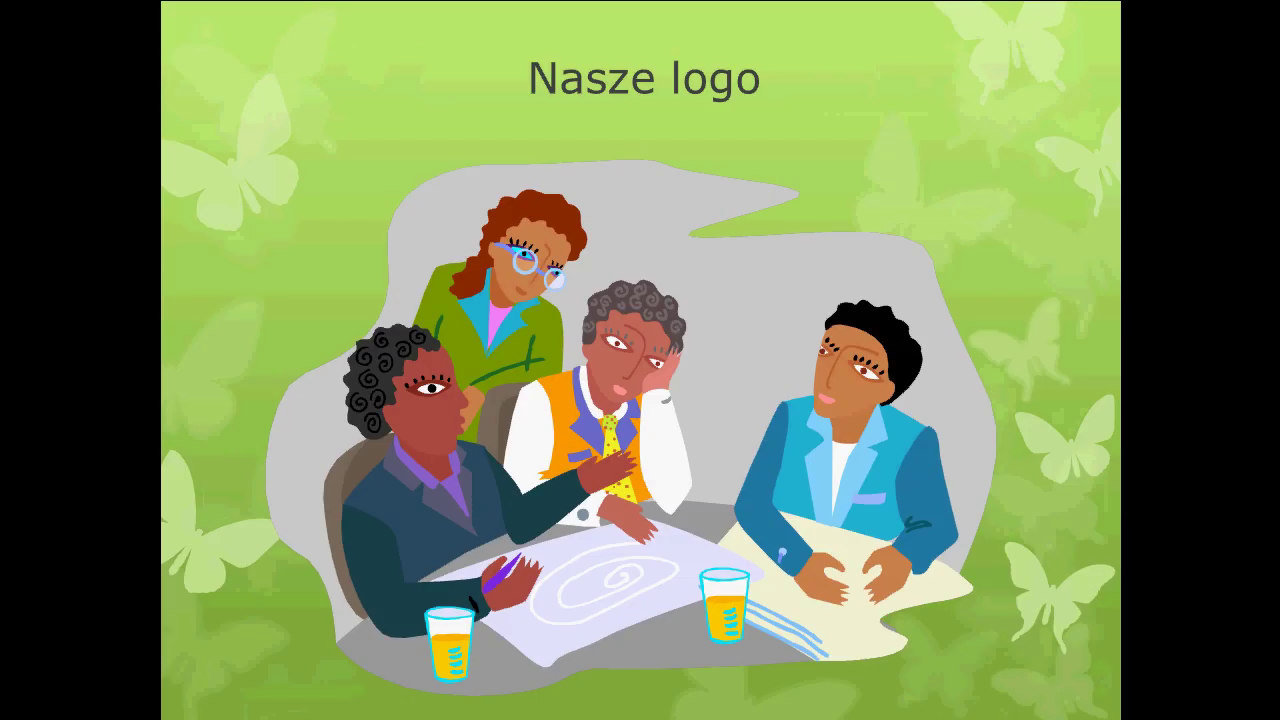
key(space)
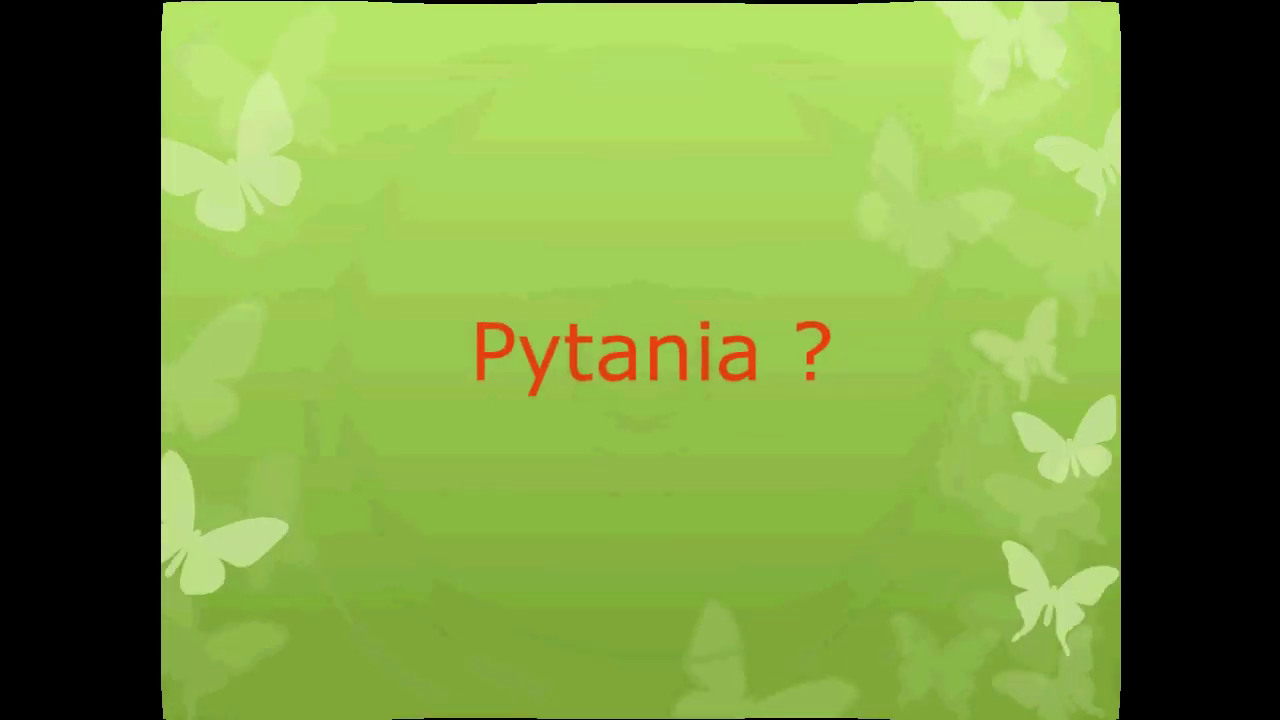
key(space)
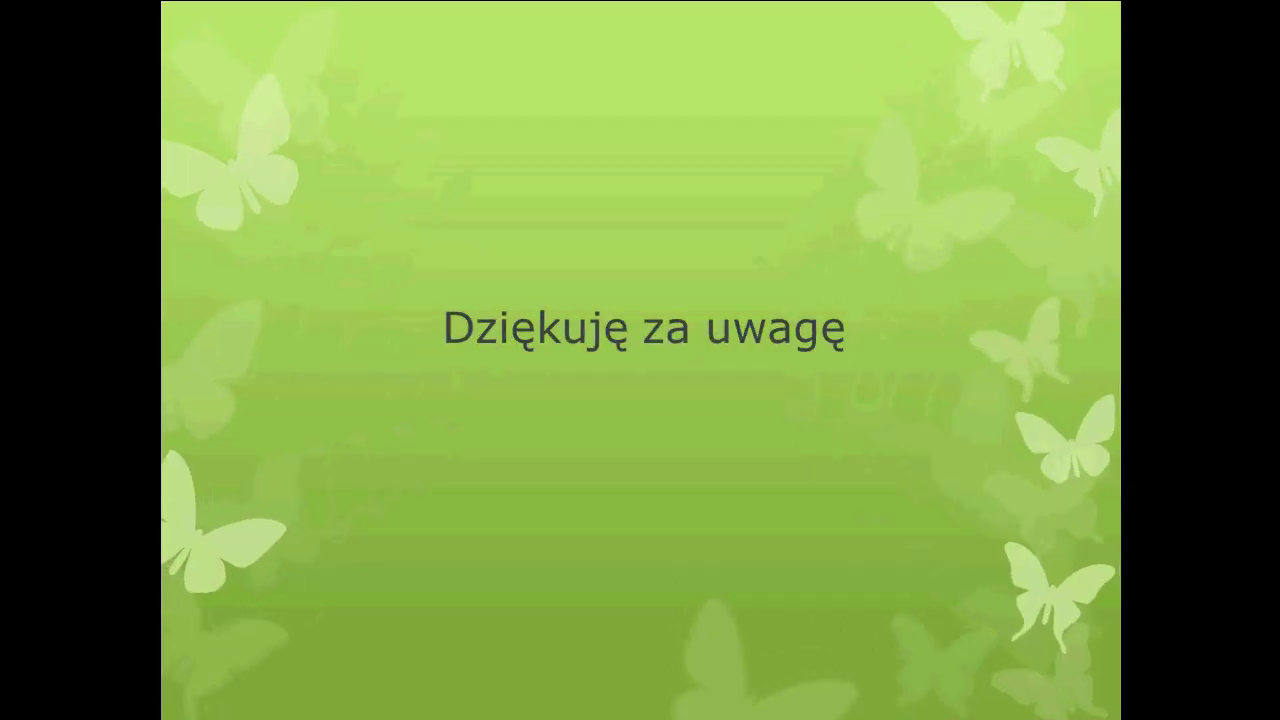
key(space)
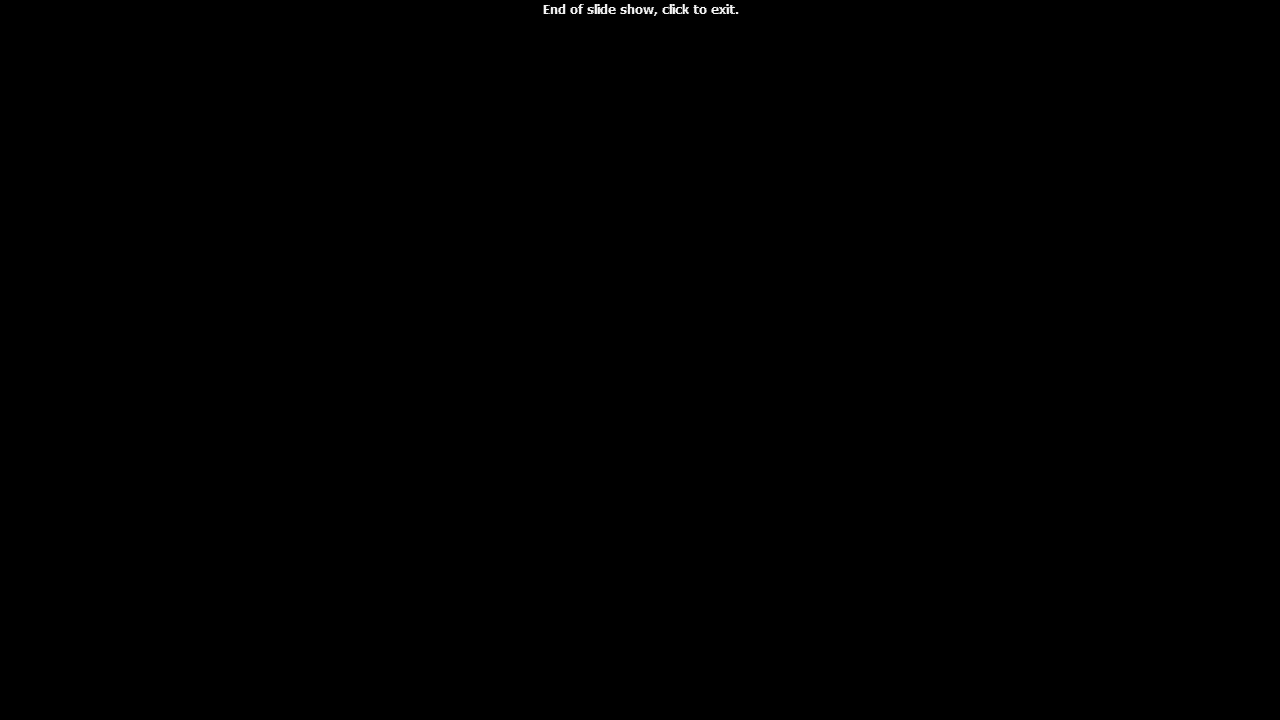
key(space)
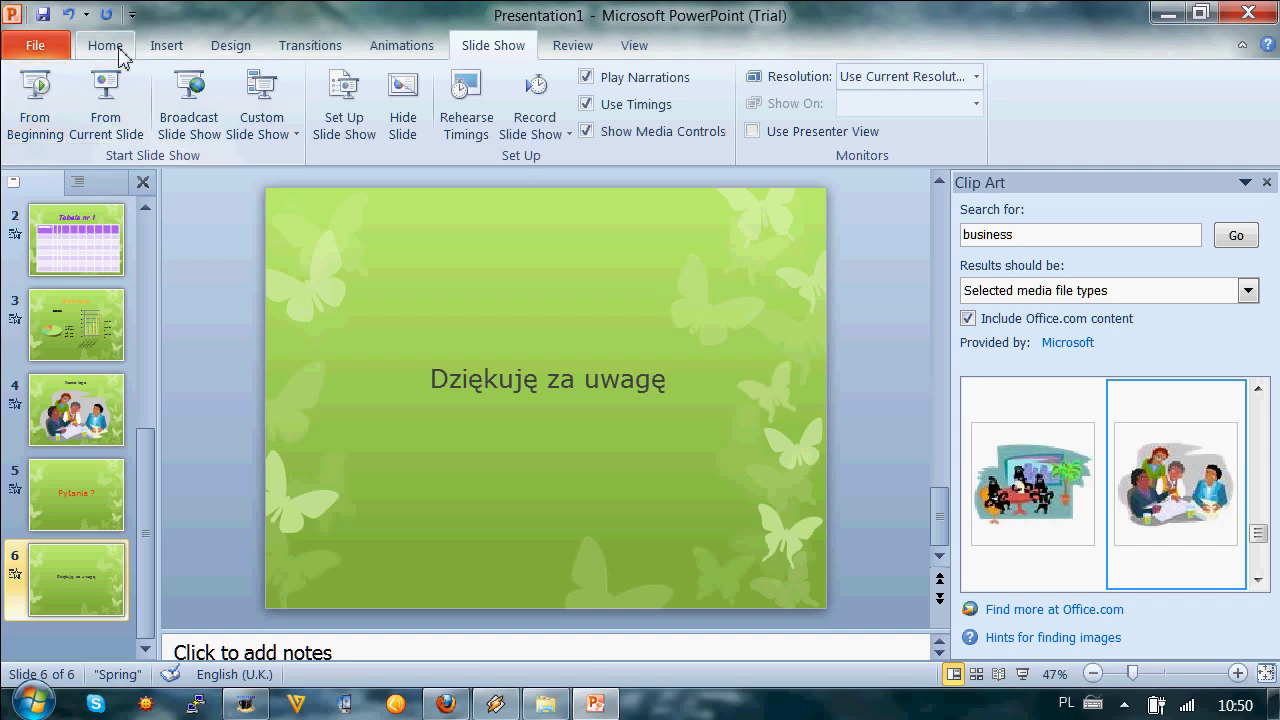
- Return to the Home tab and close the Clip Art task pane
click(105, 45)
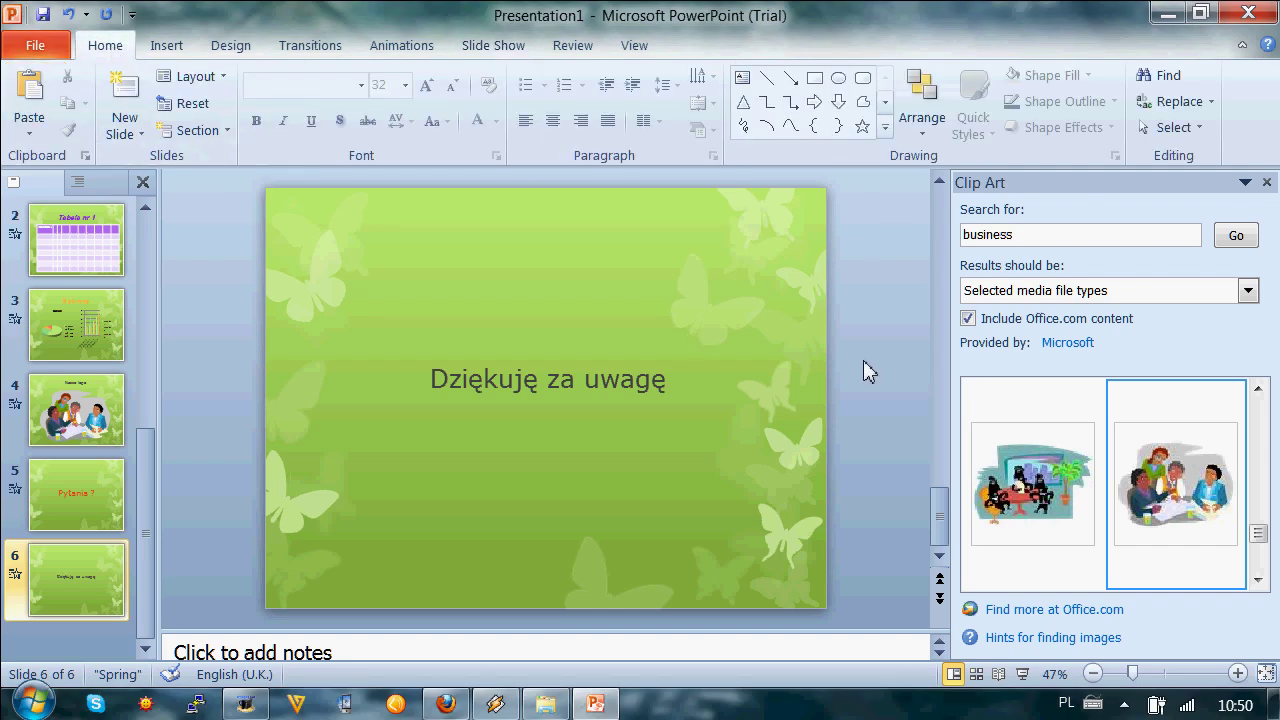
click(1267, 182)
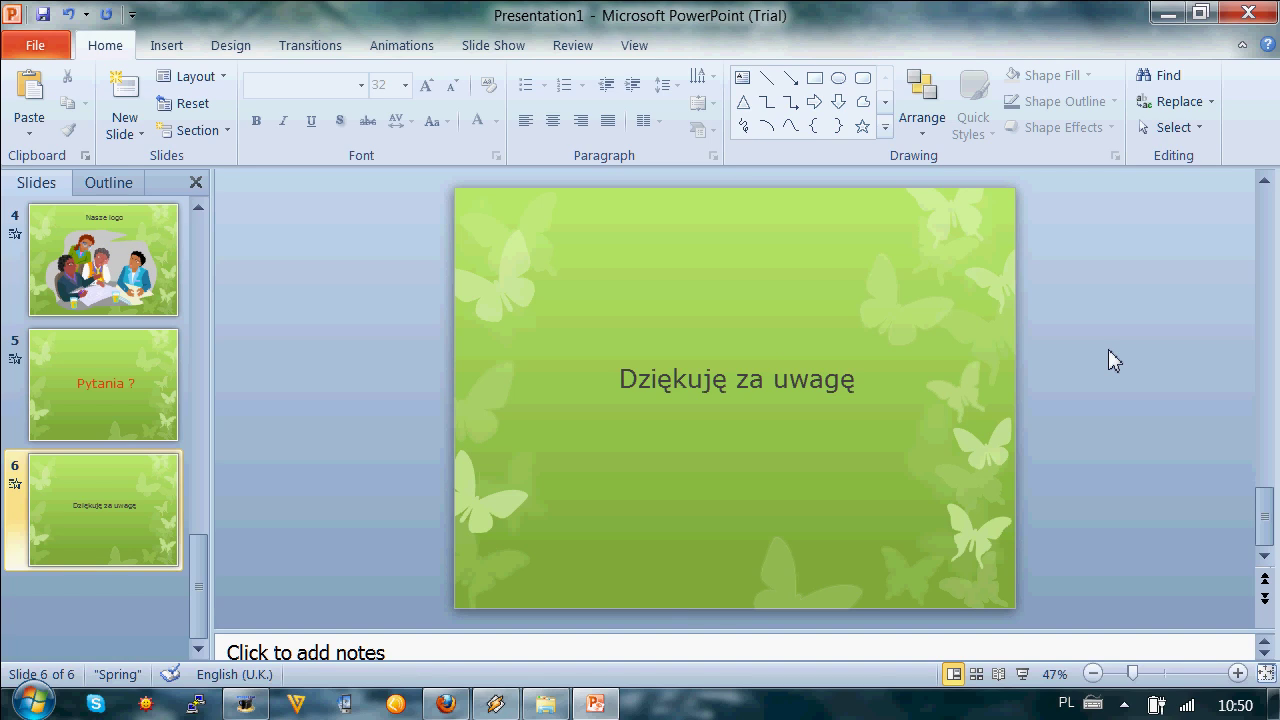
click(245, 704)
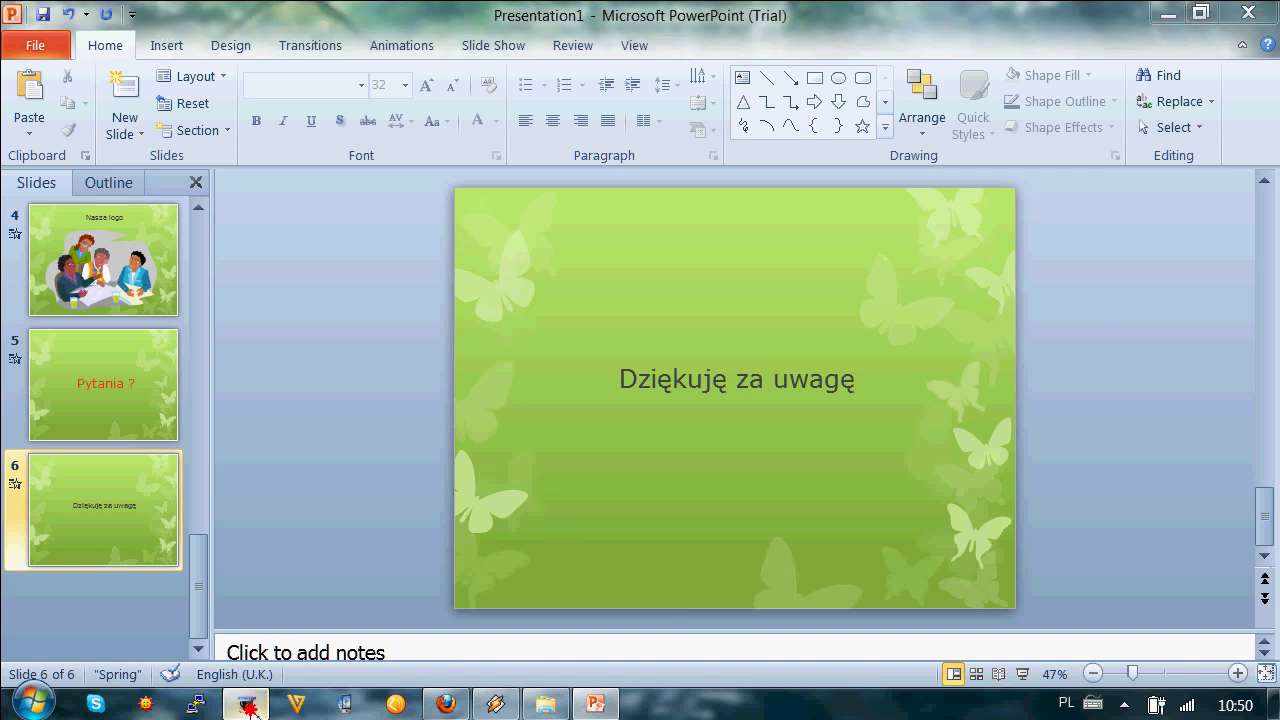